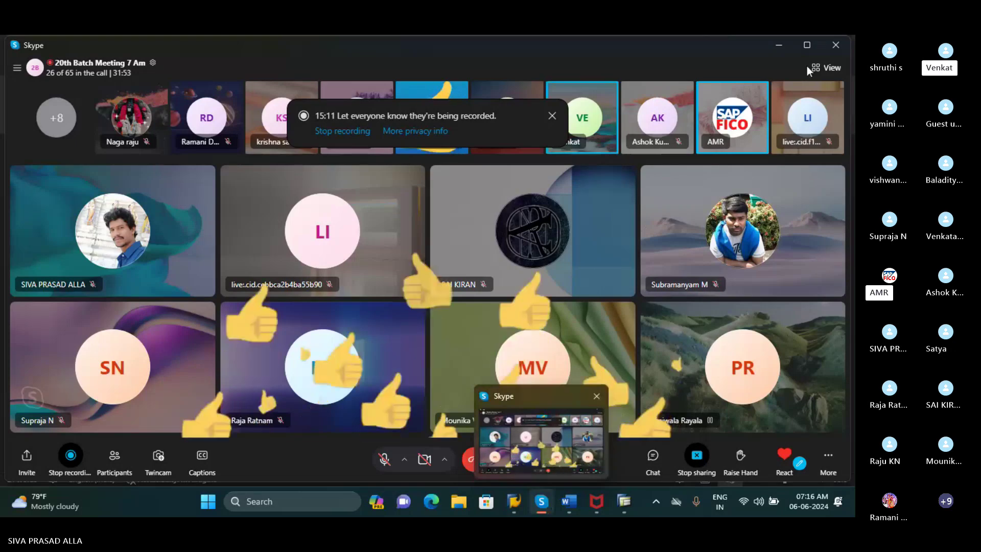
Minimize the meeting window and switch to the SAP session showing G/L account 400300 for company code 6629
{"action": "left_click", "coordinate": [771, 48]}
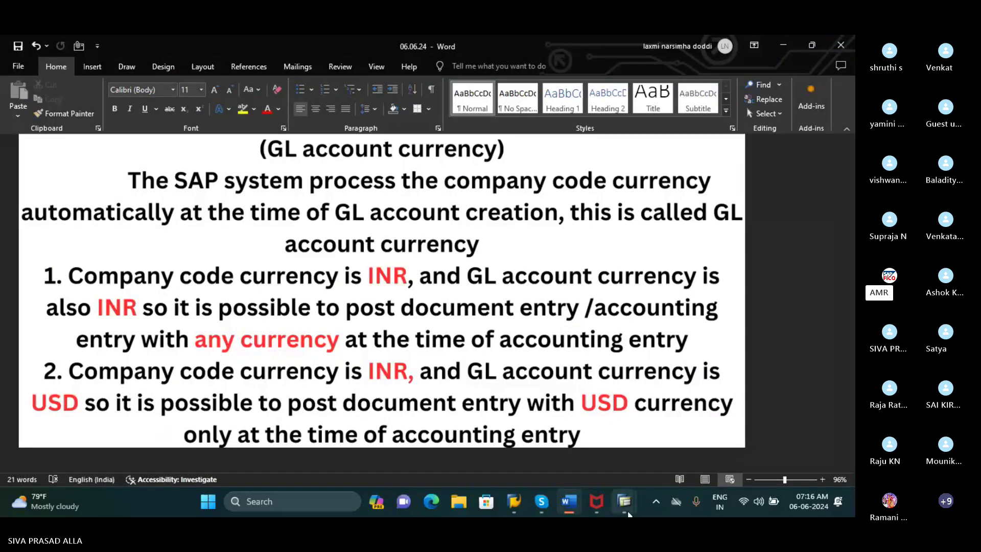
{"action": "left_click", "coordinate": [631, 513]}
{"action": "left_click", "coordinate": [707, 436]}
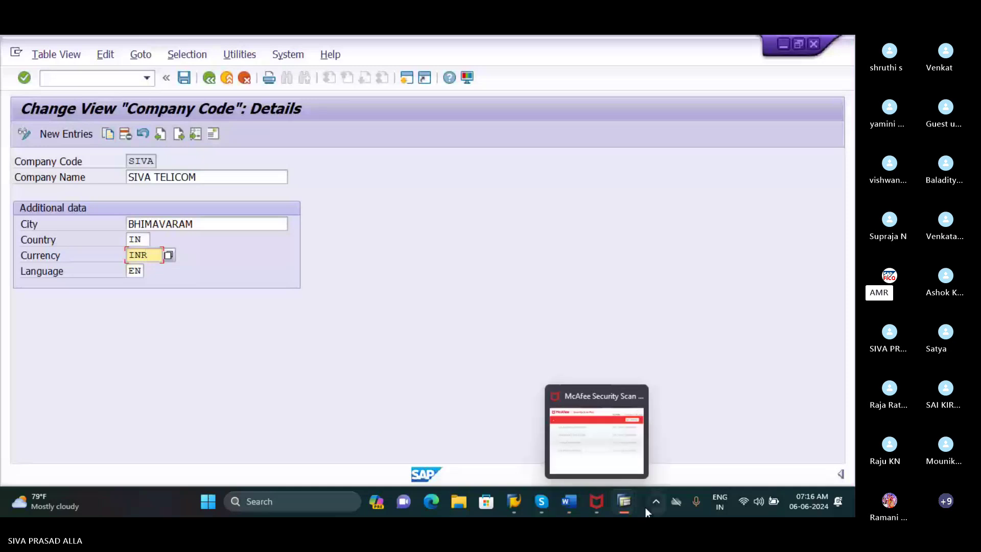
{"action": "left_click", "coordinate": [623, 503]}
{"action": "left_click", "coordinate": [578, 443]}
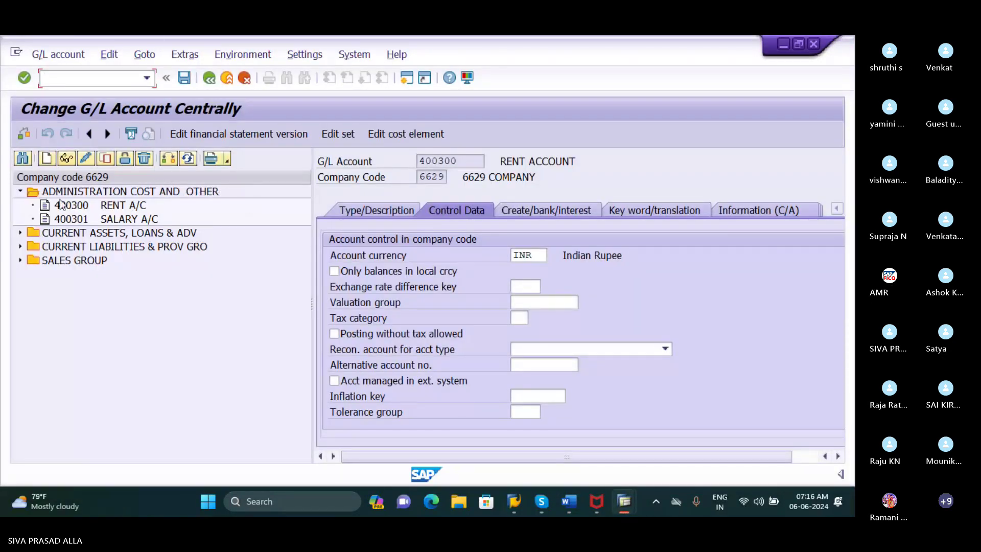
Try to open a G/L account from the navigation tree for editing and to change the company code
{"action": "left_click", "coordinate": [86, 160]}
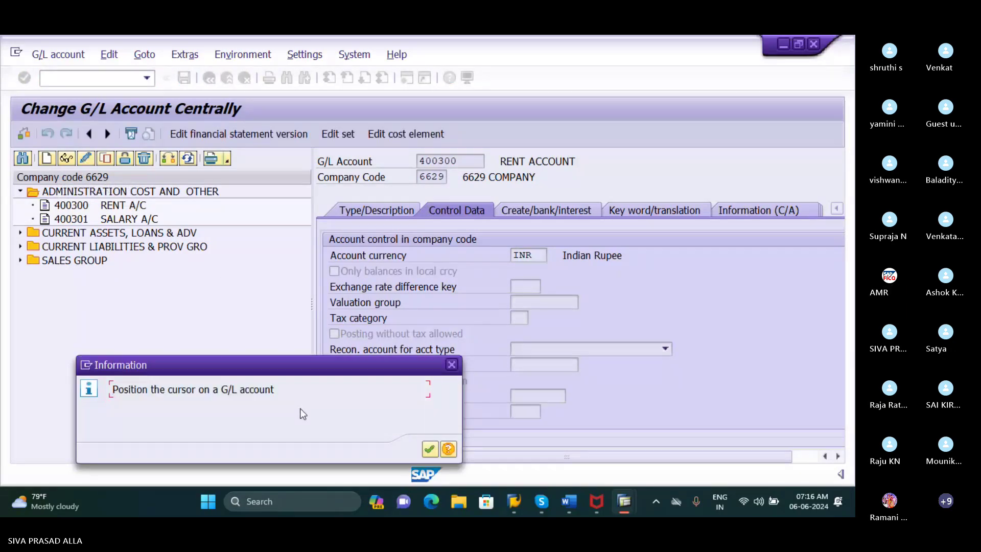
{"action": "left_click", "coordinate": [439, 365]}
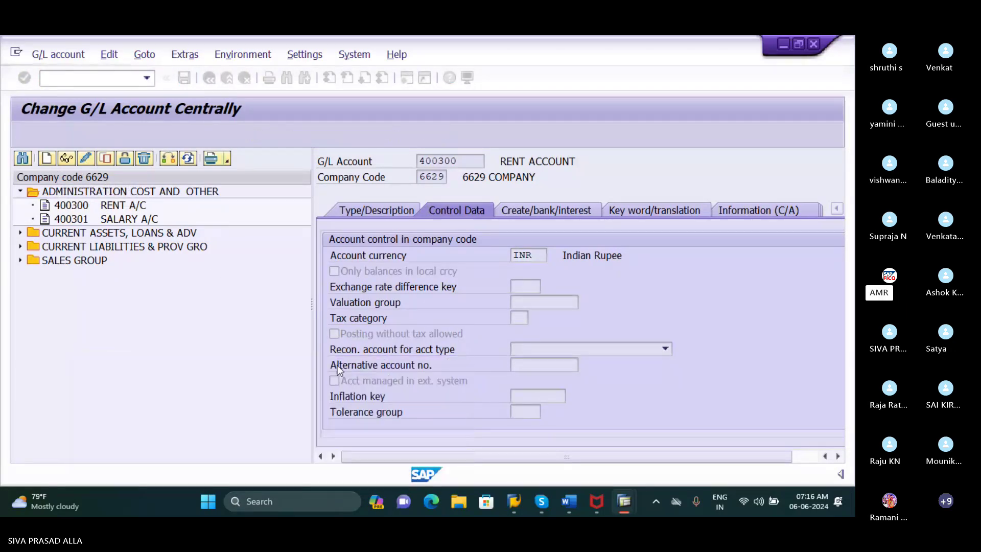
{"action": "left_click", "coordinate": [169, 159]}
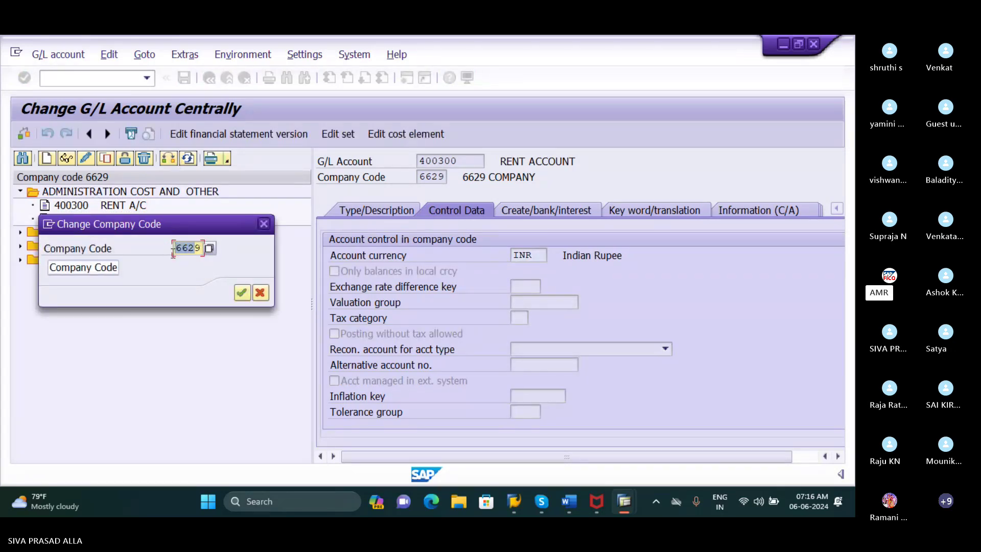
{"action": "left_click", "coordinate": [242, 292]}
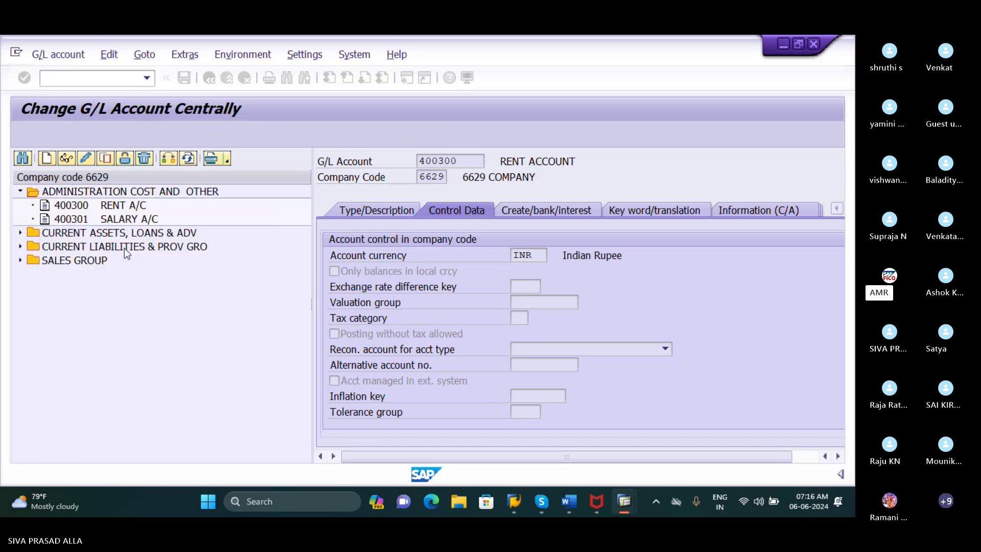
{"action": "left_click", "coordinate": [86, 159]}
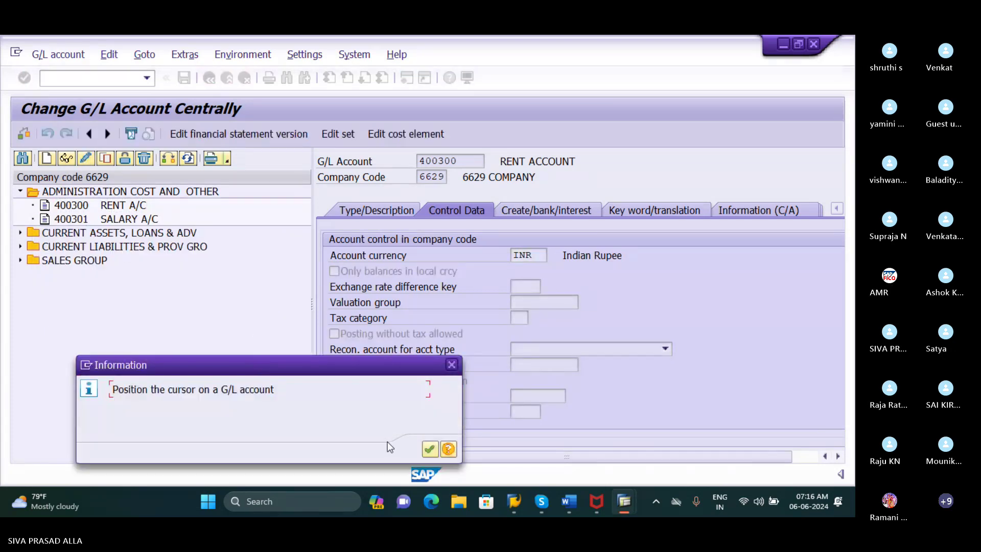
{"action": "left_click", "coordinate": [429, 448]}
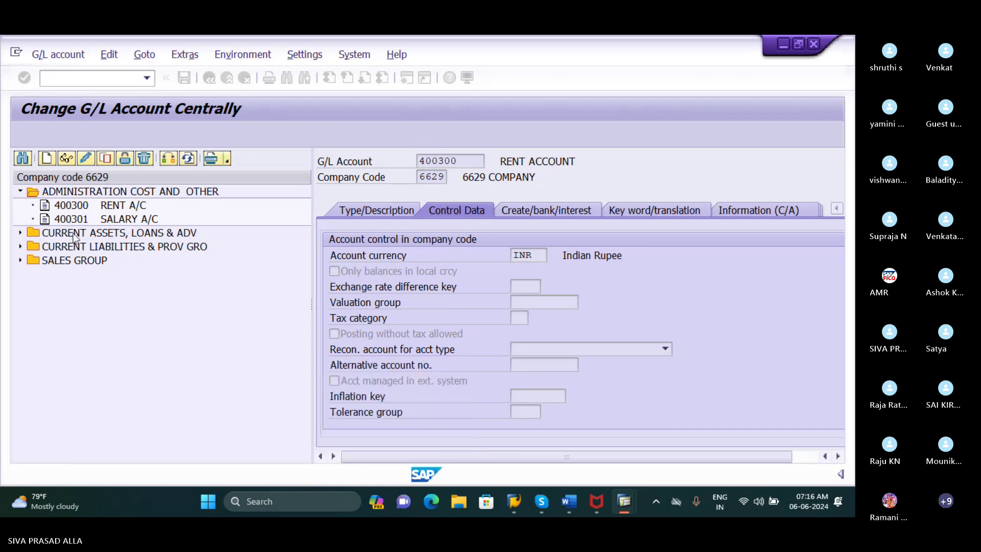
{"action": "left_click", "coordinate": [45, 206]}
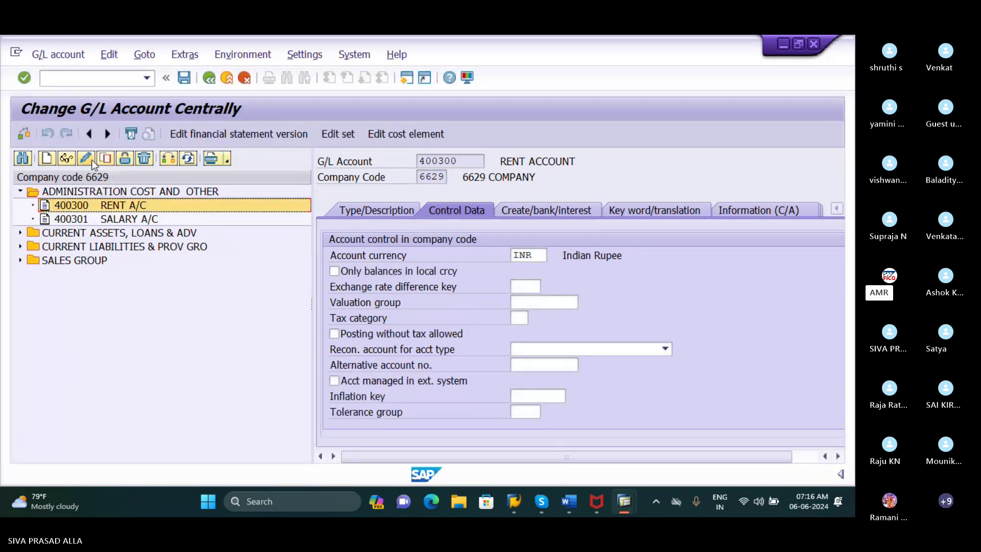
Leave the account and open the G/L account groups overview with the transaction /NOBD4
{"action": "left_click", "coordinate": [122, 80]}
{"action": "type", "text": "OB"}
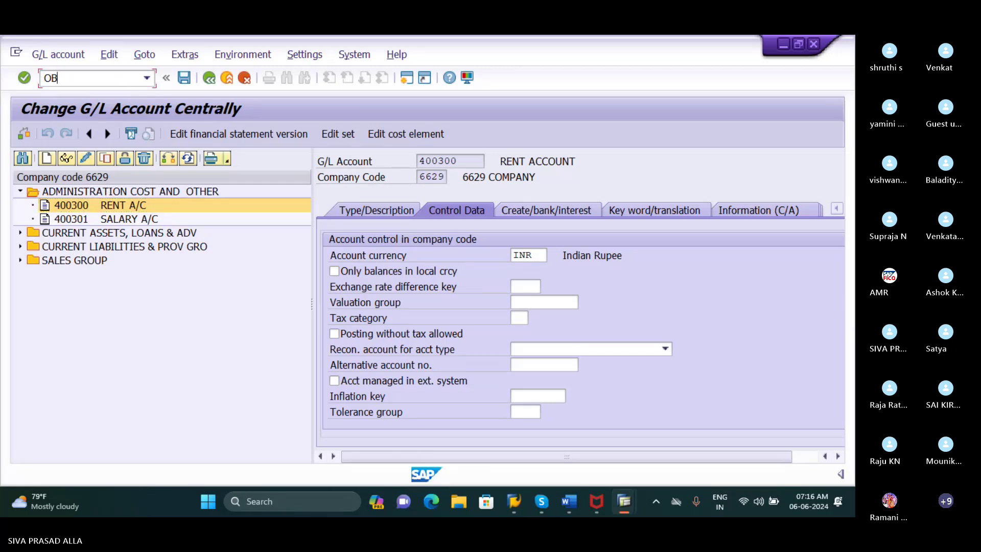
{"action": "type", "text": "D4"}
{"action": "key", "text": "BackSpace"}
{"action": "key", "text": "BackSpace"}
{"action": "key", "text": "BackSpace"}
{"action": "key", "text": "BackSpace"}
{"action": "type", "text": "/NOBD4"}
{"action": "key", "text": "Return"}
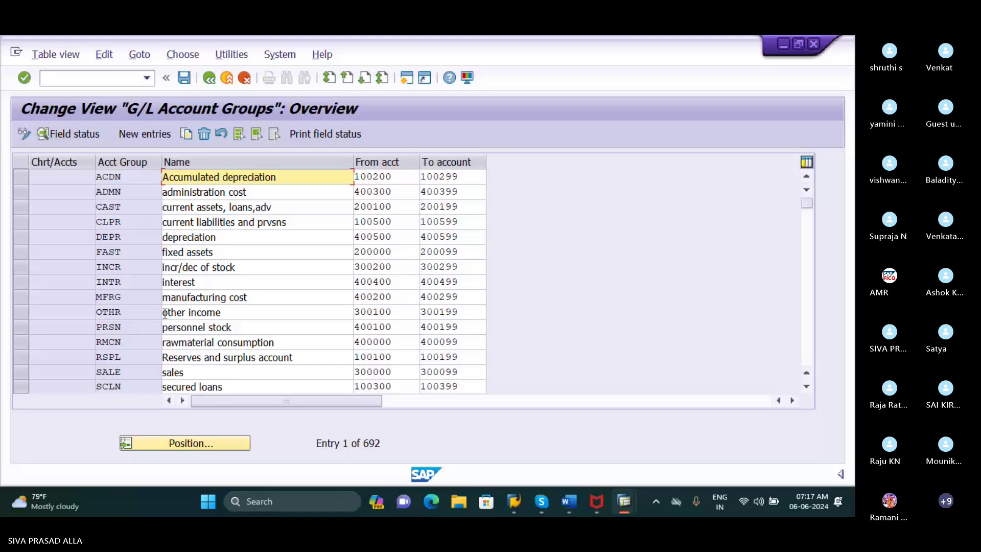
Position the account group list on chart of accounts SIOC and examine its groups and number ranges
{"action": "left_click", "coordinate": [202, 443]}
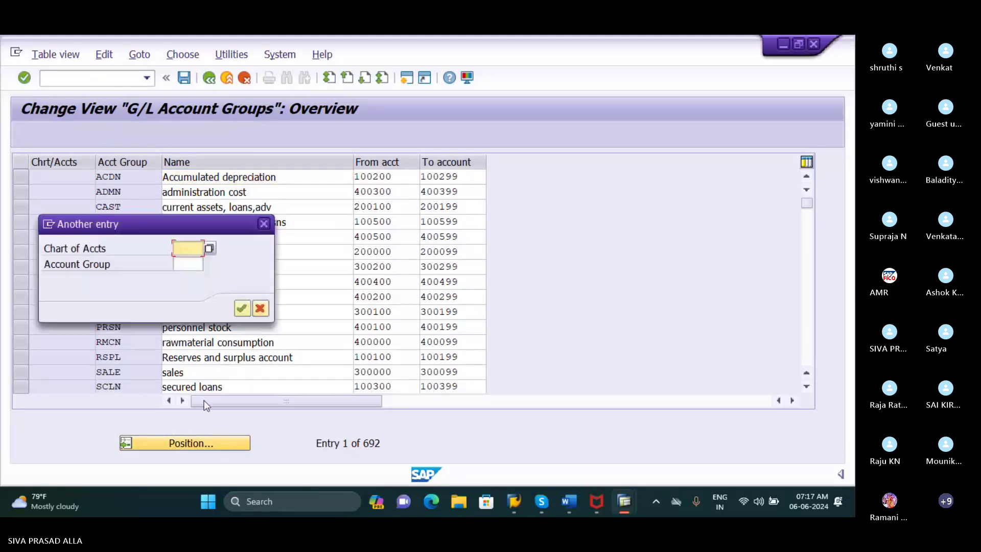
{"action": "type", "text": "S"}
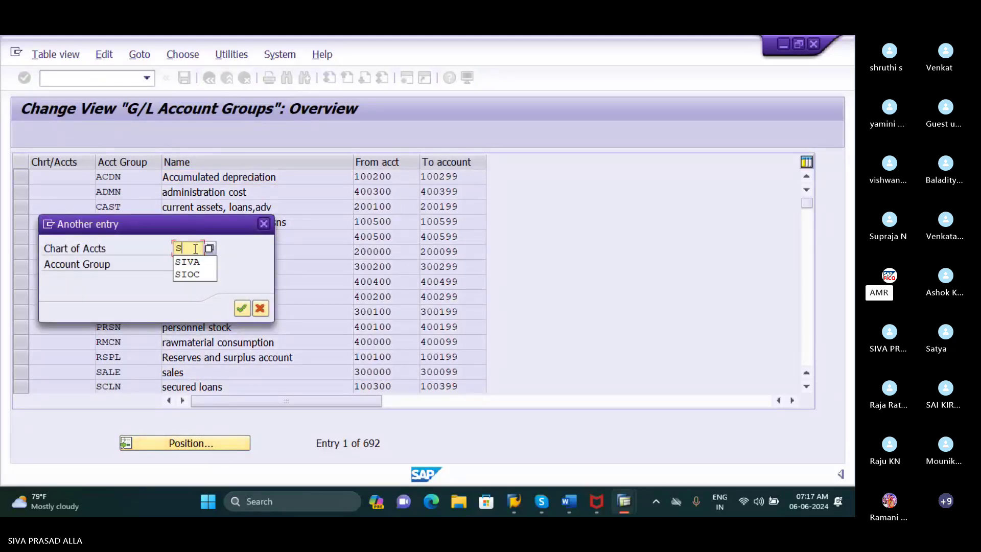
{"action": "left_click", "coordinate": [190, 275]}
{"action": "left_click", "coordinate": [241, 308]}
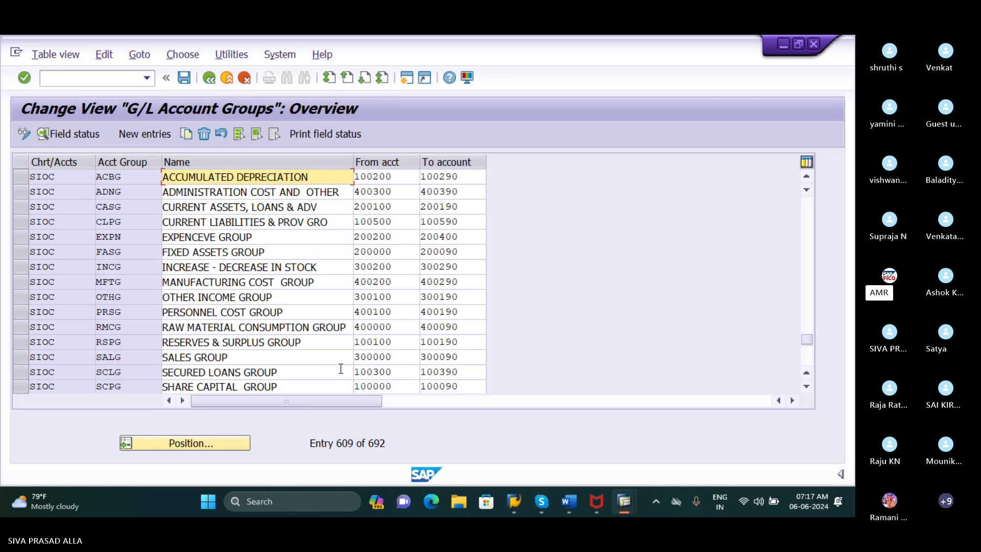
{"action": "left_click", "coordinate": [807, 387]}
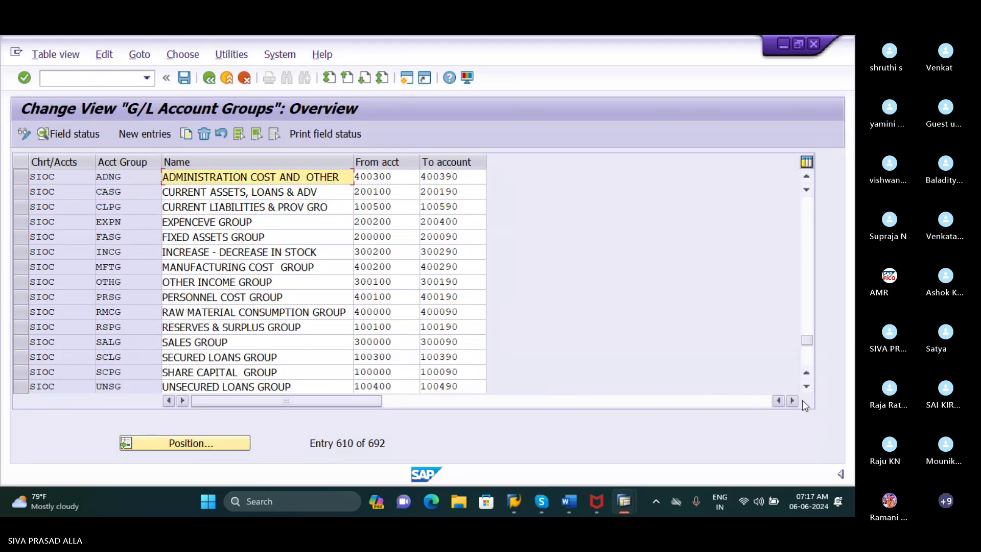
{"action": "left_click", "coordinate": [807, 386]}
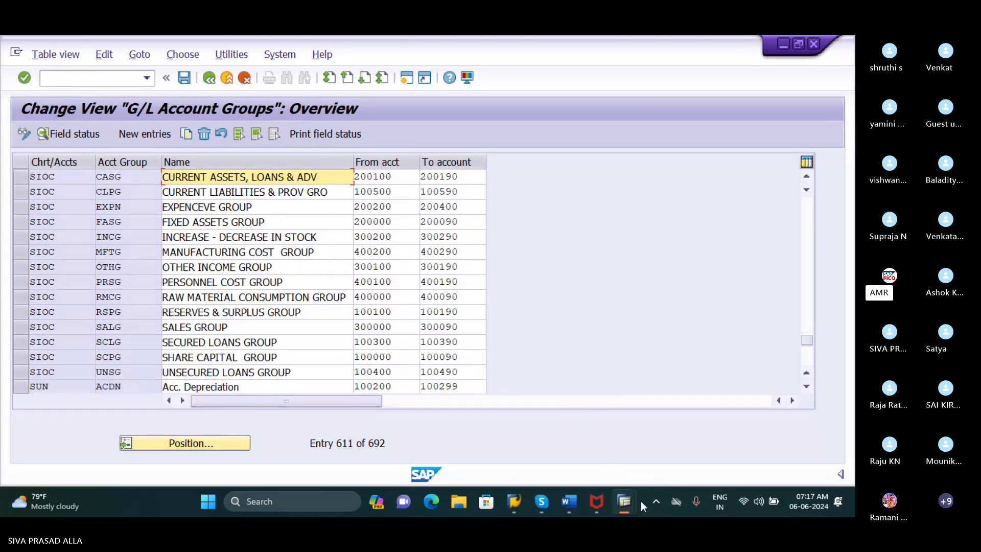
Open a new SAP session and start central G/L account maintenance with transaction FS00
{"action": "mouse_move", "coordinate": [636, 505]}
{"action": "left_click", "coordinate": [408, 80]}
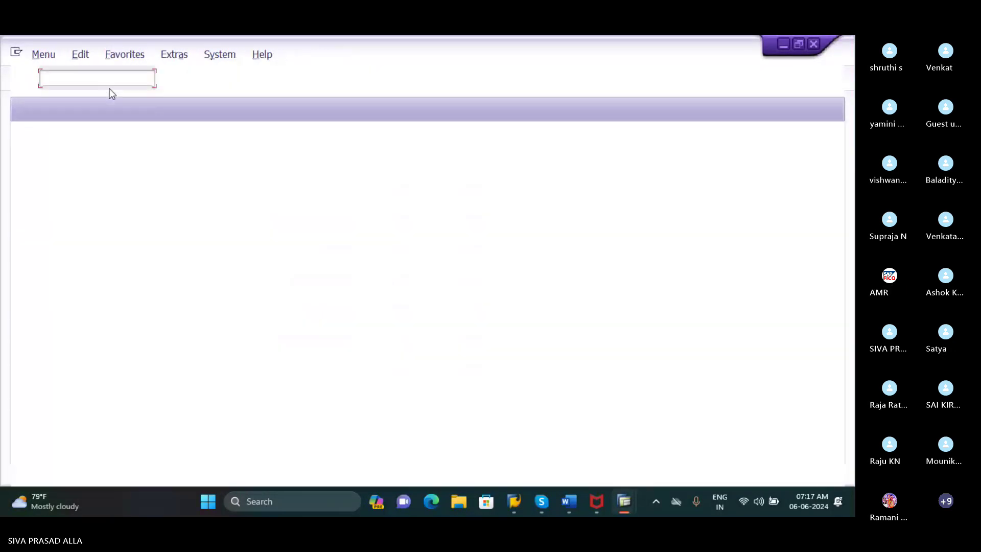
{"action": "type", "text": "FS00"}
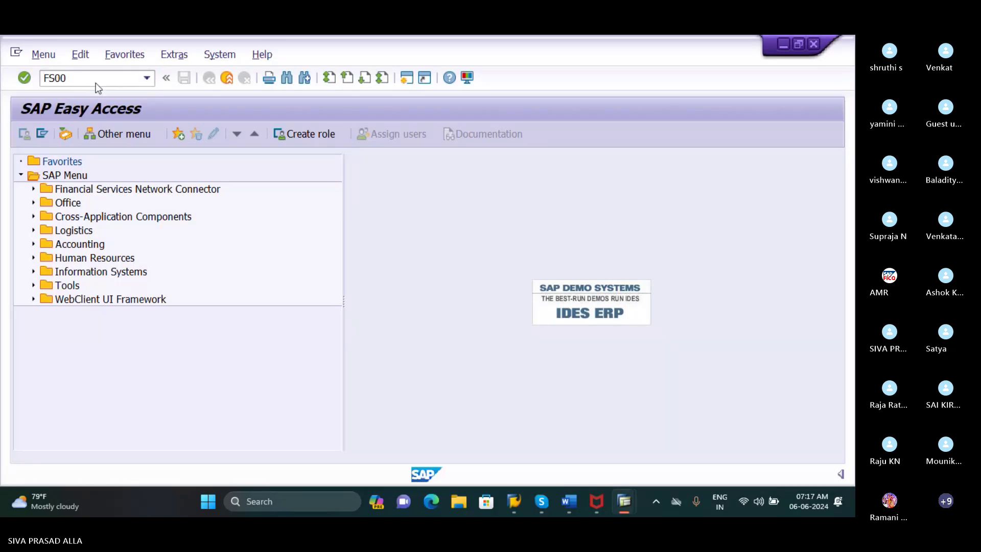
{"action": "key", "text": "Return"}
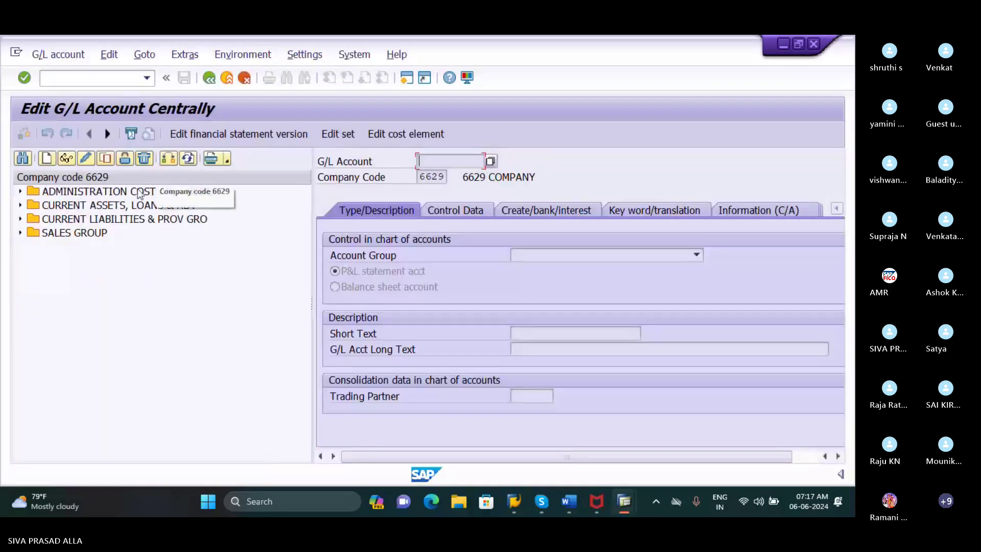
{"action": "left_click", "coordinate": [123, 159]}
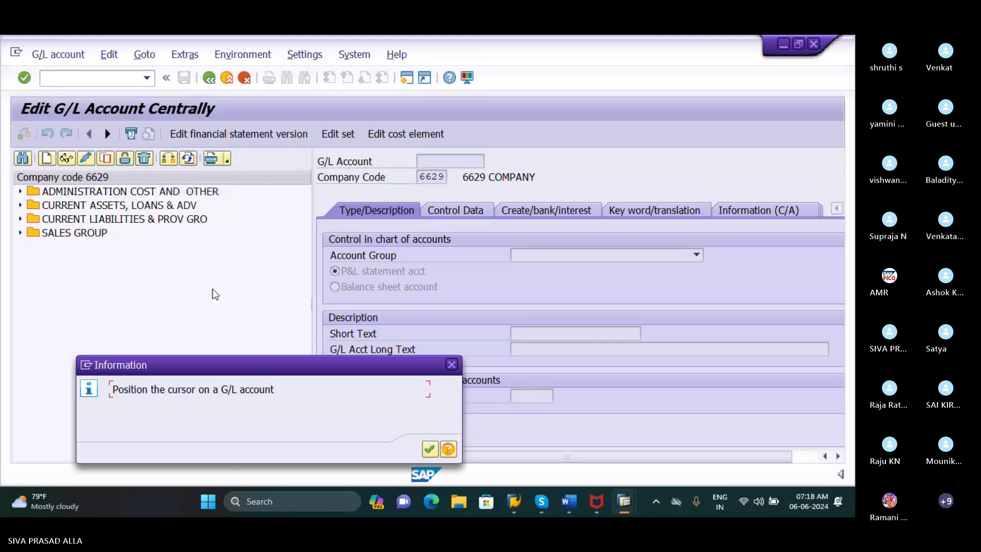
{"action": "left_click", "coordinate": [446, 369]}
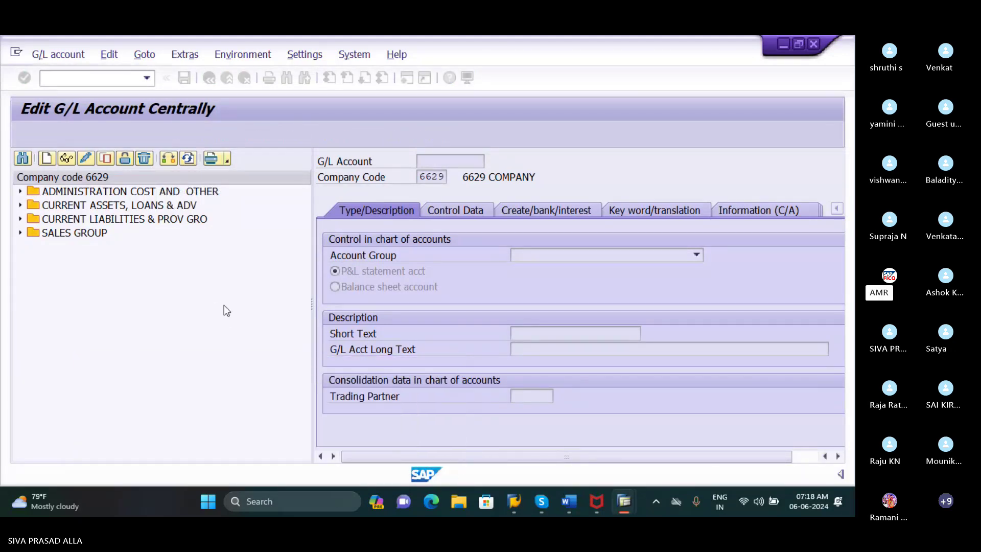
{"action": "left_click", "coordinate": [305, 55]}
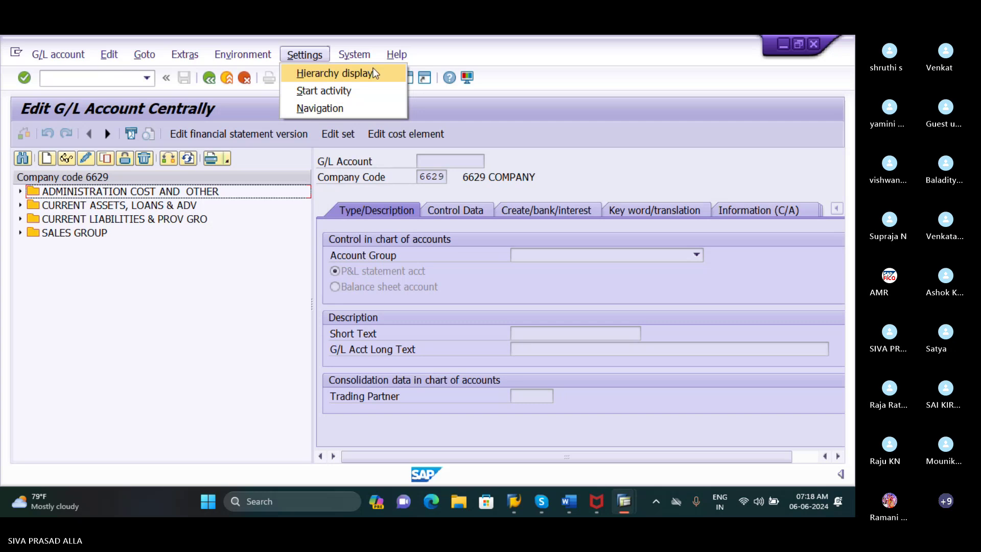
{"action": "left_click", "coordinate": [385, 73]}
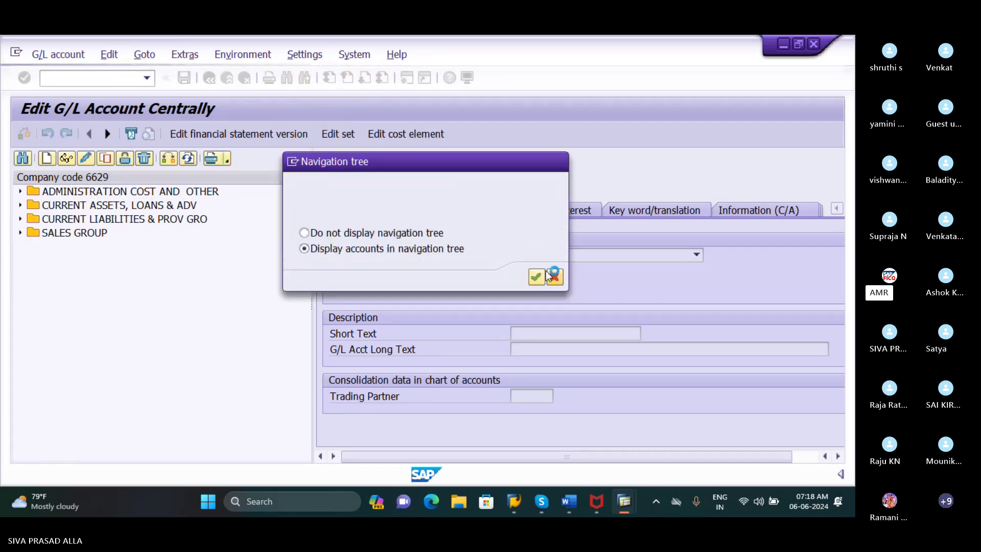
{"action": "left_click", "coordinate": [555, 279]}
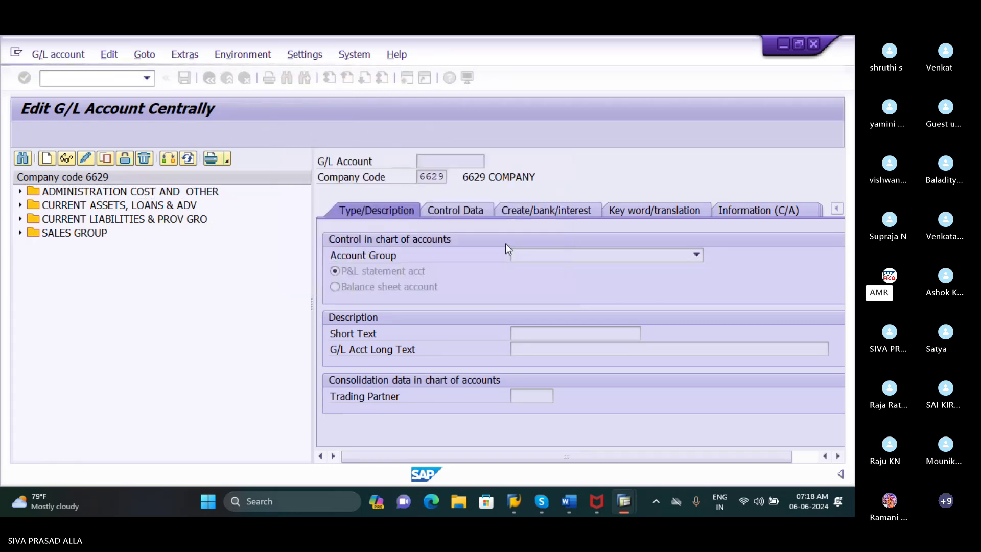
Set the hierarchy display to "Do not display navigation tree" and acknowledge the new setting
{"action": "left_click", "coordinate": [309, 57]}
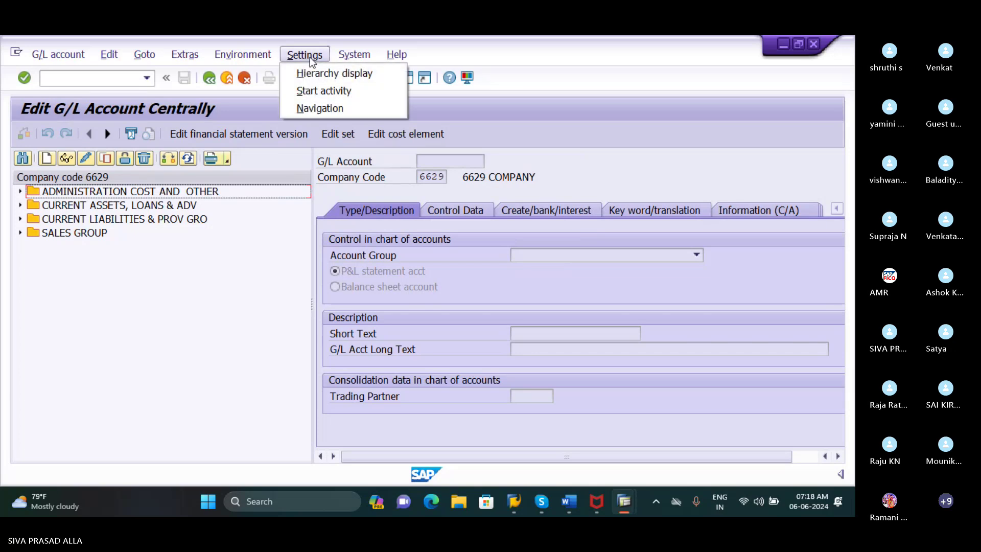
{"action": "left_click", "coordinate": [345, 74]}
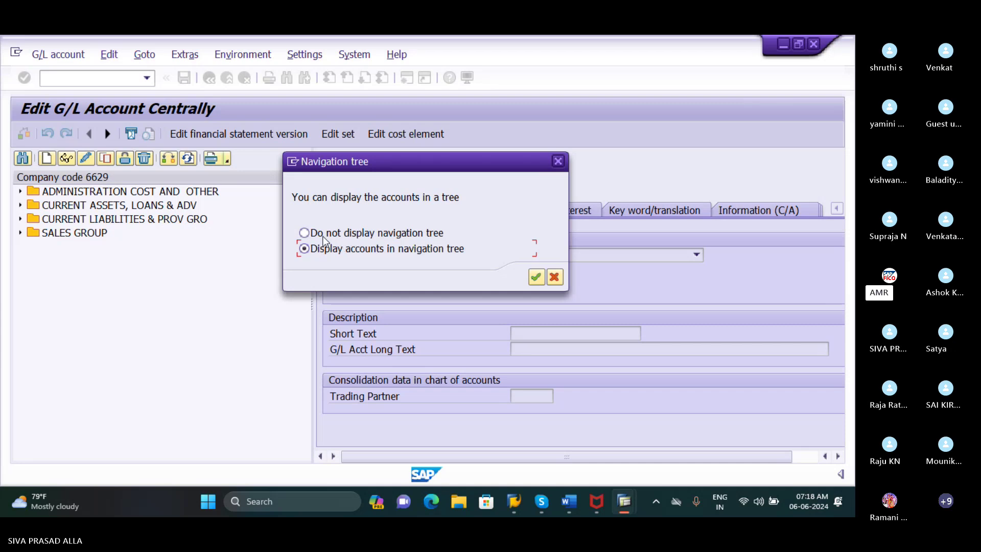
{"action": "left_click", "coordinate": [304, 233]}
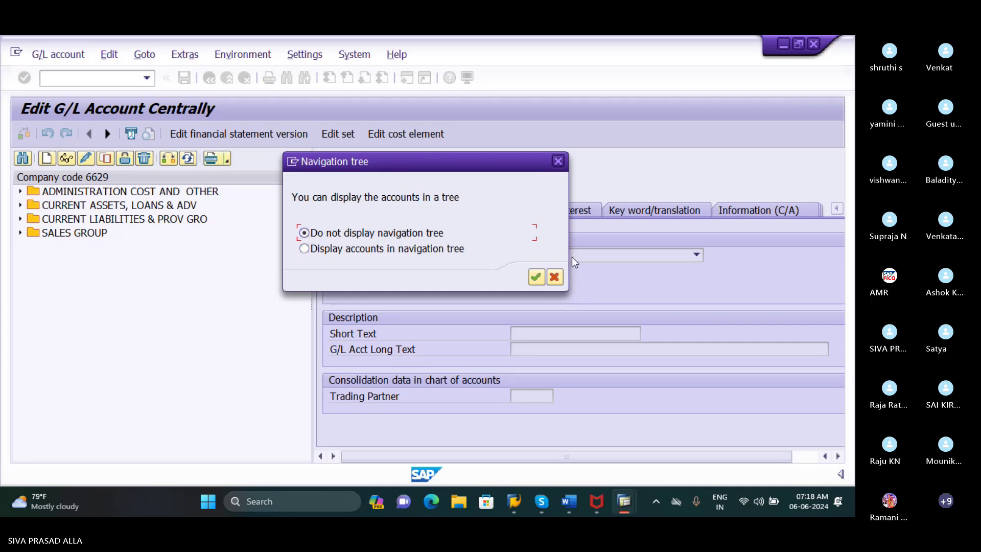
{"action": "left_click", "coordinate": [536, 277]}
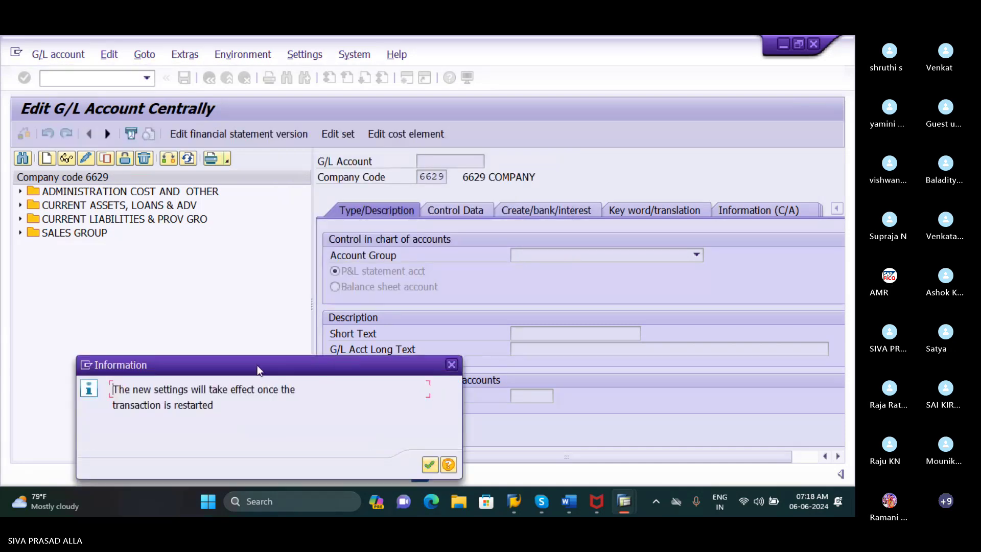
{"action": "left_click_drag", "start_coordinate": [256, 365], "coordinate": [252, 281]}
{"action": "left_click", "coordinate": [425, 381]}
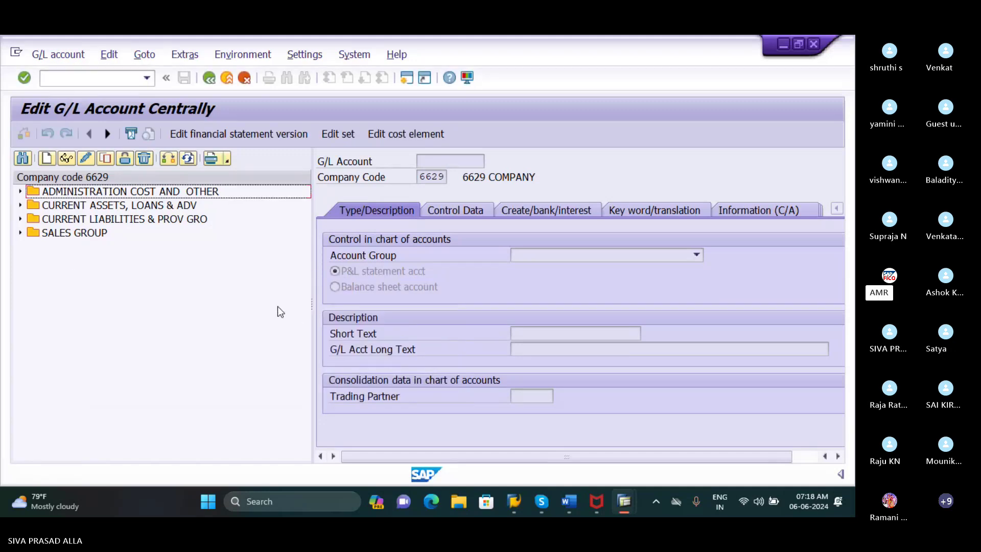
Restart central G/L account maintenance with /NFS00
{"action": "left_click", "coordinate": [81, 77]}
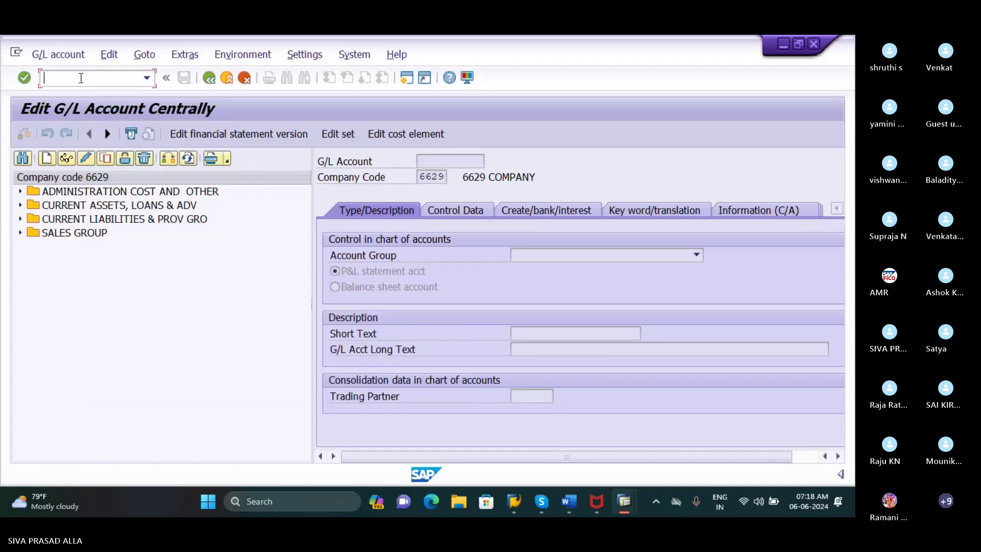
{"action": "type", "text": "/NFS00"}
{"action": "key", "text": "Return"}
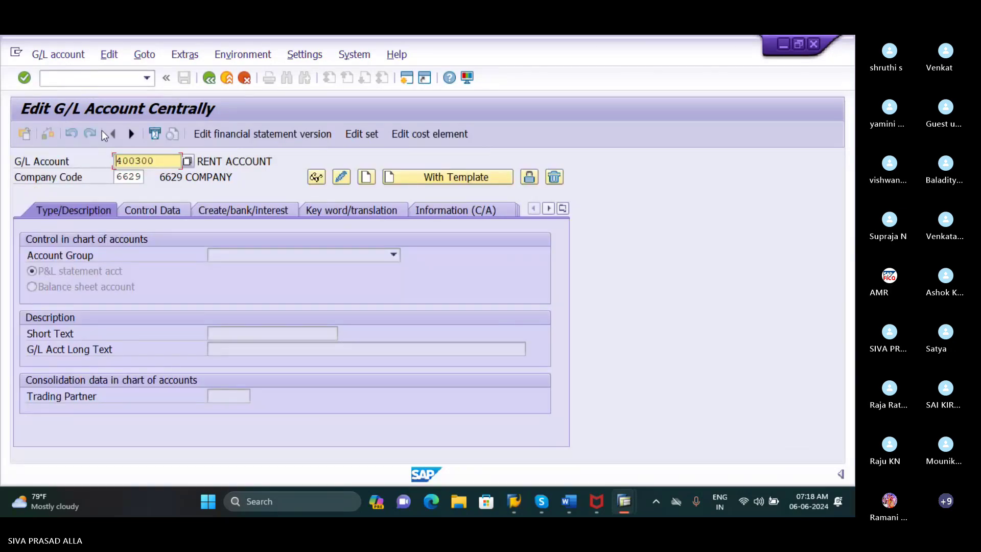
Choose company code SIVA from the list of company codes for the G/L account
{"action": "left_click", "coordinate": [140, 177]}
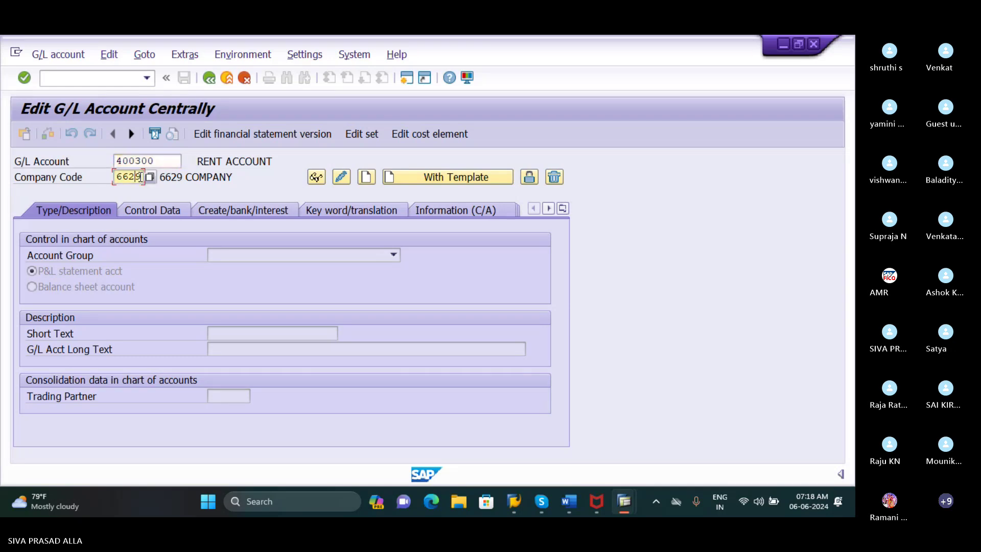
{"action": "key", "text": "Return"}
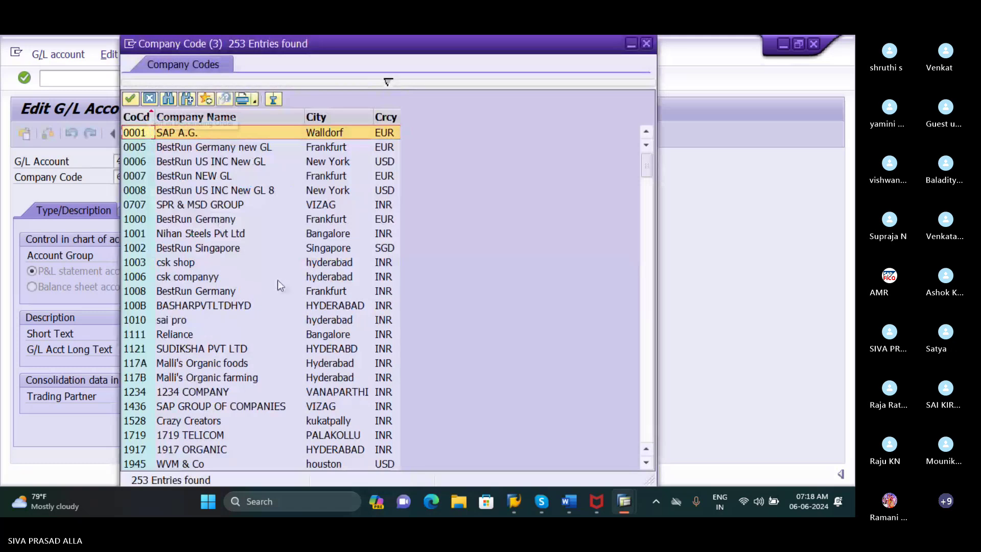
{"action": "scroll", "coordinate": [278, 280], "scroll_direction": "down", "scroll_amount": 6}
{"action": "scroll", "coordinate": [271, 294], "scroll_direction": "down", "scroll_amount": 20}
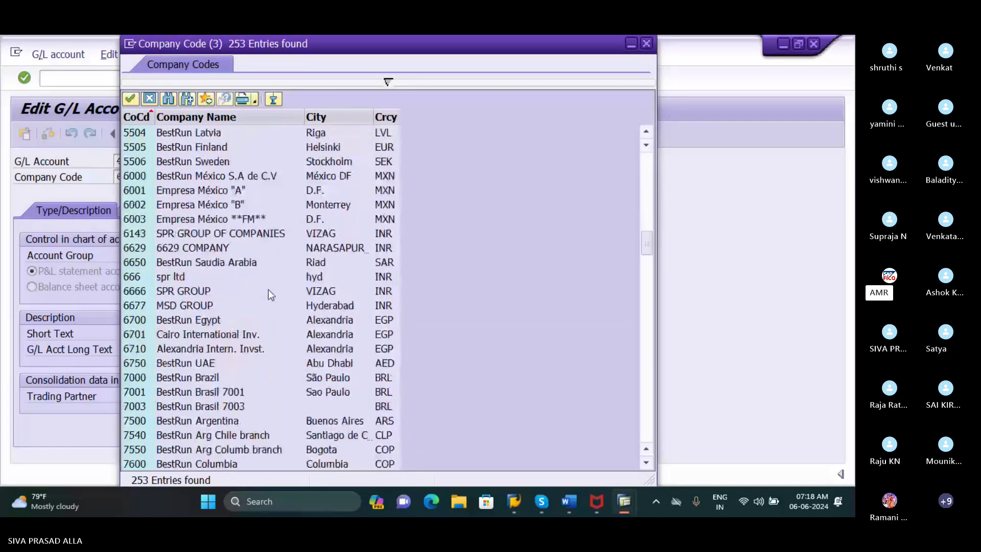
{"action": "scroll", "coordinate": [268, 289], "scroll_direction": "down", "scroll_amount": 20}
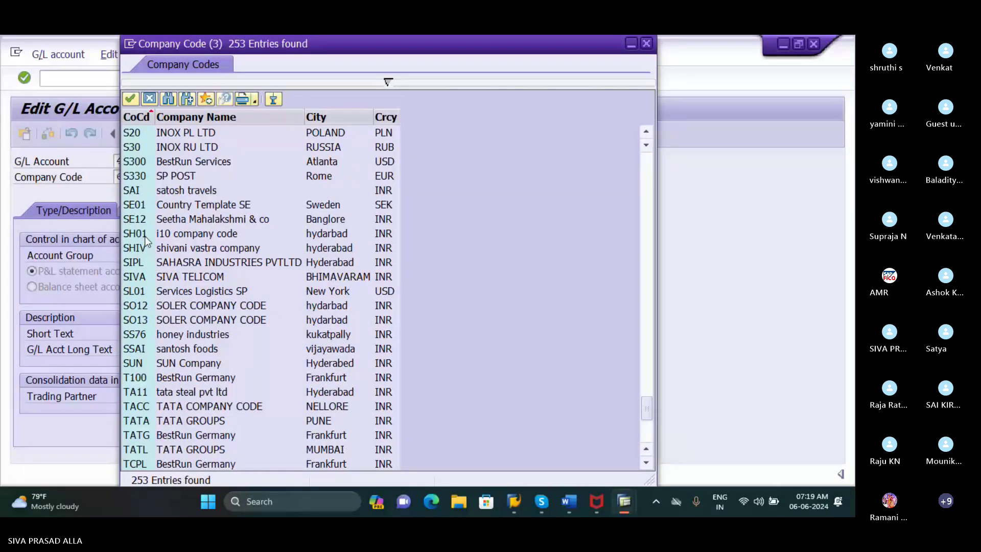
{"action": "left_click", "coordinate": [146, 276]}
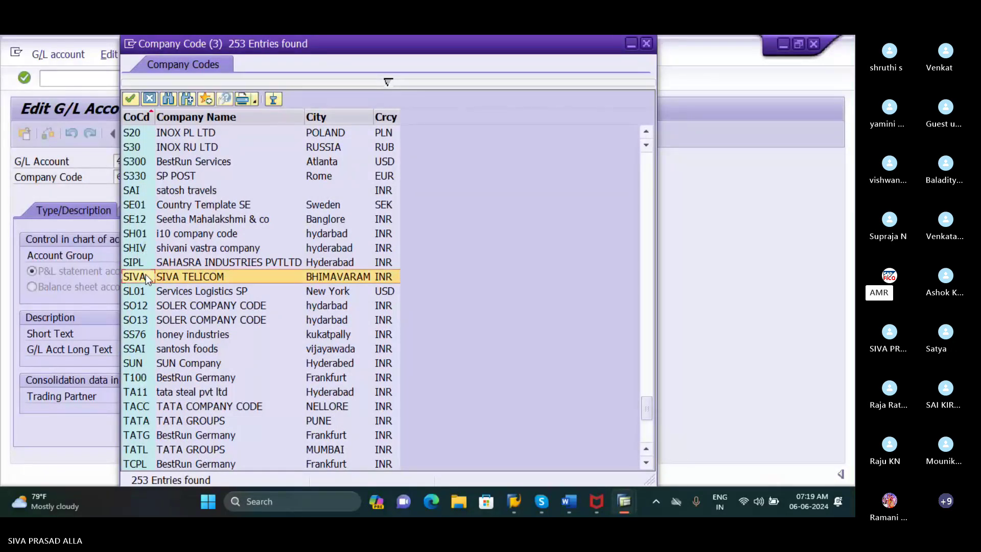
{"action": "left_click", "coordinate": [134, 101]}
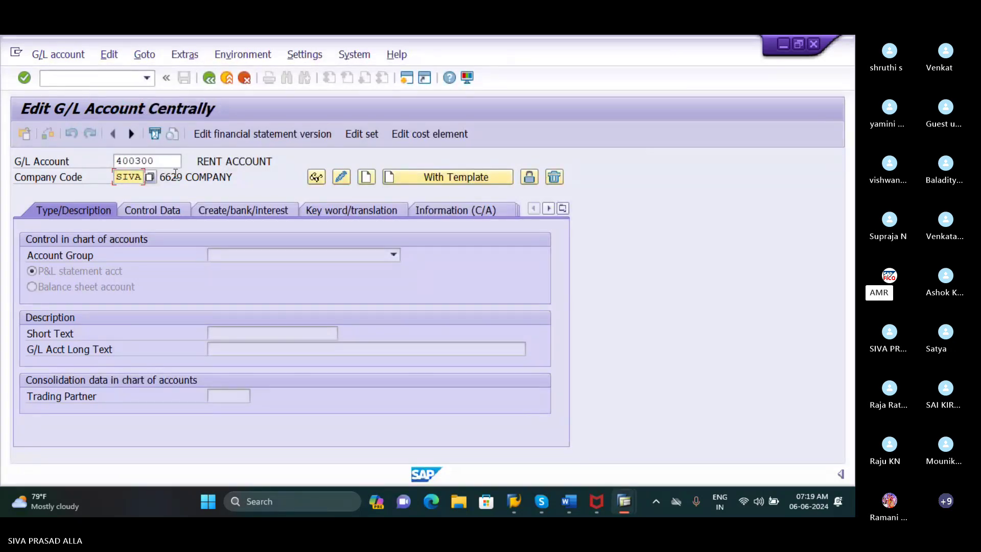
List the G/L accounts of company code SIVA, examine their numbers and long texts, and close the list without choosing one
{"action": "left_click", "coordinate": [166, 160]}
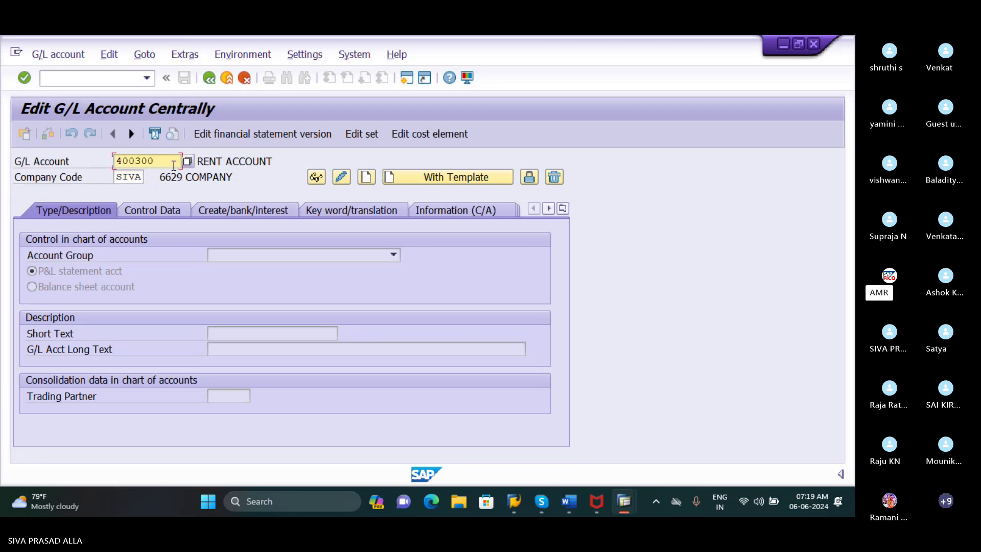
{"action": "left_click", "coordinate": [188, 162]}
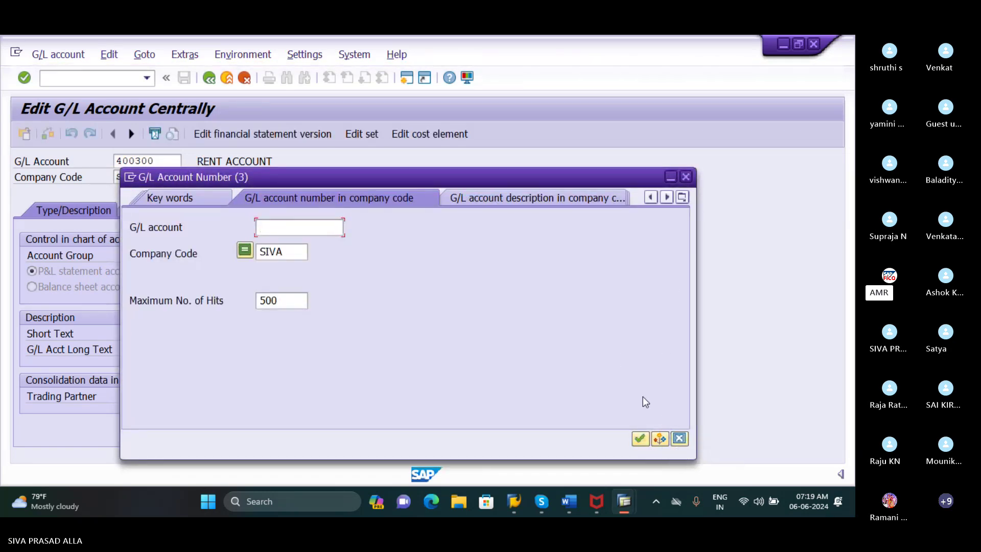
{"action": "left_click", "coordinate": [641, 438]}
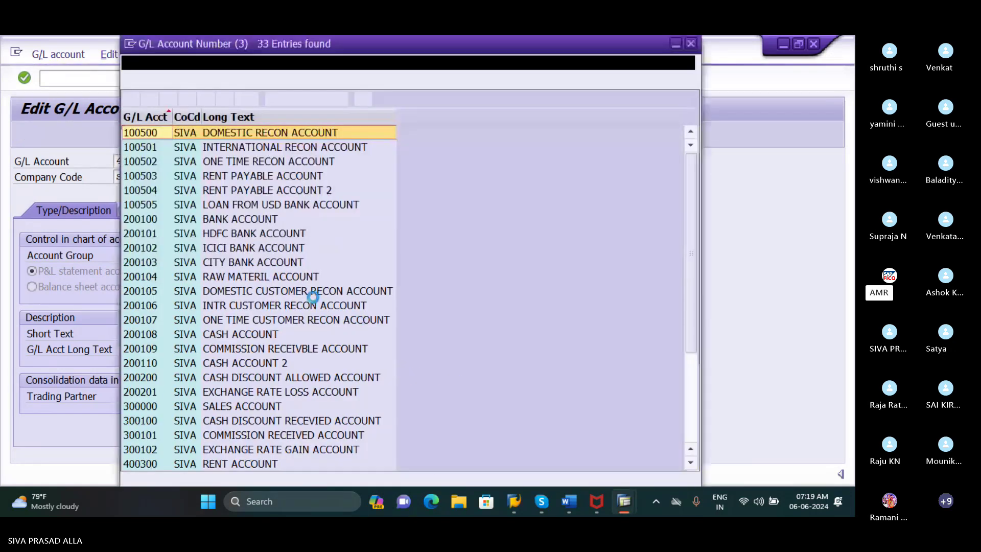
{"action": "left_click_drag", "start_coordinate": [363, 44], "coordinate": [413, 43]}
{"action": "scroll", "coordinate": [246, 409], "scroll_direction": "down", "scroll_amount": 2}
{"action": "scroll", "coordinate": [244, 407], "scroll_direction": "down", "scroll_amount": 2}
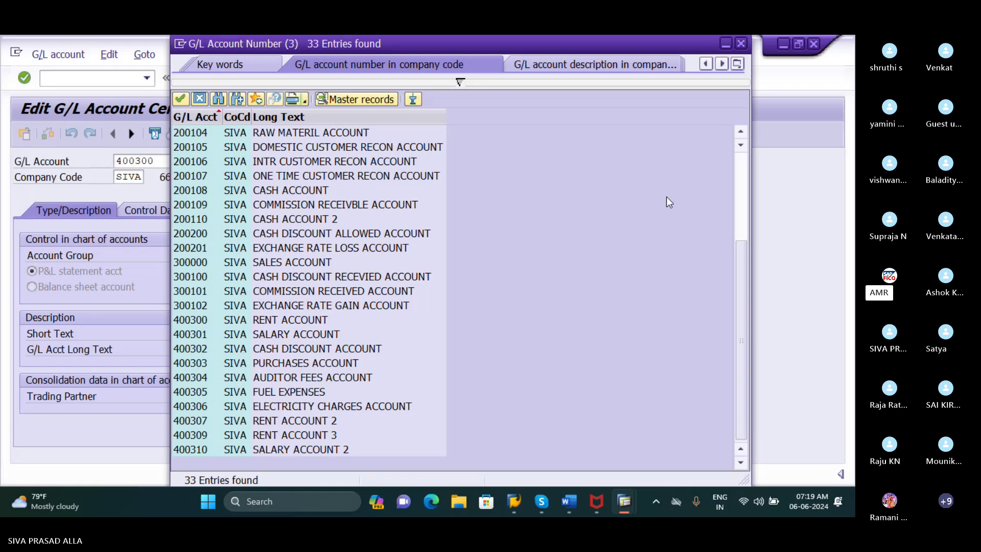
{"action": "left_click", "coordinate": [736, 44]}
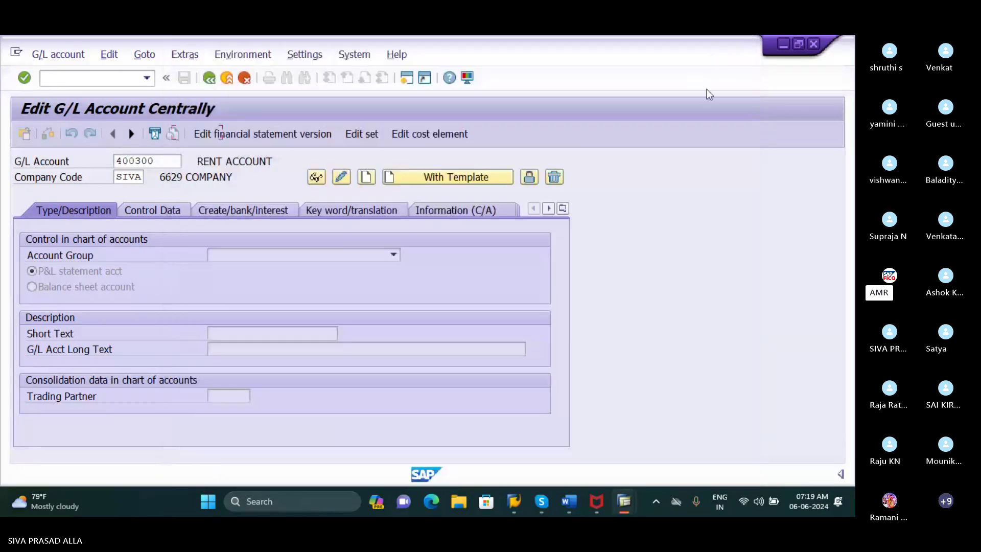
Set the hierarchy display to "Display accounts in navigation tree" and acknowledge the new setting
{"action": "left_click", "coordinate": [289, 54]}
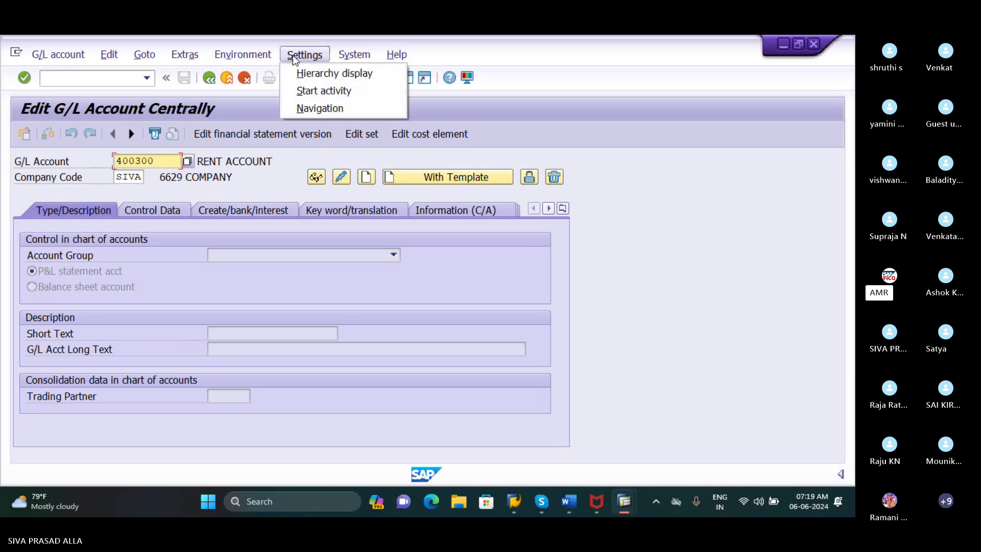
{"action": "left_click", "coordinate": [338, 83]}
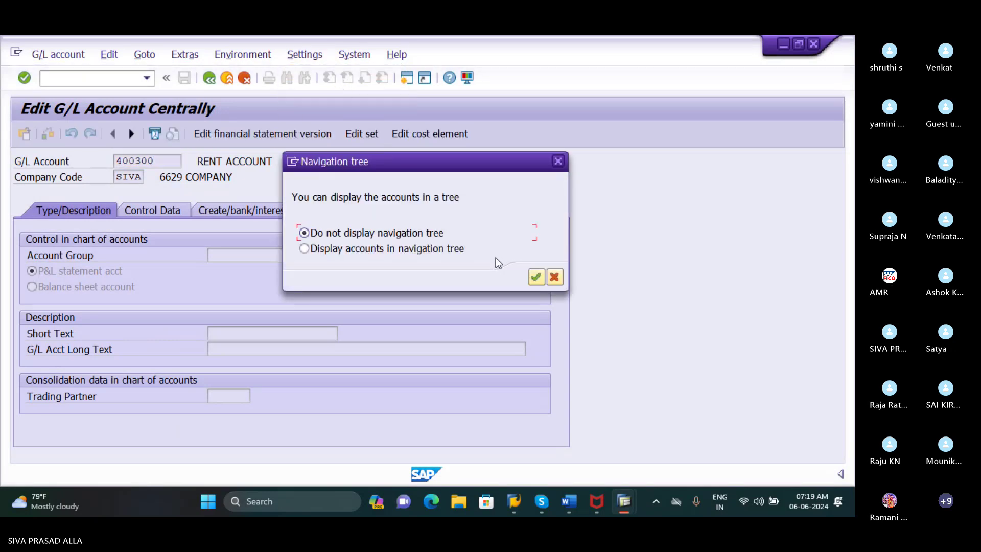
{"action": "left_click", "coordinate": [422, 251]}
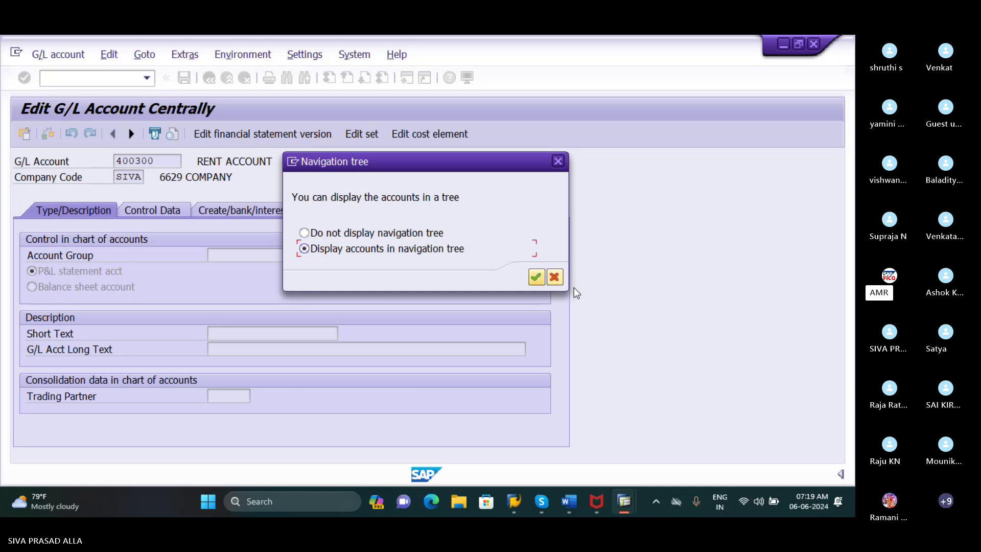
{"action": "left_click", "coordinate": [535, 280]}
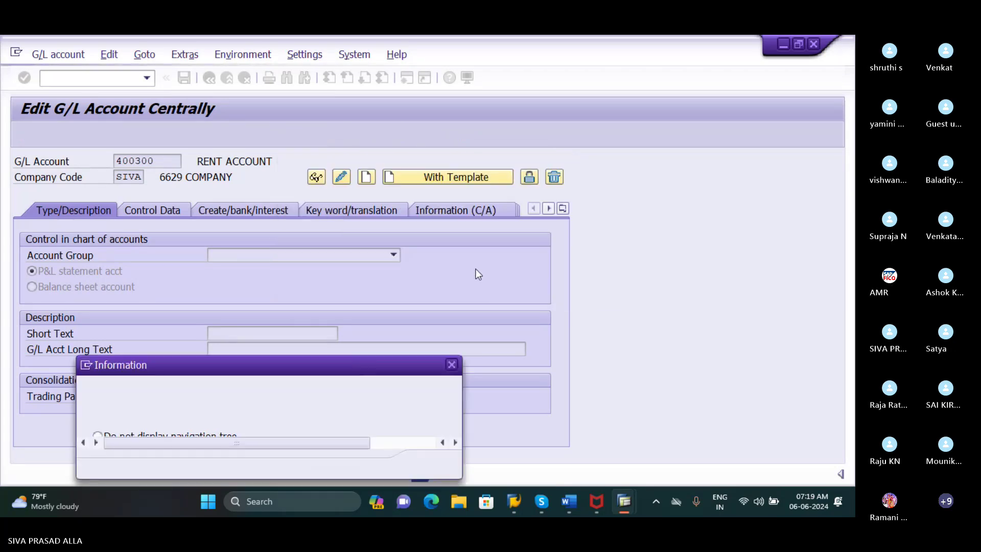
{"action": "left_click", "coordinate": [430, 464]}
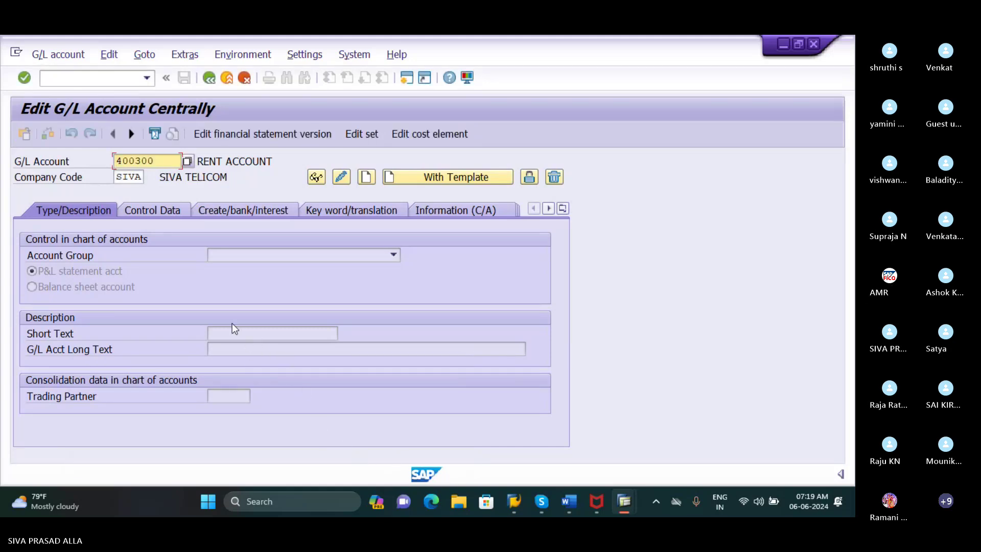
{"action": "type", "text": "/NFS"}
{"action": "key", "text": "Return"}
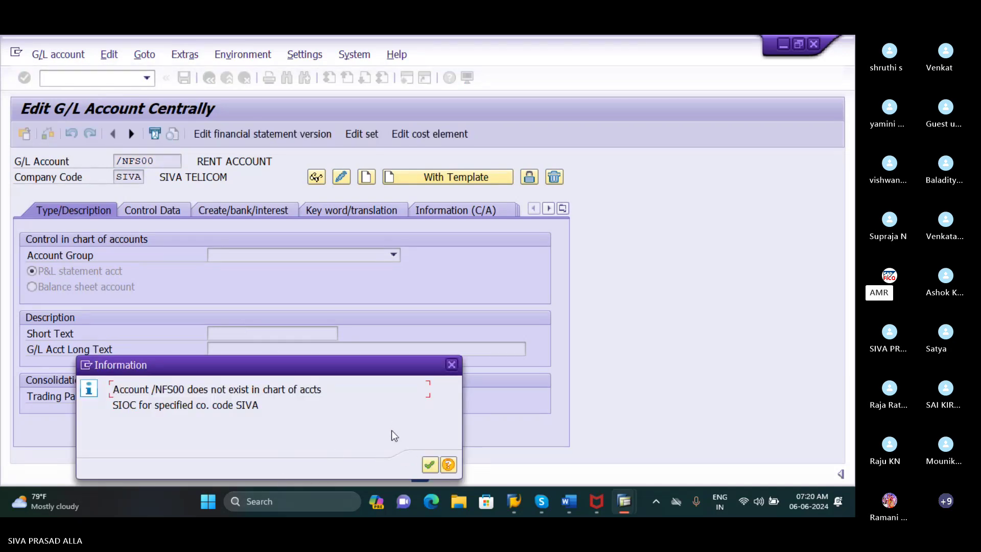
{"action": "left_click", "coordinate": [452, 364]}
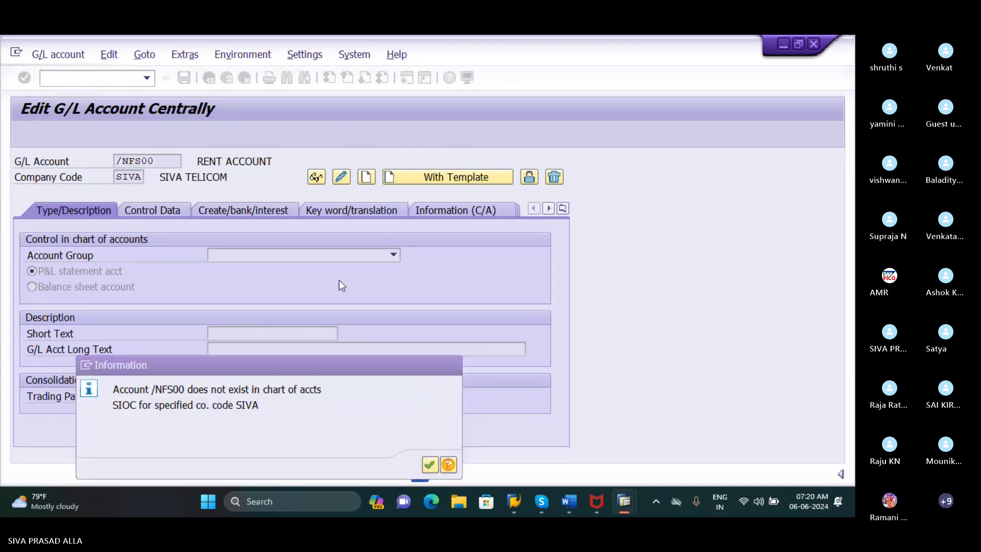
Restart central G/L account maintenance with /NFS00, expand the ADMINISTRATION COST AND OTHER group and select account RENT A/C 2
{"action": "left_click", "coordinate": [91, 80]}
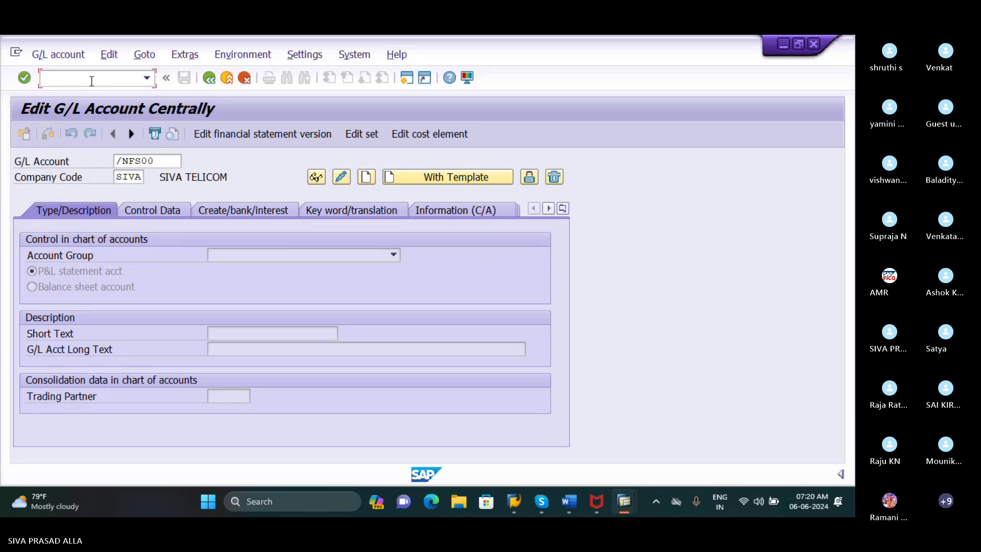
{"action": "type", "text": "/NFS00"}
{"action": "key", "text": "Return"}
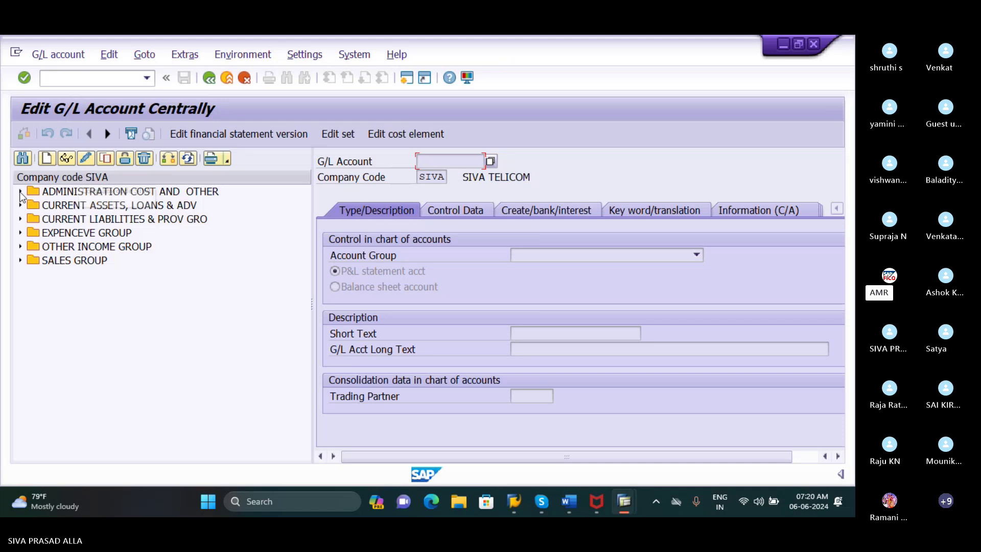
{"action": "left_click", "coordinate": [20, 191]}
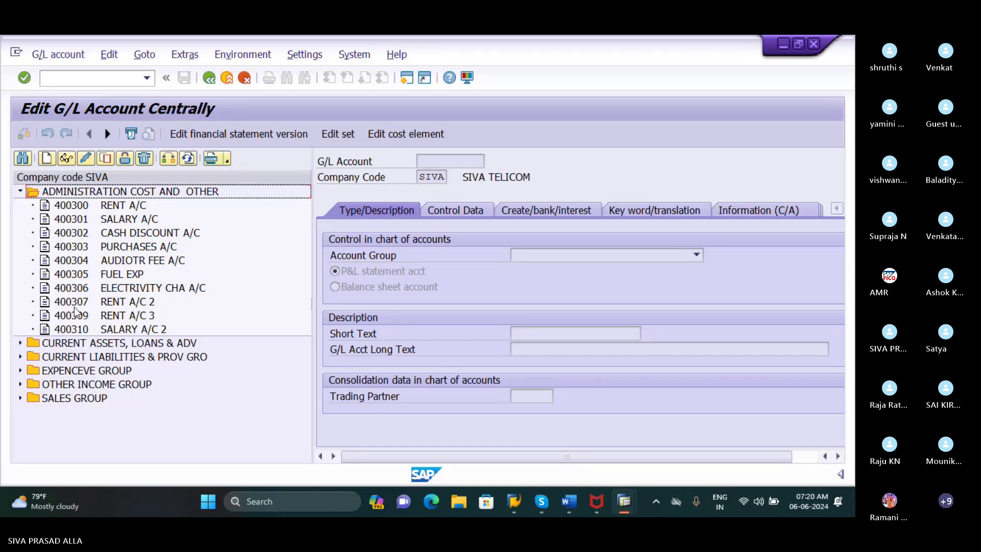
{"action": "left_click", "coordinate": [45, 306]}
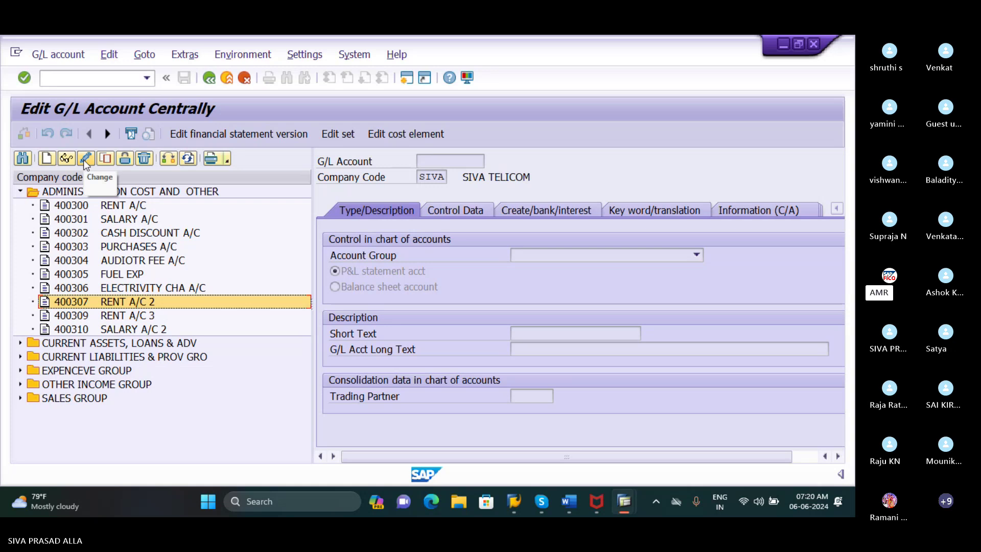
Start creating G/L account 400311 in company code SIVA and assign it to account group ADMINISTRATION COST AND OTHER
{"action": "left_click", "coordinate": [48, 163]}
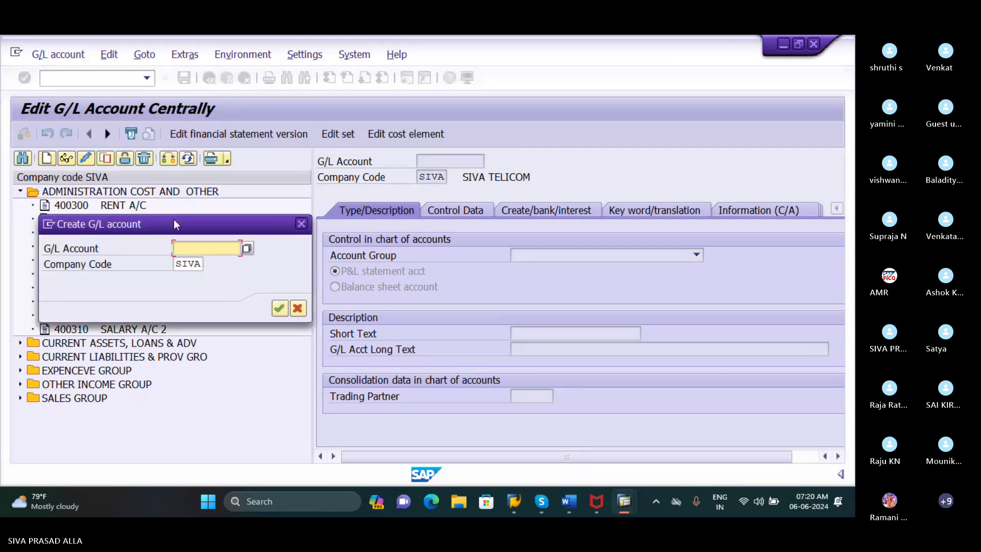
{"action": "type", "text": "400"}
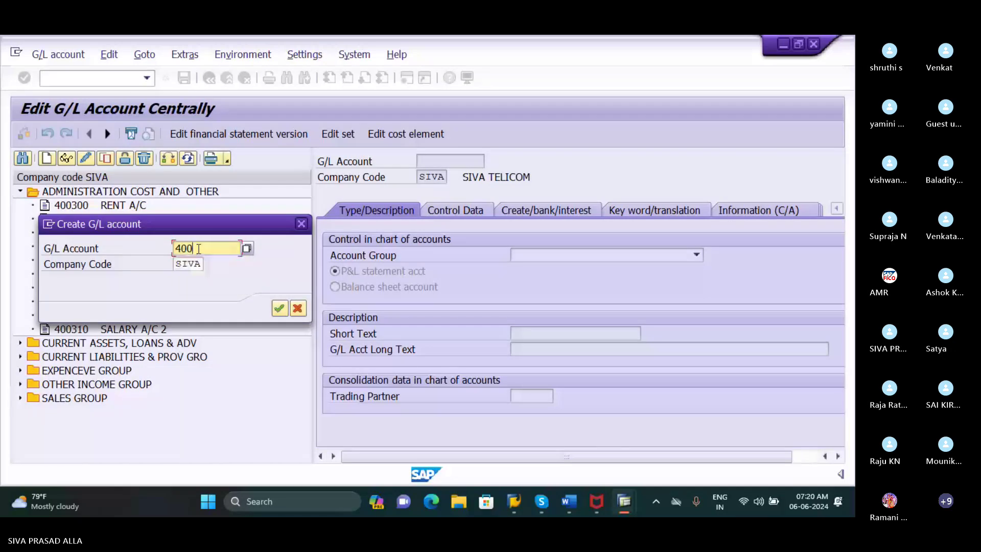
{"action": "type", "text": "30"}
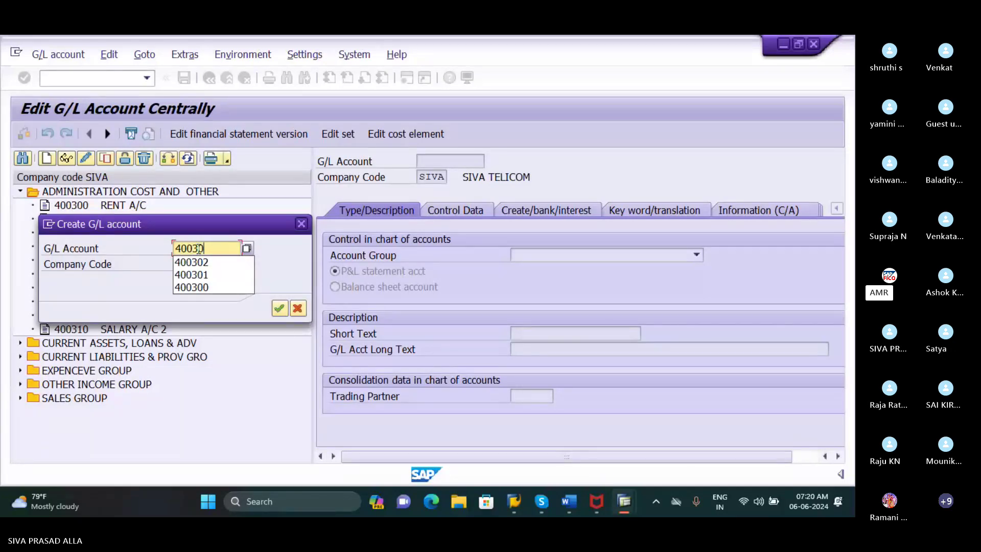
{"action": "type", "text": "8"}
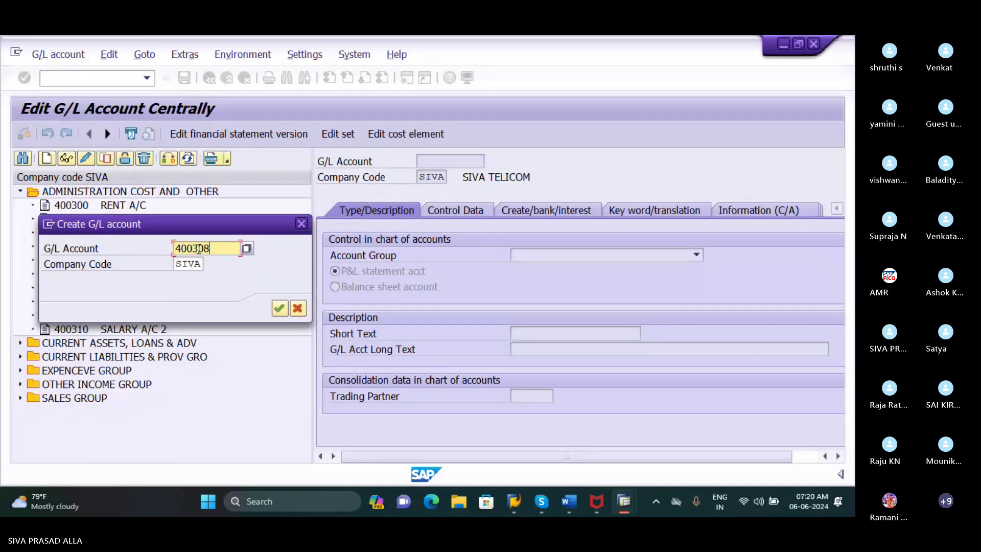
{"action": "key", "text": "BackSpace"}
{"action": "key", "text": "BackSpace"}
{"action": "type", "text": "11"}
{"action": "left_click_drag", "start_coordinate": [220, 231], "coordinate": [379, 284]}
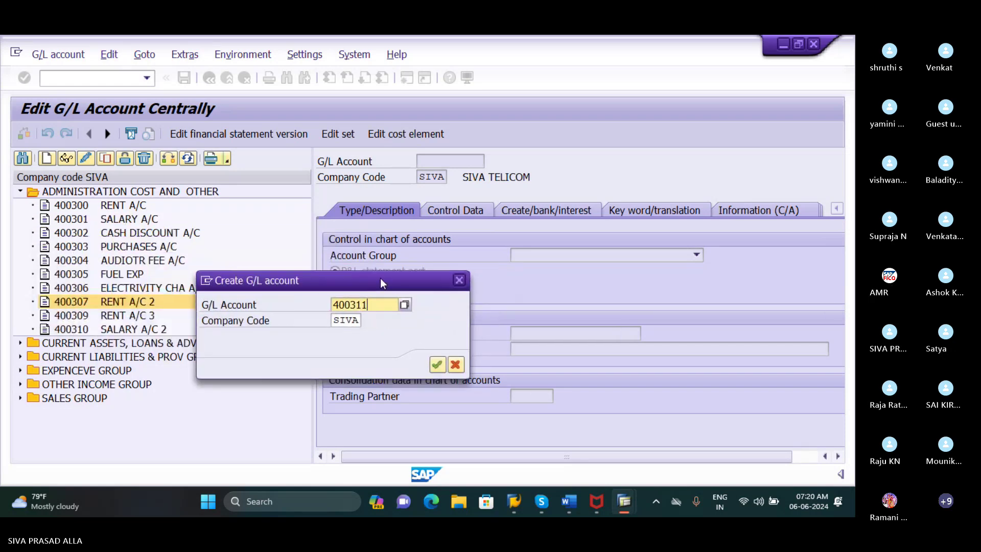
{"action": "left_click", "coordinate": [438, 363]}
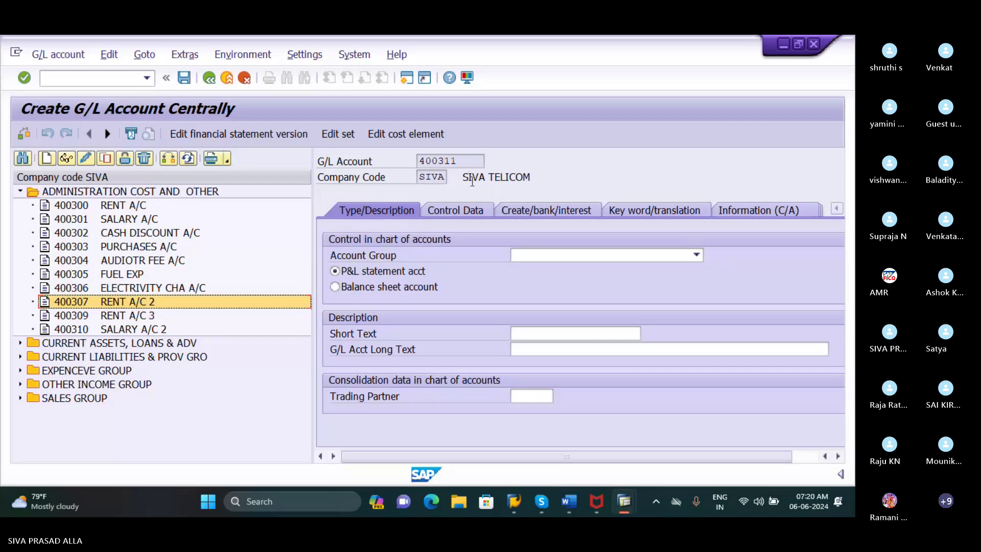
{"action": "left_click", "coordinate": [696, 256]}
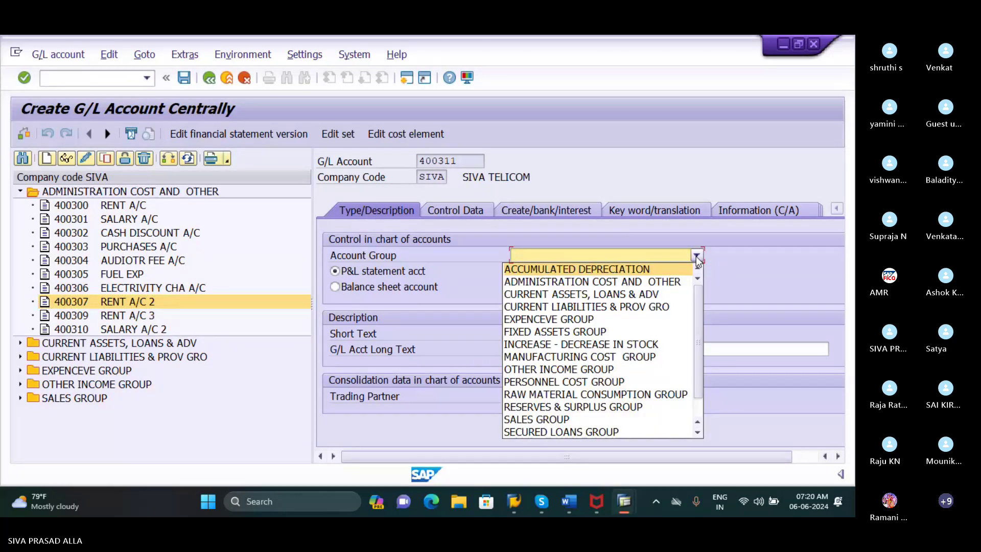
{"action": "left_click", "coordinate": [657, 282]}
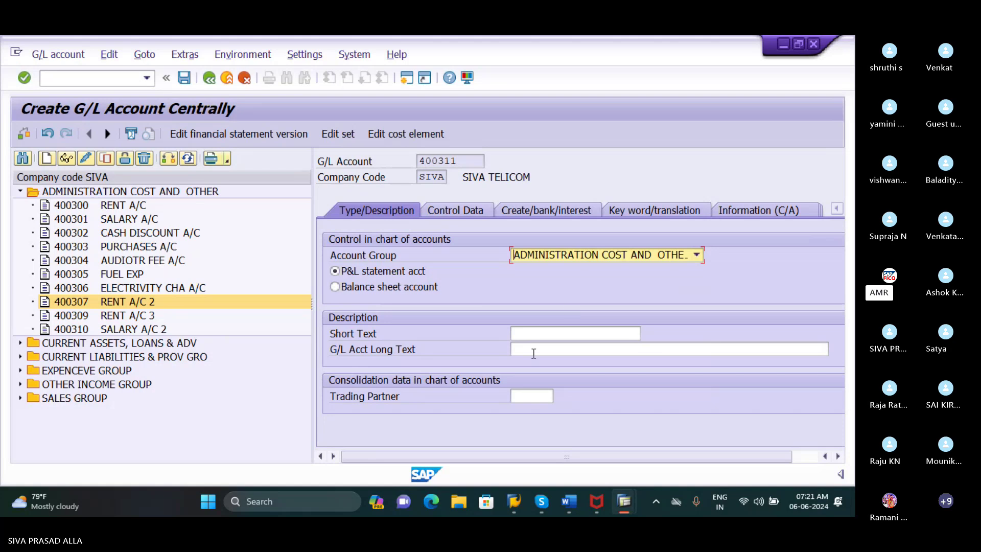
Describe account 400311 with short text OFFICE RENT A/C and G/L account long text OFFICE RENT ACCOUNT
{"action": "left_click", "coordinate": [545, 333]}
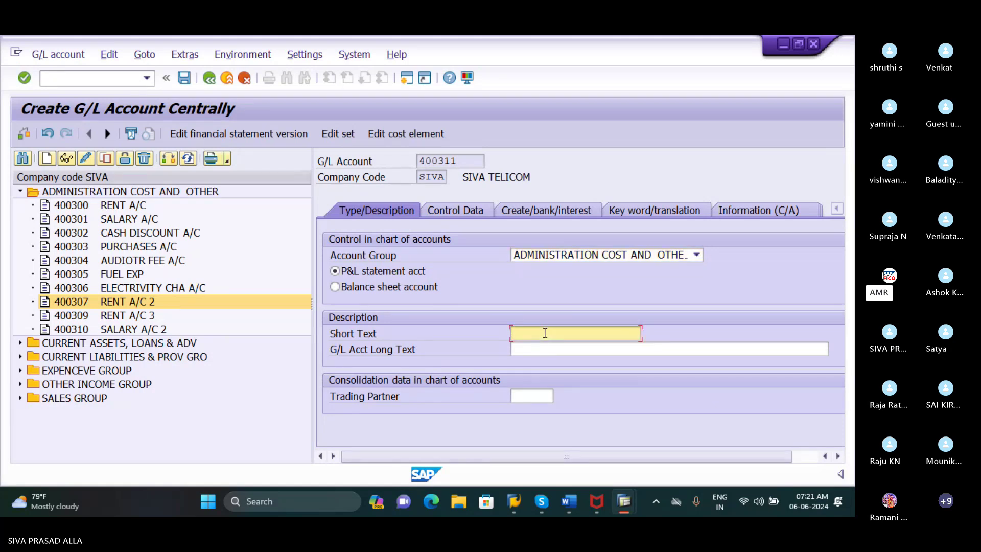
{"action": "type", "text": "O"}
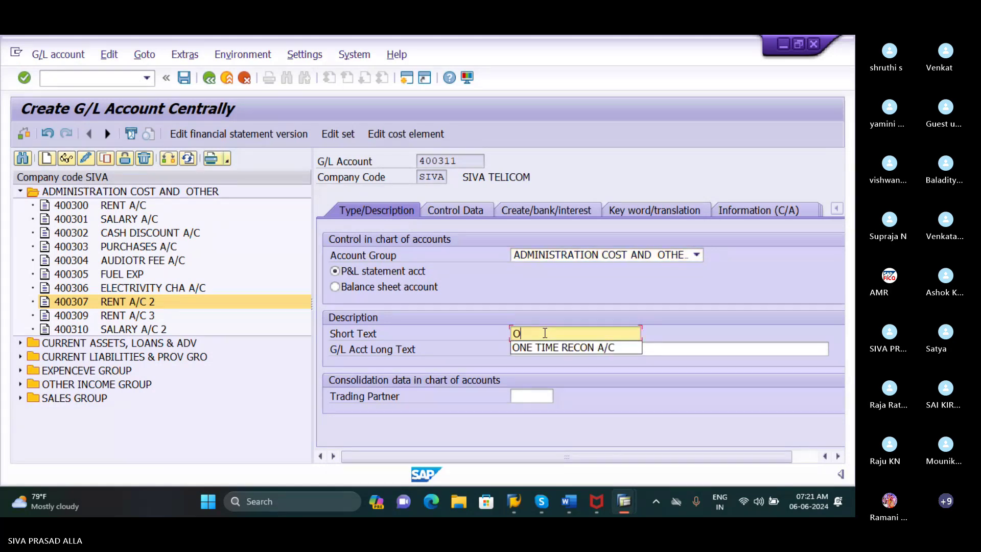
{"action": "type", "text": "FFIC"}
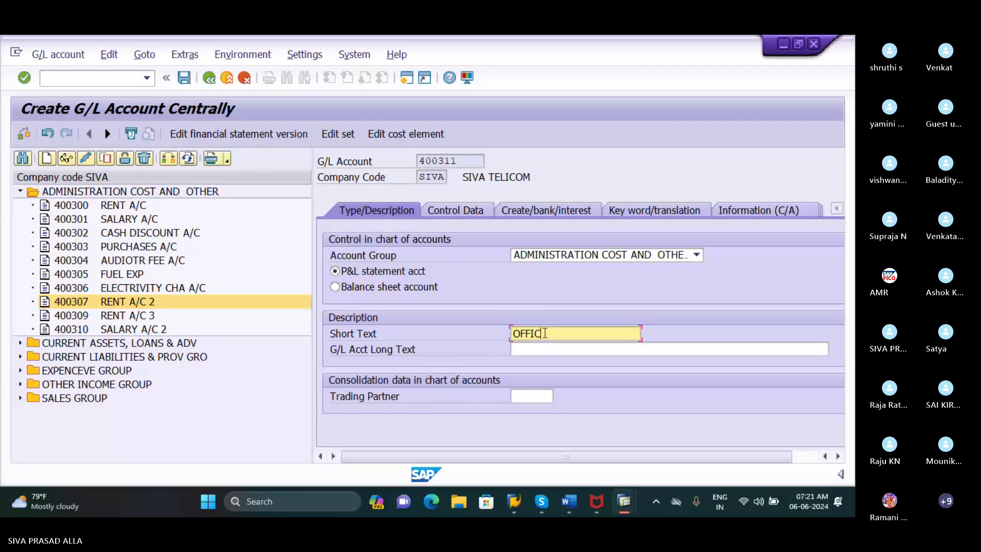
{"action": "type", "text": "E RENT A/C"}
{"action": "key", "text": "Tab"}
{"action": "type", "text": "O"}
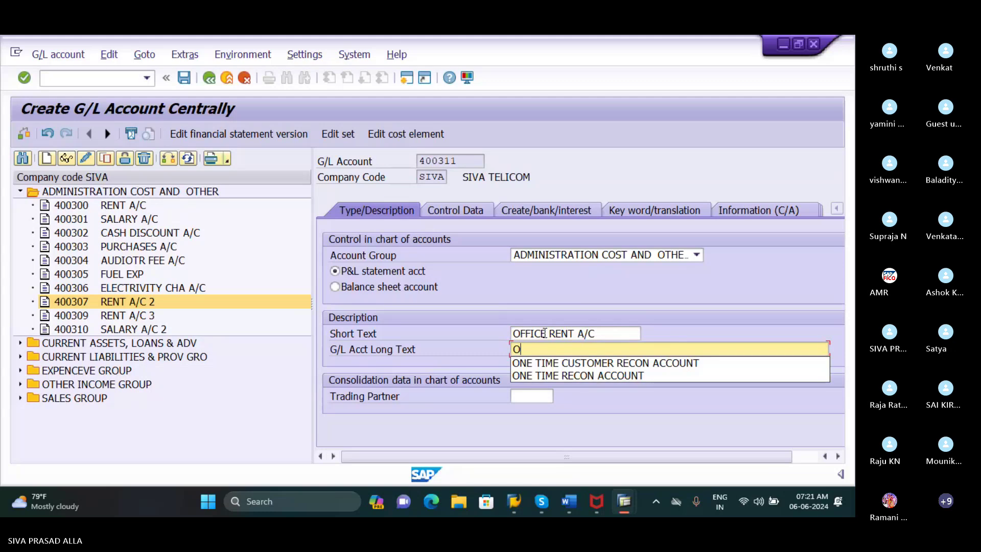
{"action": "type", "text": "FFICE R"}
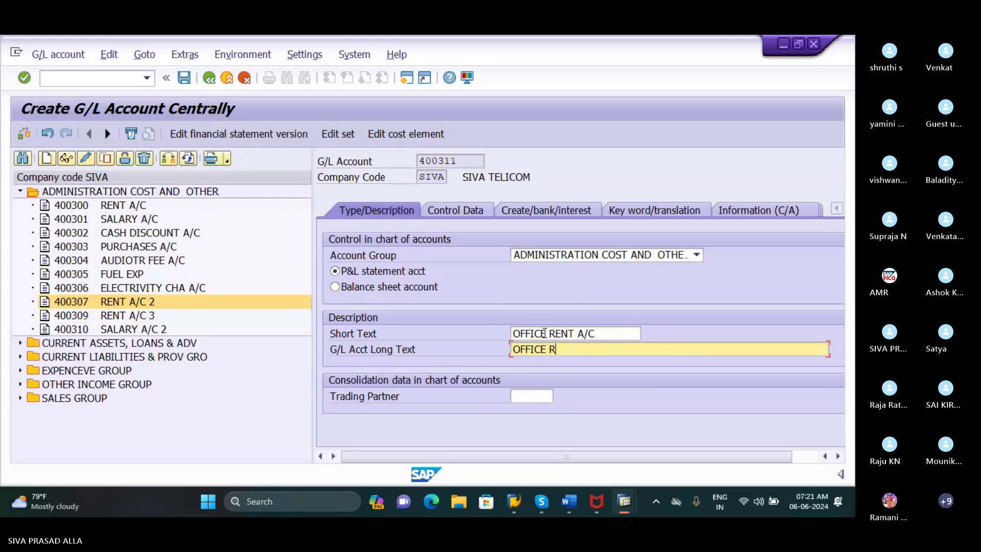
{"action": "type", "text": "ENT ACCOUNT"}
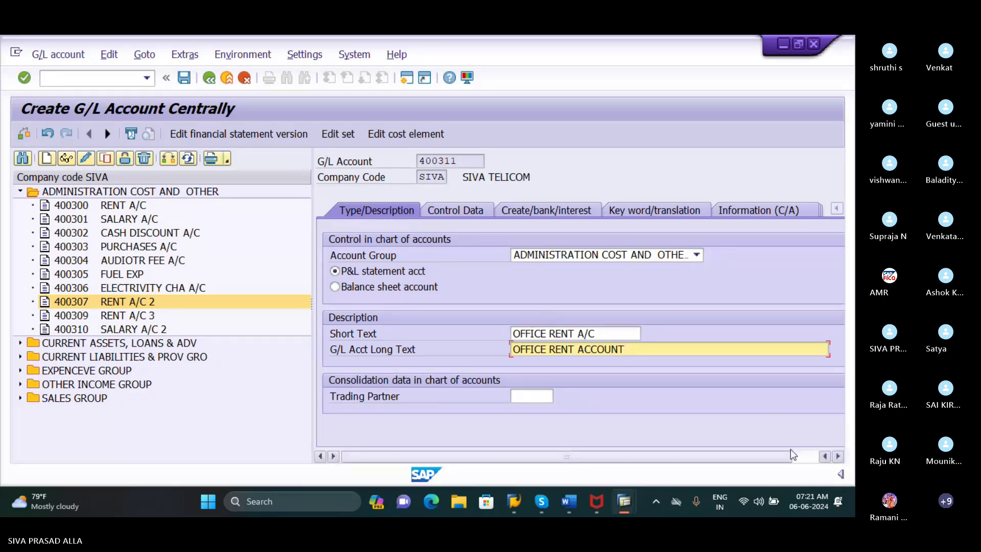
In the control data of account 400311, enable line item display and set the sort key to 001
{"action": "left_click", "coordinate": [467, 207]}
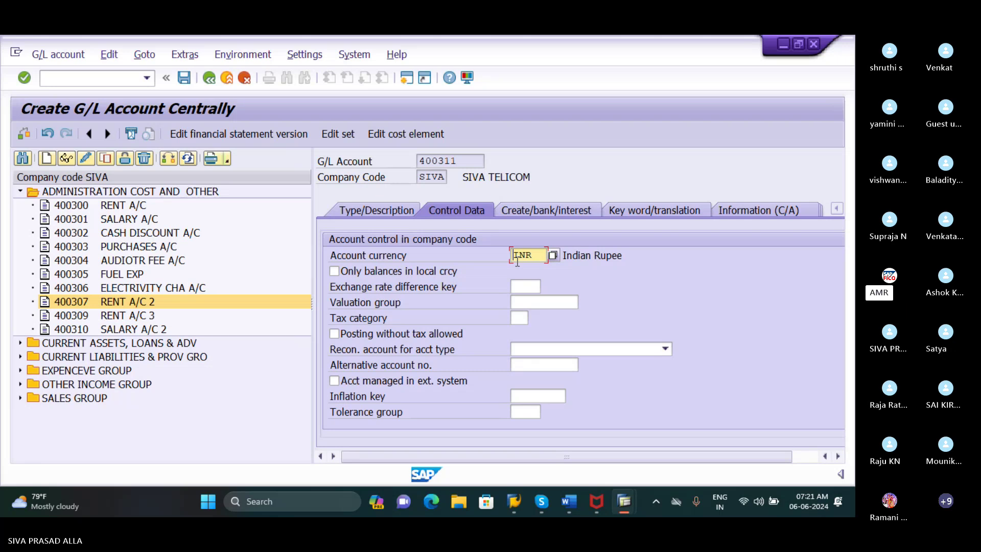
{"action": "scroll", "coordinate": [503, 293], "scroll_direction": "down", "scroll_amount": 2}
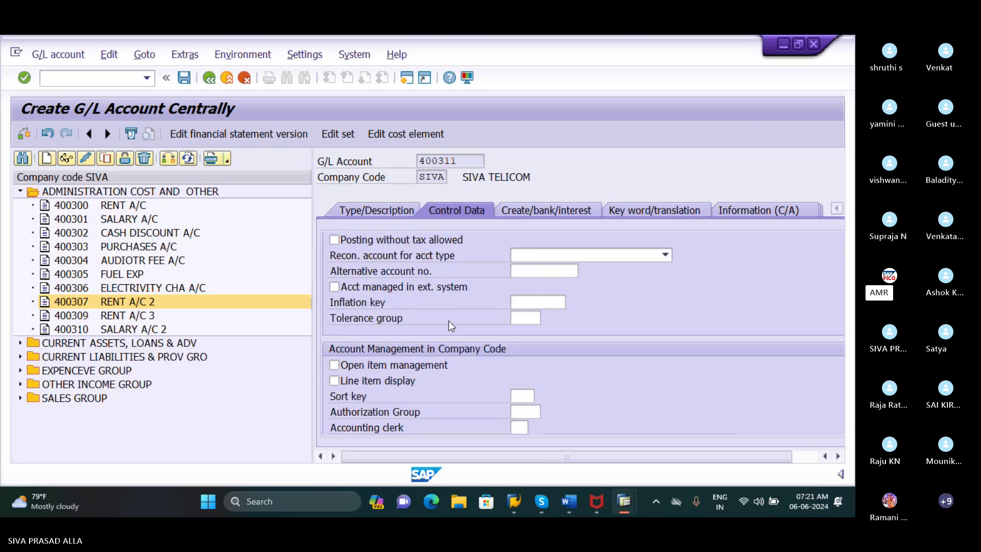
{"action": "left_click", "coordinate": [390, 381]}
{"action": "left_click", "coordinate": [517, 397]}
{"action": "type", "text": "001"}
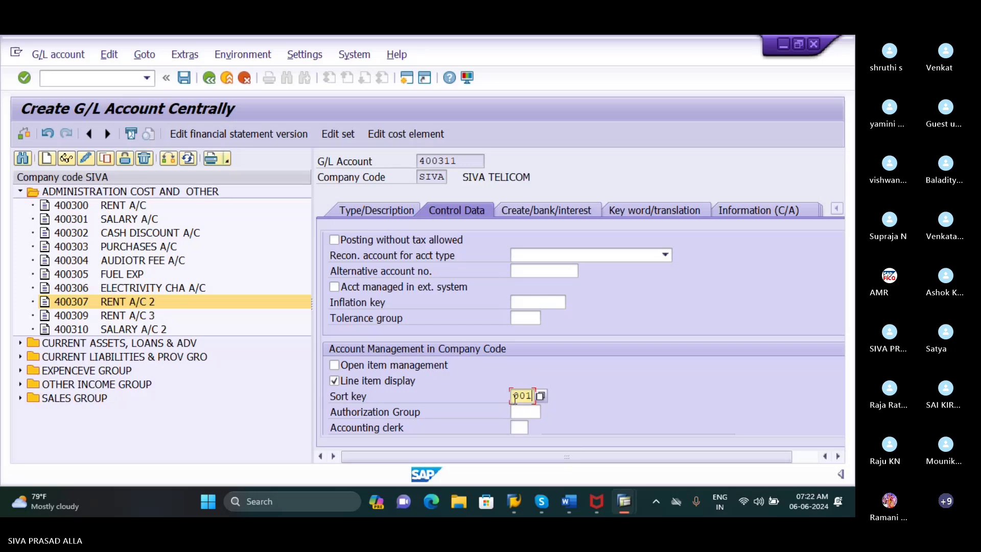
Set the field status group of account 400311 to G001 and save the new account
{"action": "left_click", "coordinate": [557, 213]}
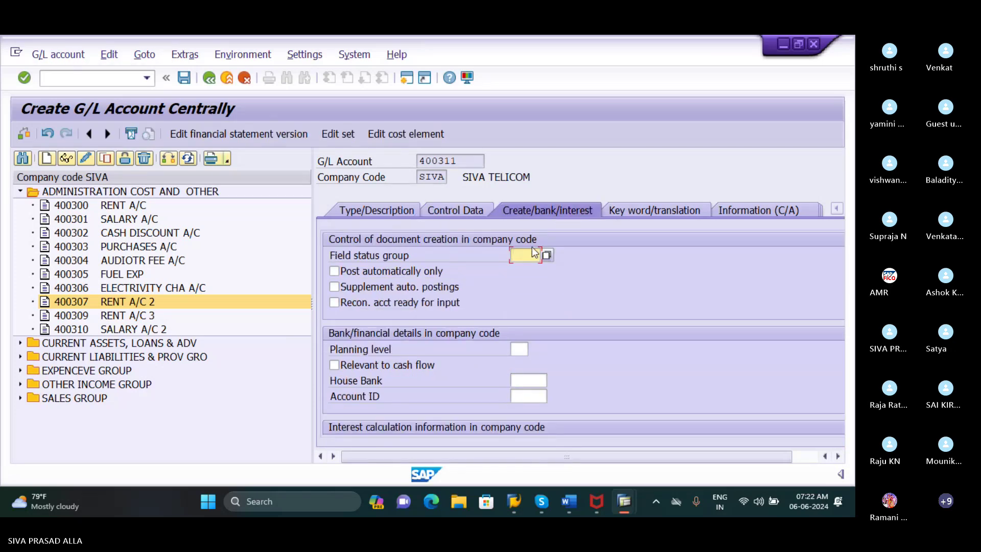
{"action": "type", "text": "G001"}
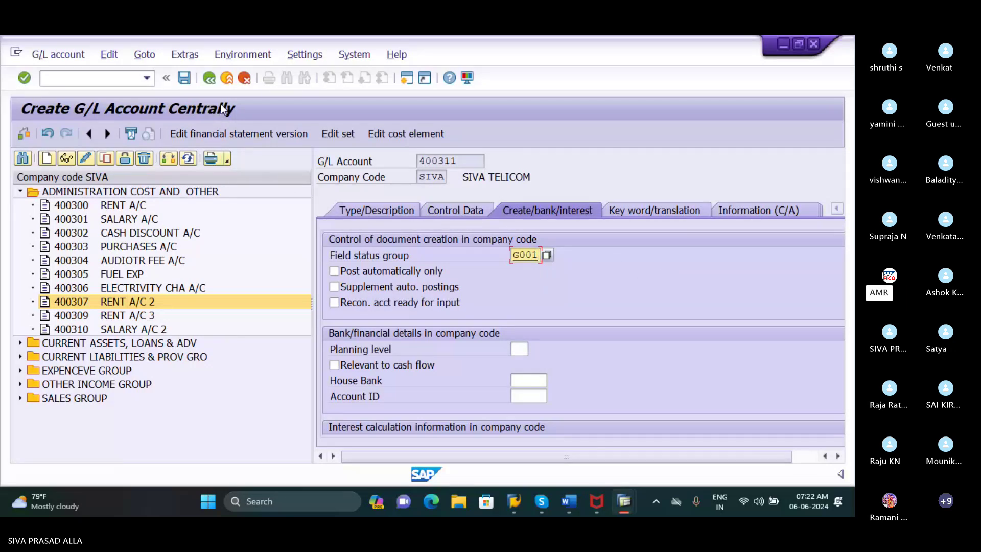
{"action": "left_click", "coordinate": [185, 78]}
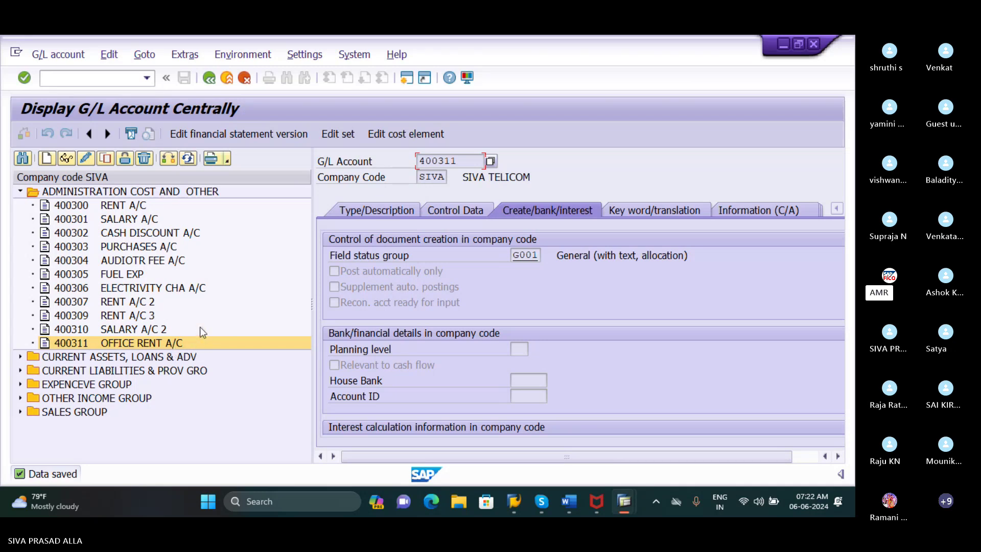
Start creating G/L account 400312 in company code SIVA and assign it to account group ADMINISTRATION COST AND OTHER
{"action": "left_click", "coordinate": [47, 158]}
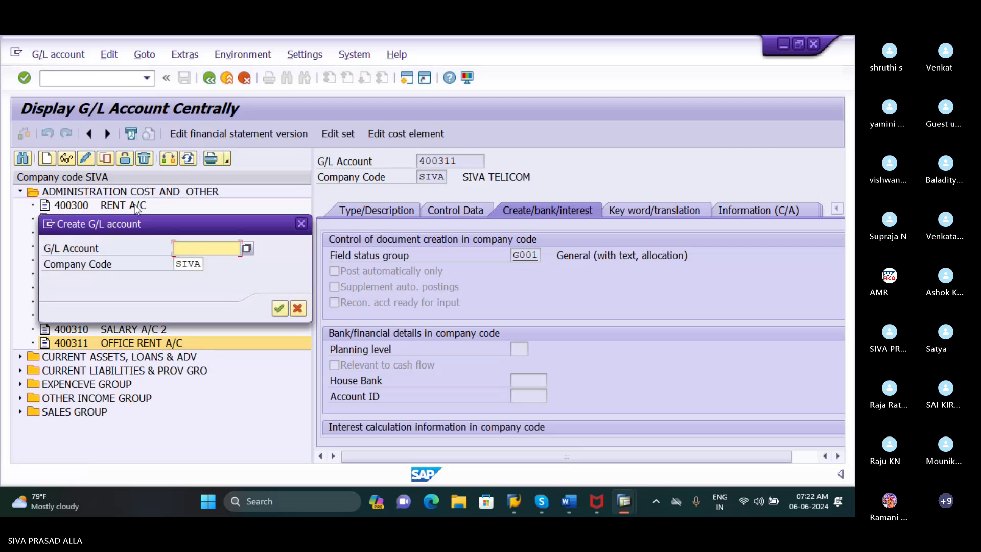
{"action": "type", "text": "4"}
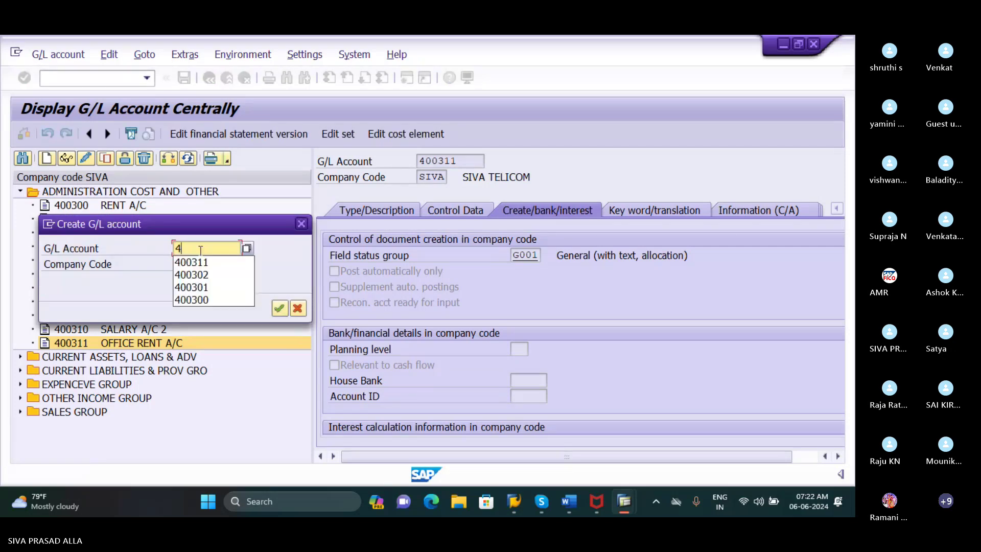
{"action": "type", "text": "00312"}
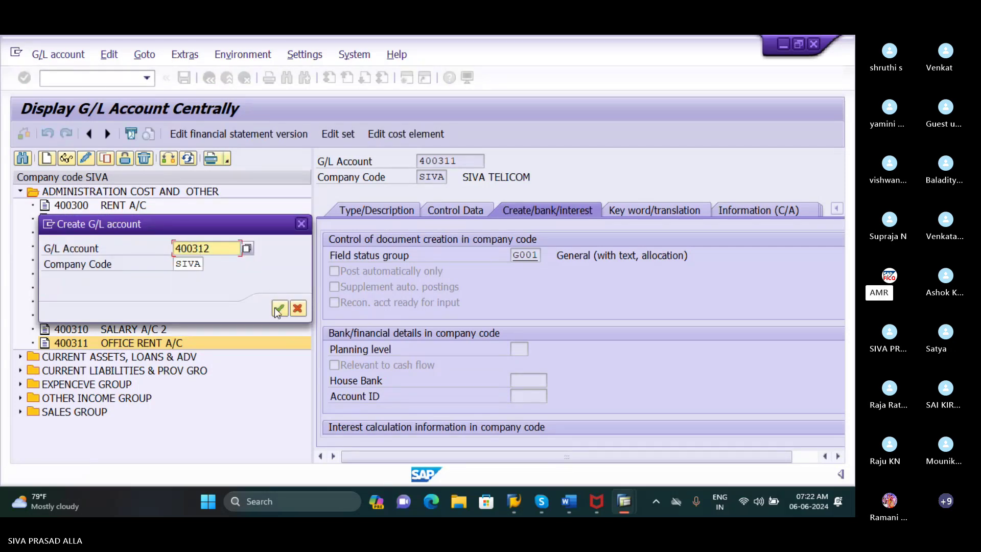
{"action": "left_click", "coordinate": [278, 312]}
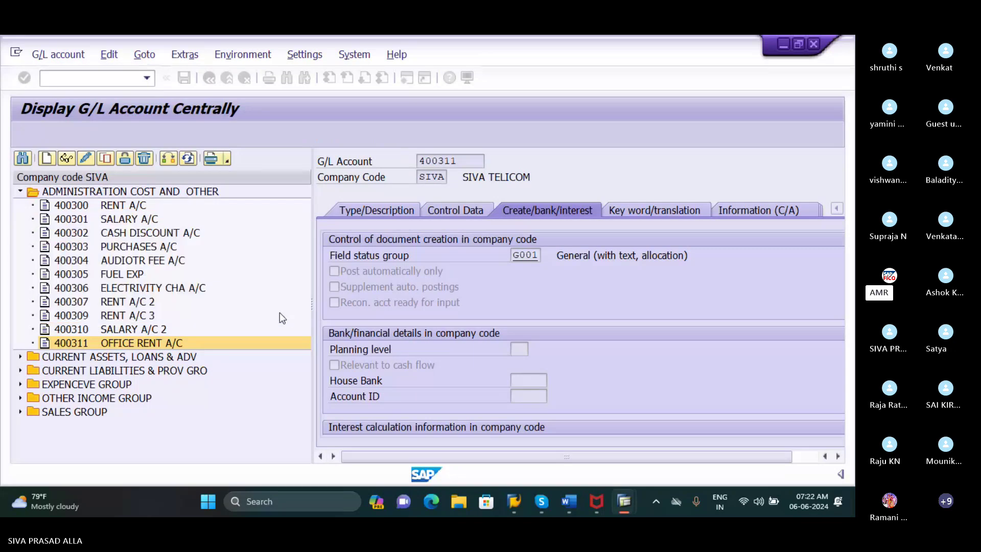
{"action": "left_click", "coordinate": [384, 209]}
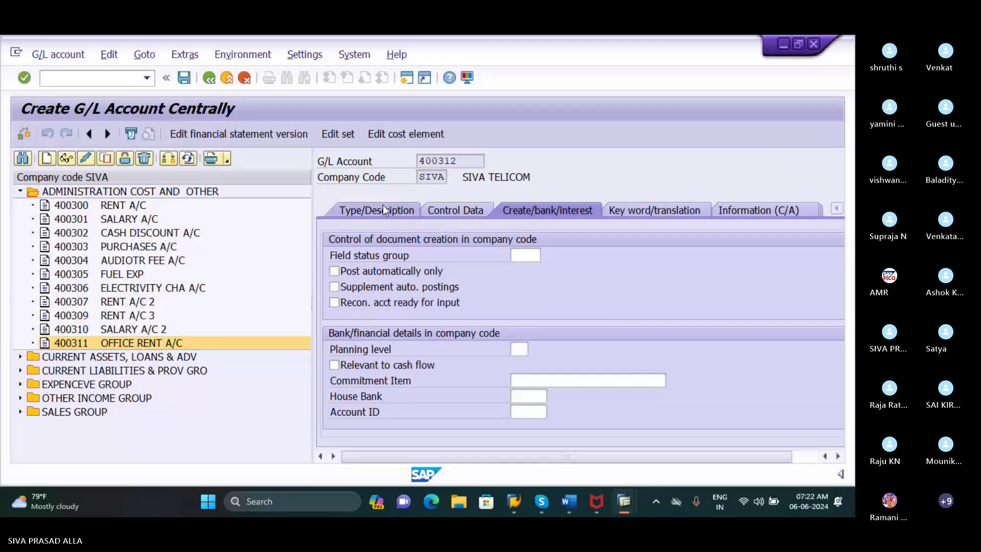
{"action": "left_click", "coordinate": [556, 254]}
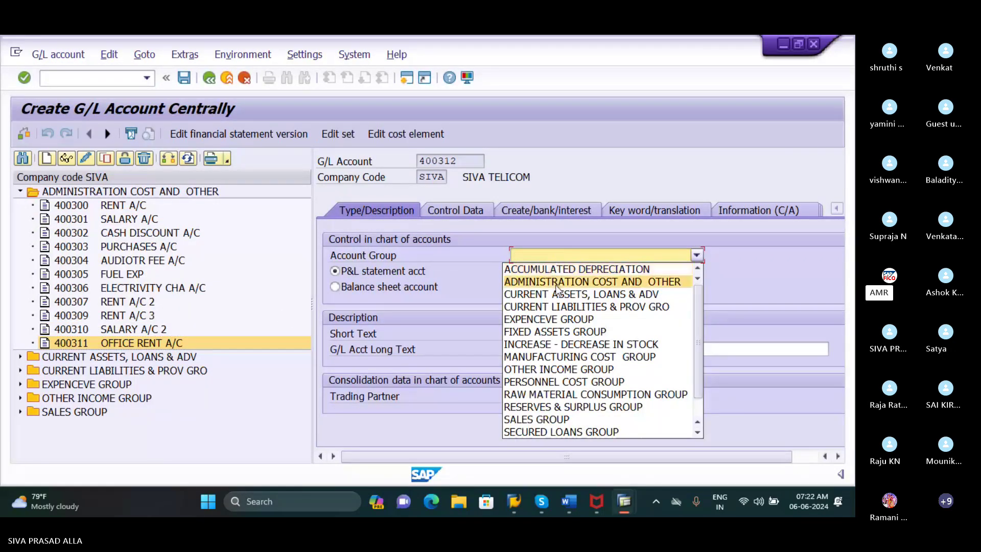
{"action": "left_click", "coordinate": [562, 281]}
{"action": "left_click", "coordinate": [570, 334]}
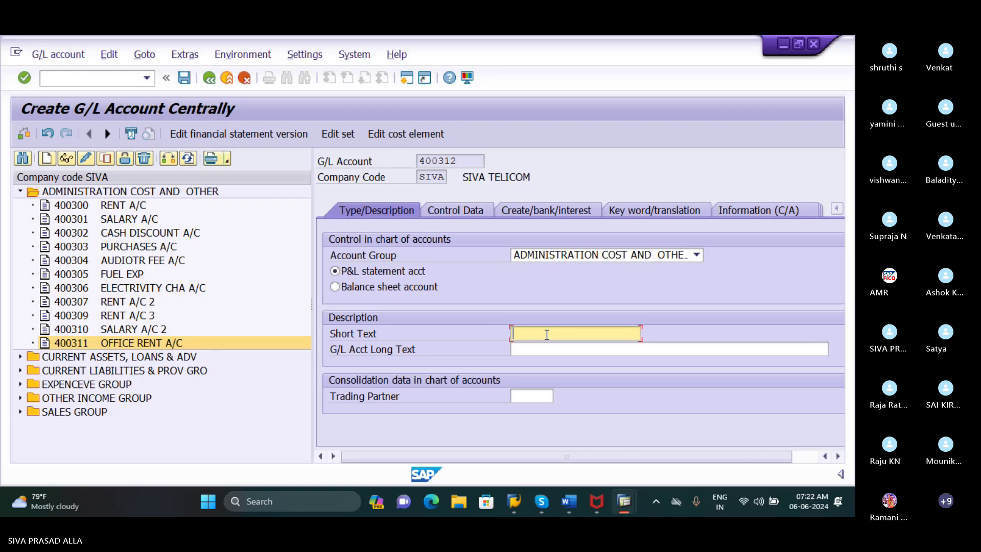
{"action": "type", "text": "OFFIC"}
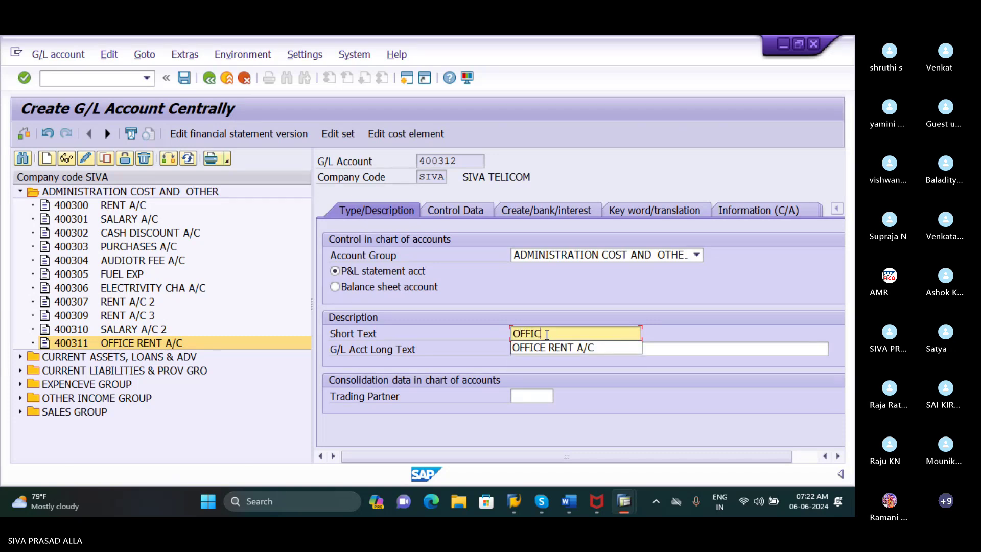
{"action": "type", "text": "E EXP"}
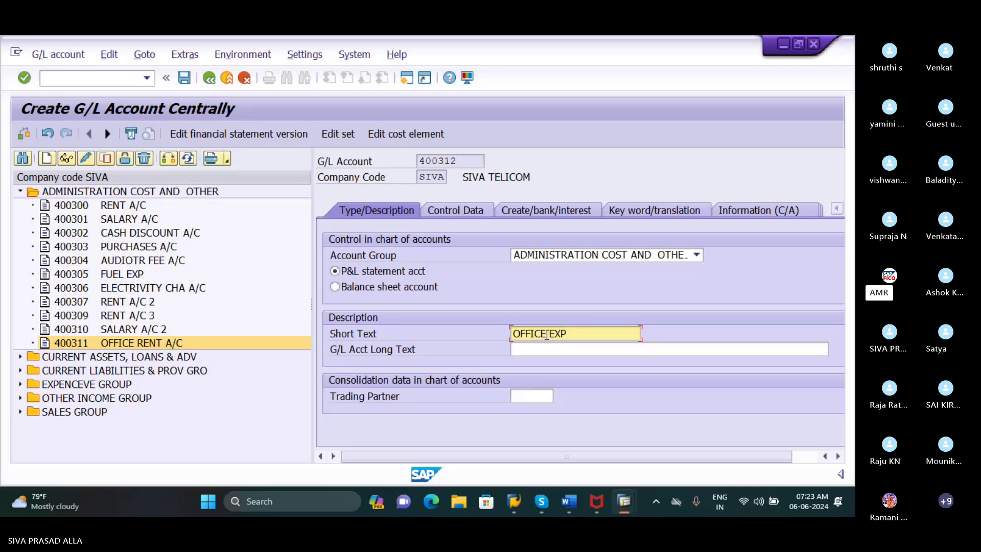
{"action": "key", "text": "BackSpace"}
{"action": "key", "text": "BackSpace"}
{"action": "key", "text": "BackSpace"}
{"action": "key", "text": "BackSpace"}
{"action": "key", "text": "BackSpace"}
{"action": "key", "text": "BackSpace"}
{"action": "key", "text": "BackSpace"}
{"action": "key", "text": "BackSpace"}
{"action": "key", "text": "BackSpace"}
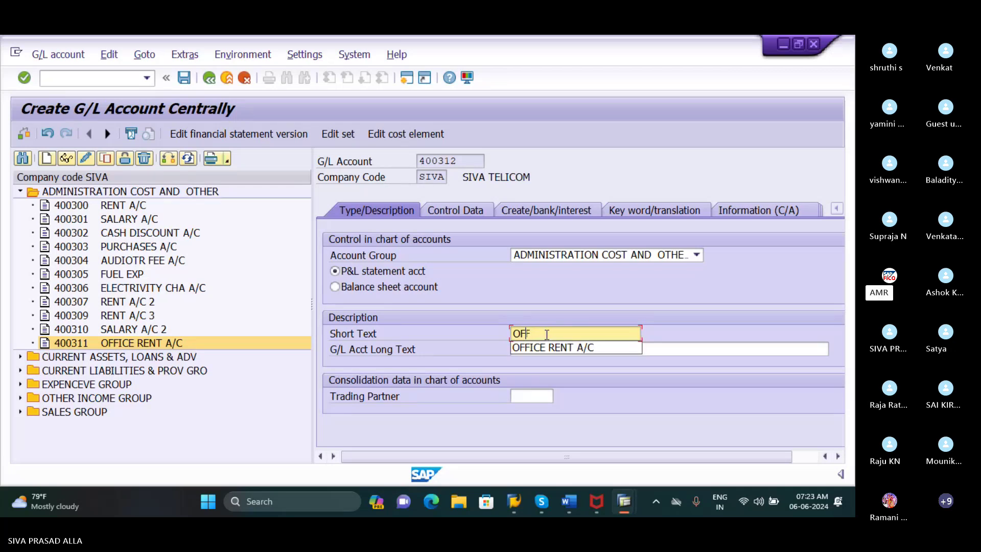
{"action": "key", "text": "BackSpace"}
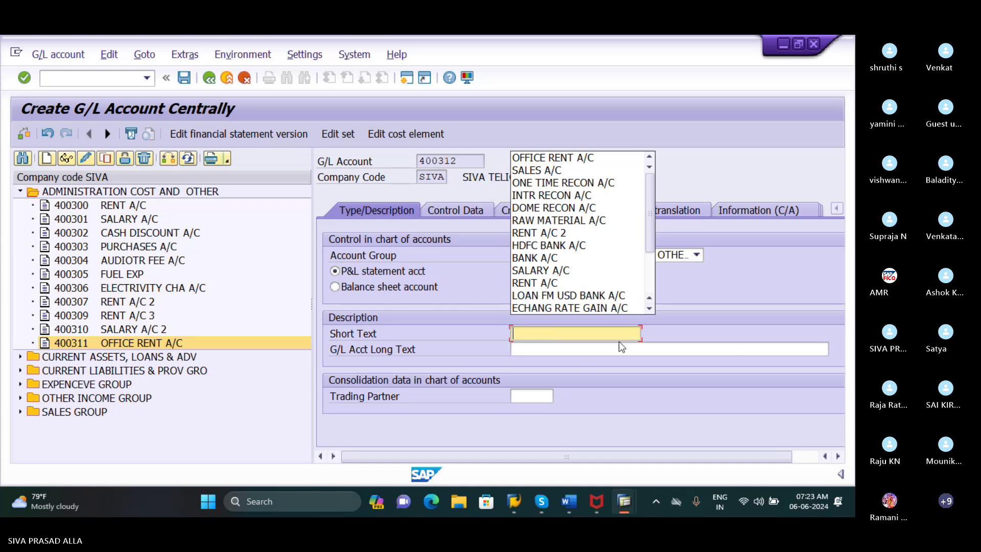
Switch to the Word document 06.06.24 to read the GL creation notes, and return to the SAP account creation window
{"action": "mouse_move", "coordinate": [624, 504]}
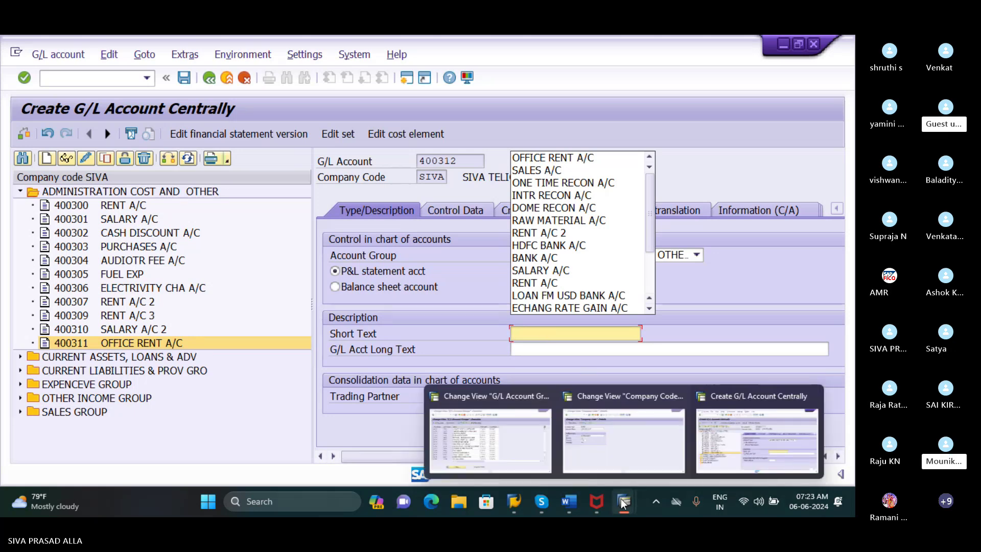
{"action": "left_click", "coordinate": [568, 502]}
{"action": "scroll", "coordinate": [623, 376], "scroll_direction": "down", "scroll_amount": 10}
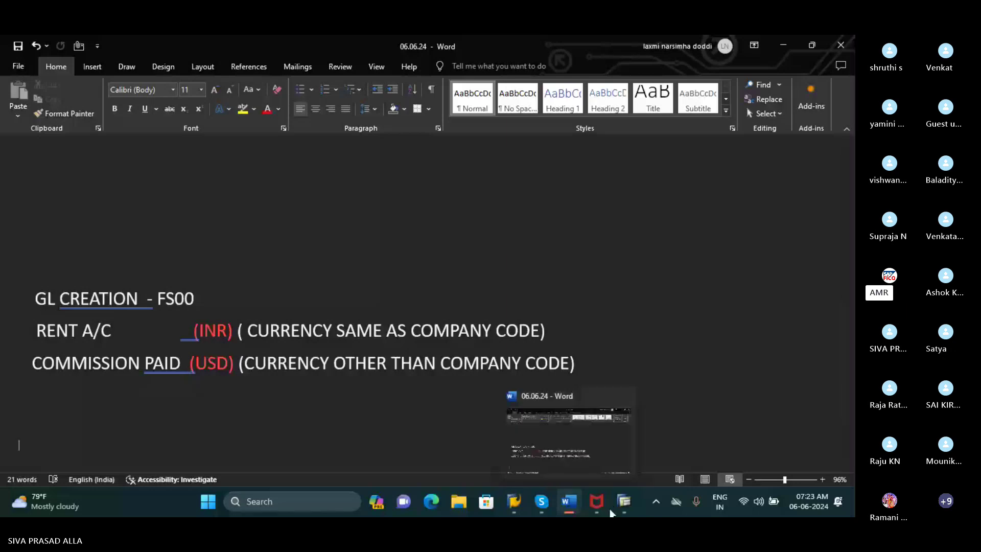
{"action": "mouse_move", "coordinate": [624, 506]}
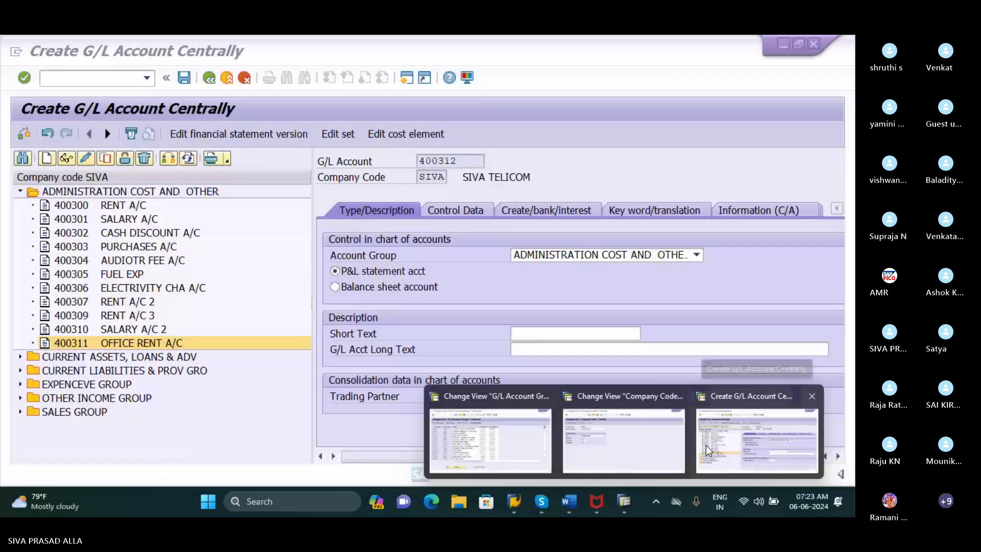
{"action": "left_click", "coordinate": [706, 445]}
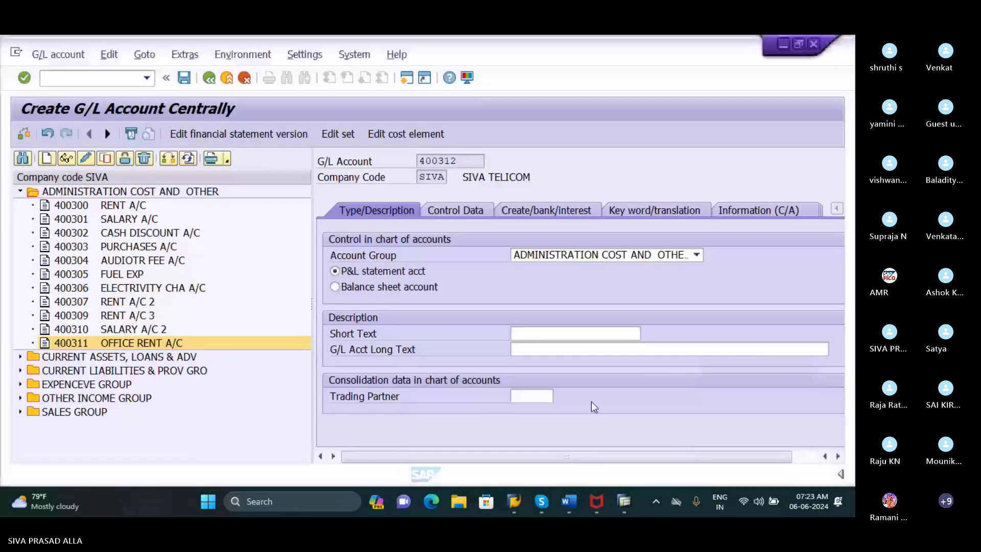
Describe account 400312 with short text COMMISSION PAID A/C and G/L account long text COMMISSION PAID ACCOUNT
{"action": "left_click", "coordinate": [541, 333]}
{"action": "type", "text": "CO"}
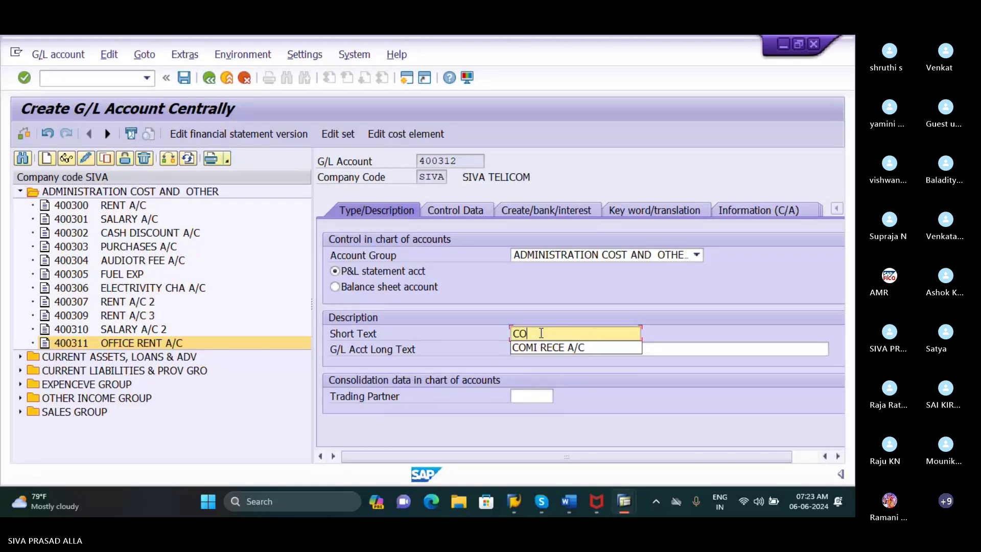
{"action": "type", "text": "MM"}
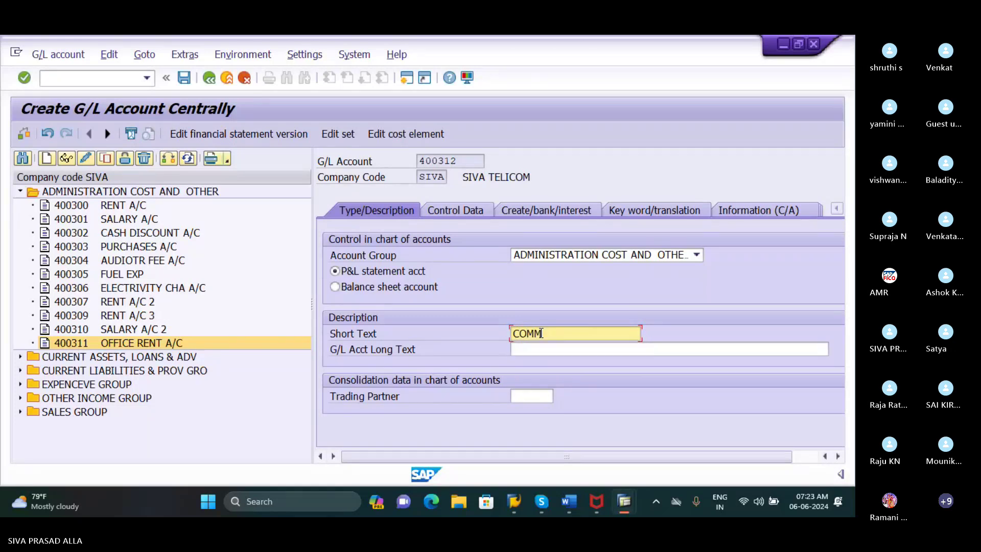
{"action": "type", "text": "ISSION PAID A/C"}
{"action": "key", "text": "Tab"}
{"action": "type", "text": "C"}
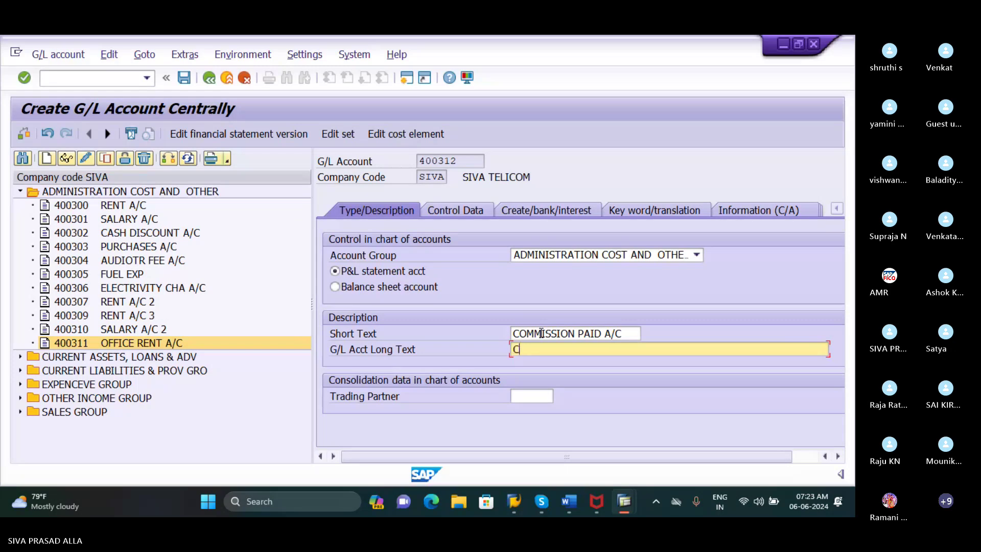
{"action": "type", "text": "OMMISSION PAI"}
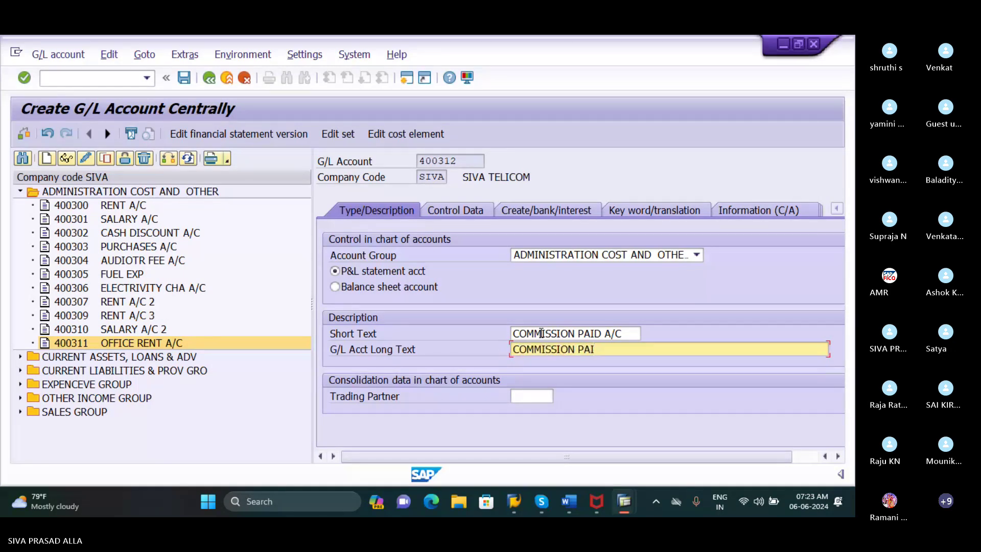
{"action": "type", "text": "D ACCOUNT"}
Set the account currency of account 400312 to USD in its control data
{"action": "left_click", "coordinate": [471, 210]}
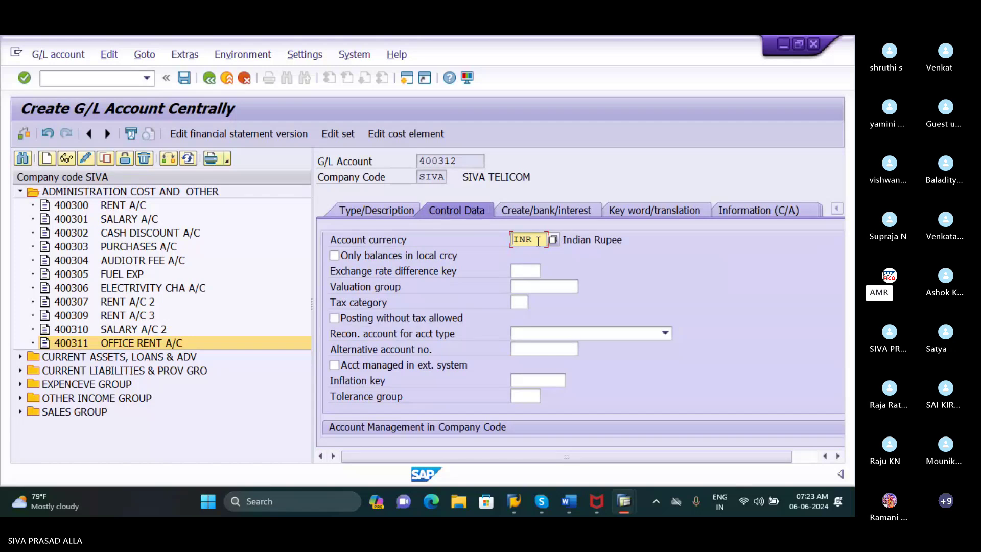
{"action": "left_click_drag", "start_coordinate": [537, 239], "coordinate": [511, 240]}
{"action": "type", "text": "USD"}
{"action": "scroll", "coordinate": [547, 294], "scroll_direction": "down", "scroll_amount": 1}
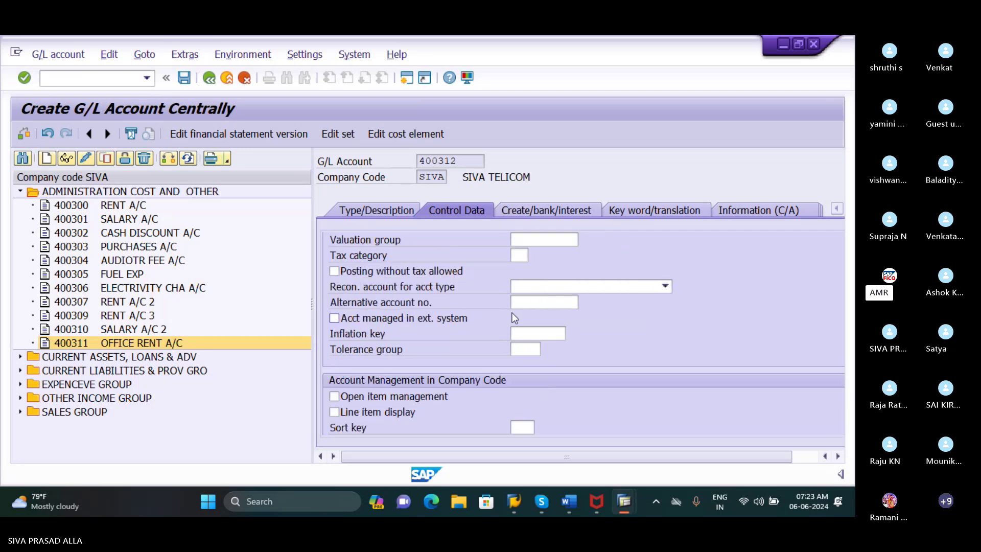
{"action": "scroll", "coordinate": [512, 313], "scroll_direction": "up", "scroll_amount": 1}
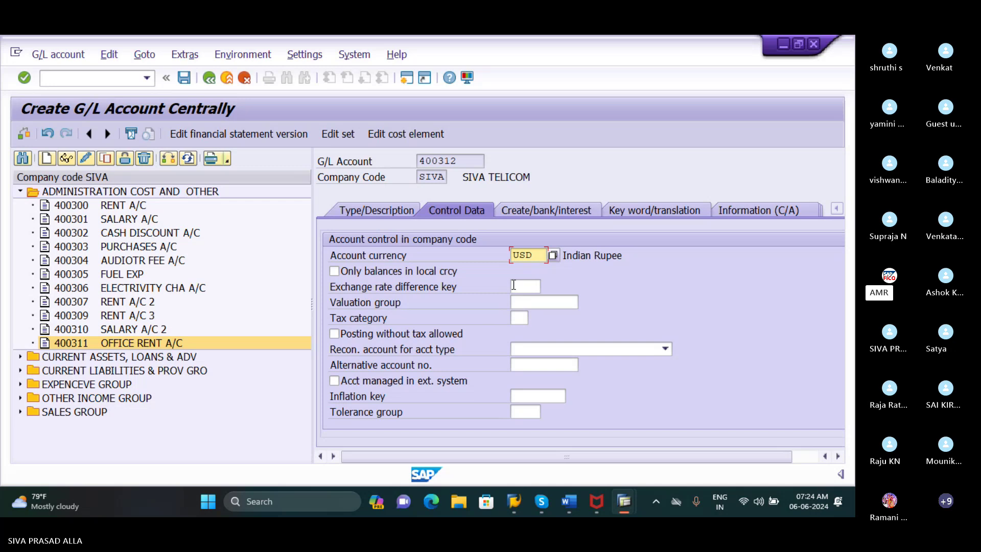
{"action": "scroll", "coordinate": [551, 335], "scroll_direction": "down", "scroll_amount": 3}
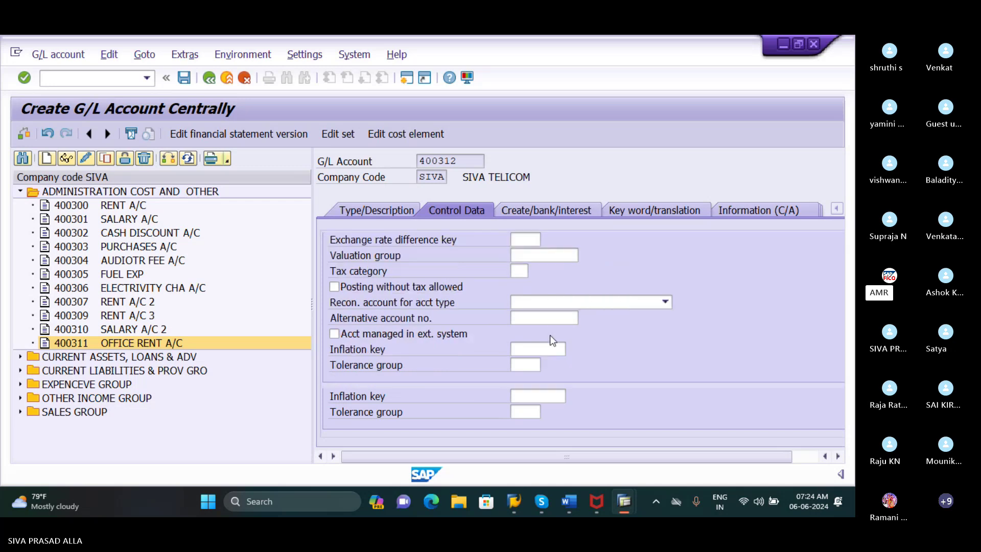
Turn on line item display for account 400312 and set its sort key to 001
{"action": "scroll", "coordinate": [471, 406], "scroll_direction": "down", "scroll_amount": 3}
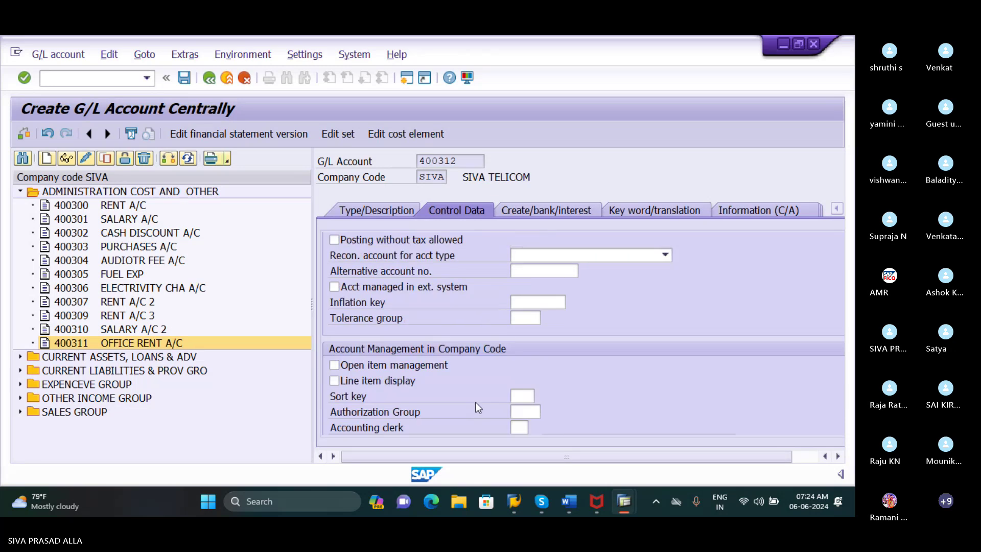
{"action": "left_click", "coordinate": [334, 381]}
{"action": "left_click", "coordinate": [522, 397]}
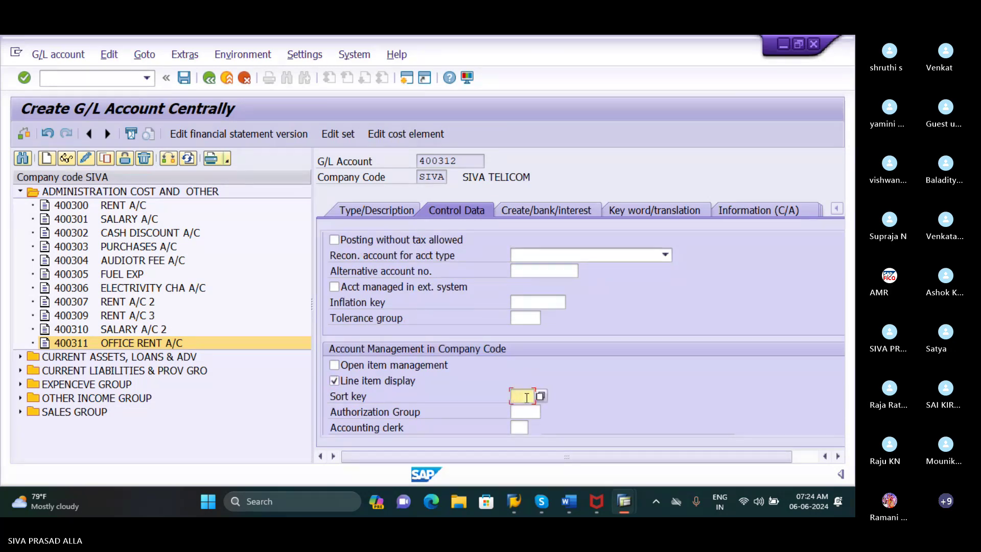
{"action": "type", "text": "001"}
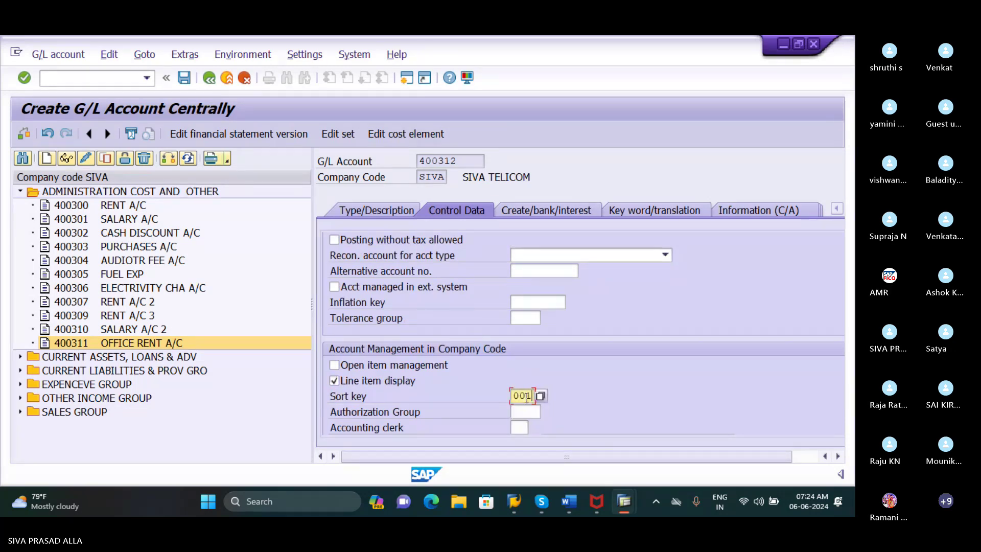
Assign field status group G001 to account 400312 and save the account
{"action": "left_click", "coordinate": [563, 212]}
{"action": "type", "text": "g"}
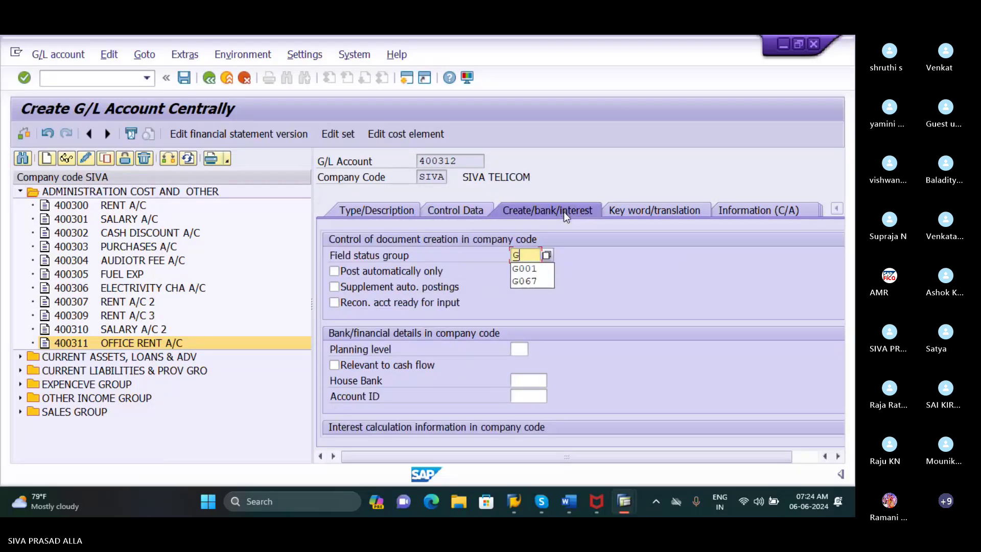
{"action": "left_click", "coordinate": [534, 269]}
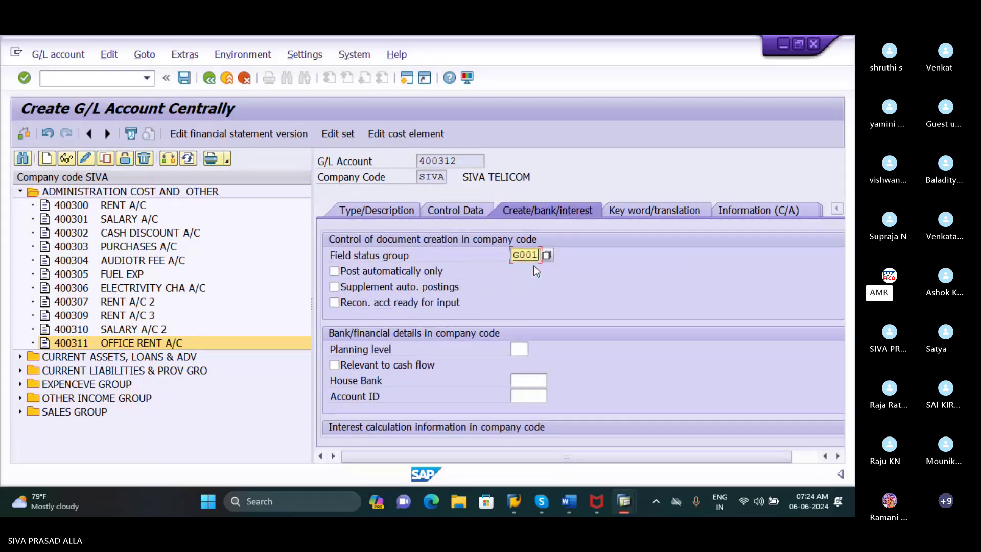
{"action": "left_click", "coordinate": [187, 82]}
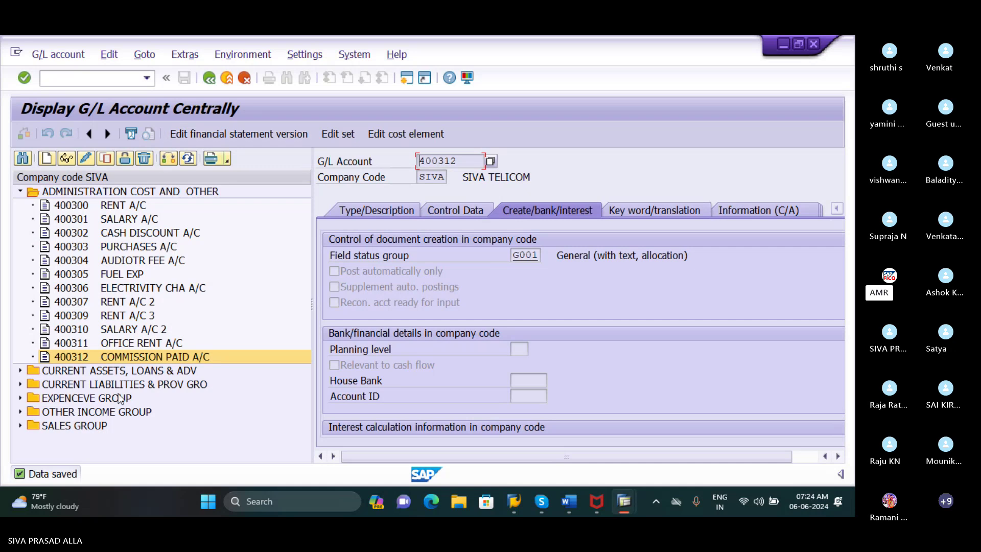
{"action": "left_click", "coordinate": [122, 479]}
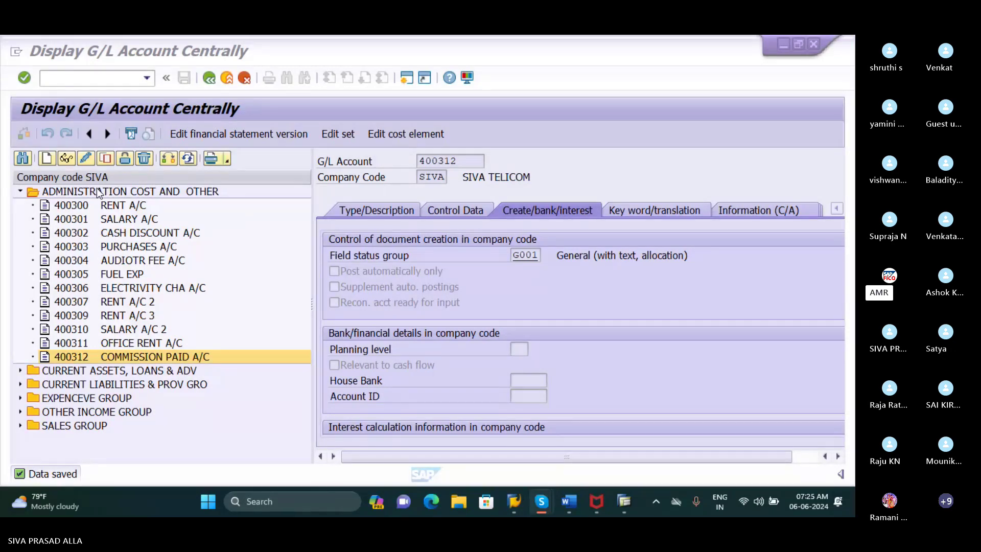
Leave the account display with /N and open FB50 - Enter G/L Account Document from the General Ledger document entry folder
{"action": "left_click", "coordinate": [120, 81]}
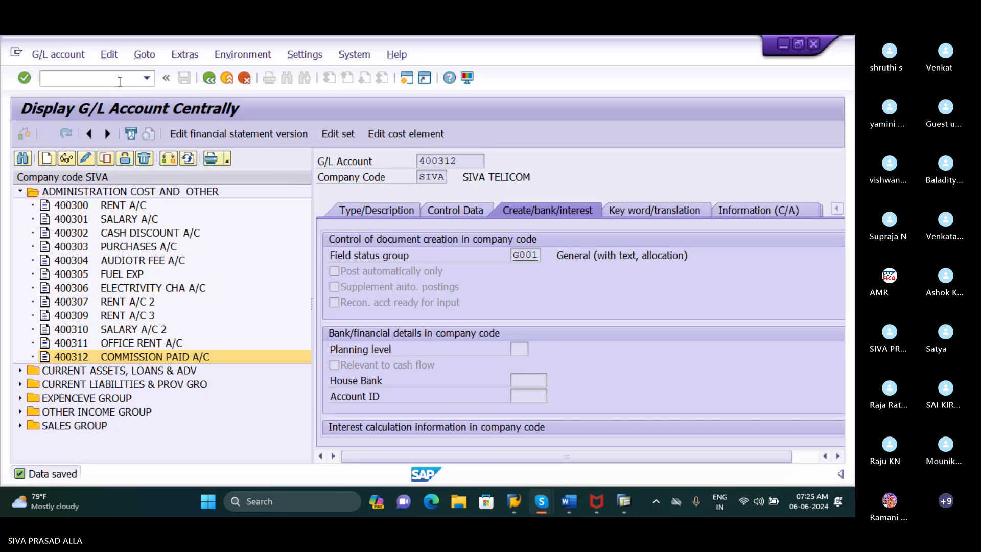
{"action": "type", "text": "/N"}
{"action": "key", "text": "Return"}
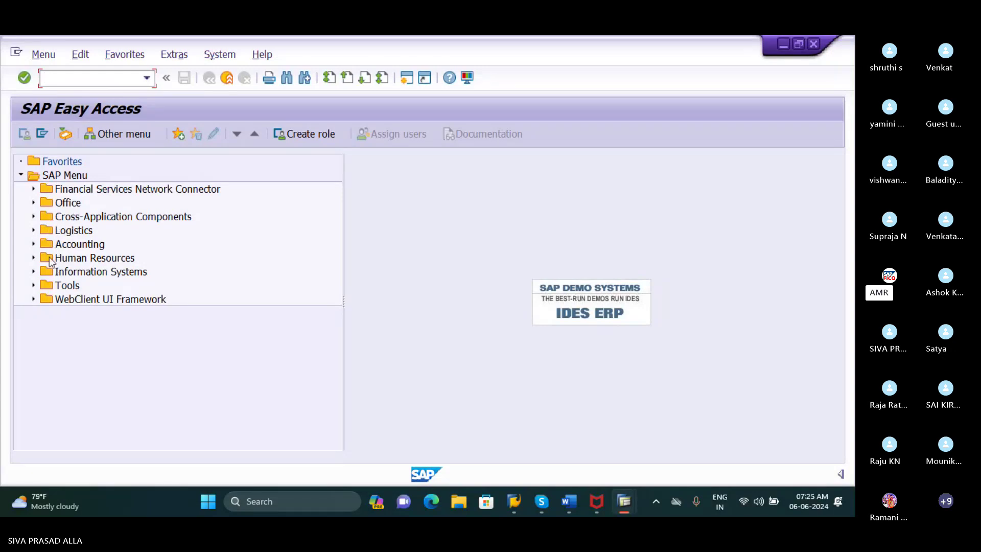
{"action": "left_click", "coordinate": [33, 244]}
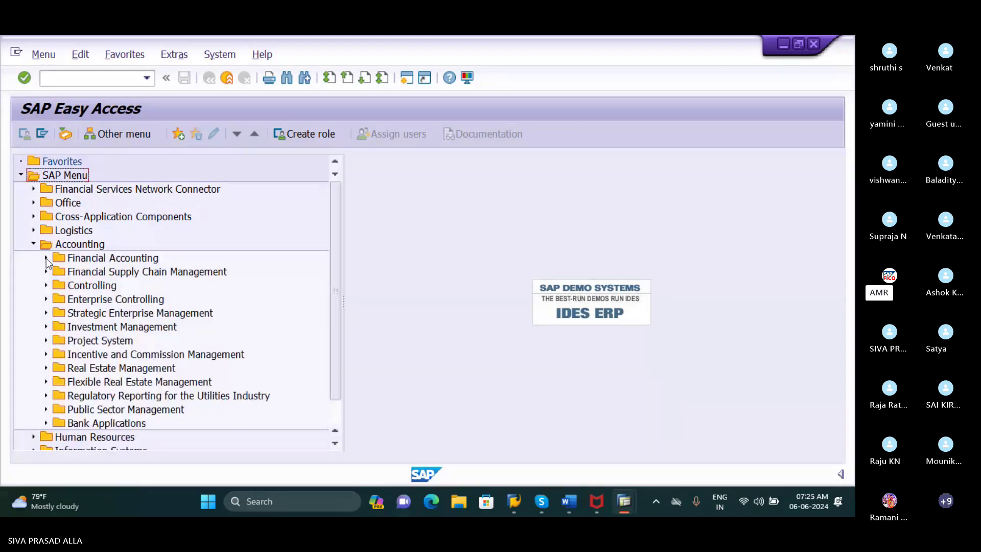
{"action": "left_click", "coordinate": [46, 258]}
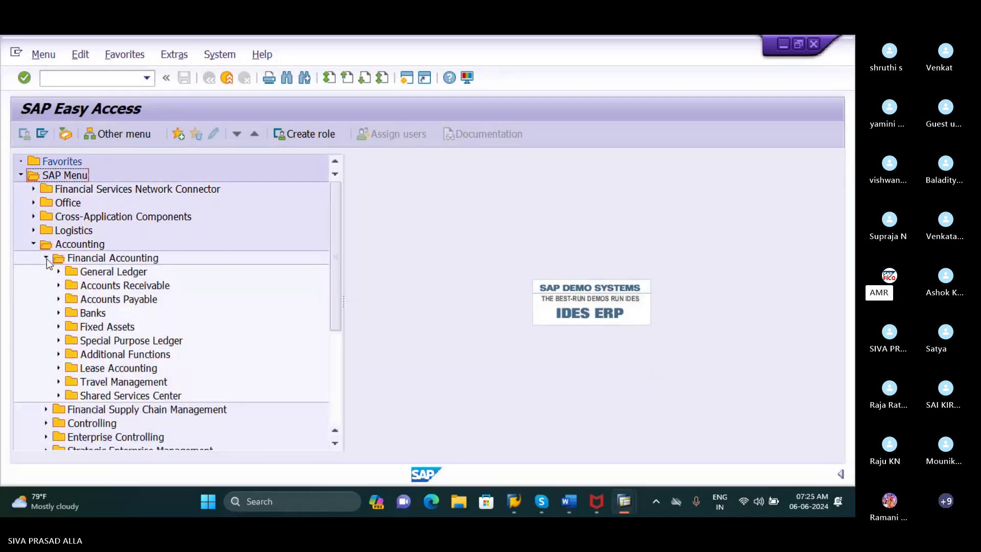
{"action": "left_click", "coordinate": [58, 272]}
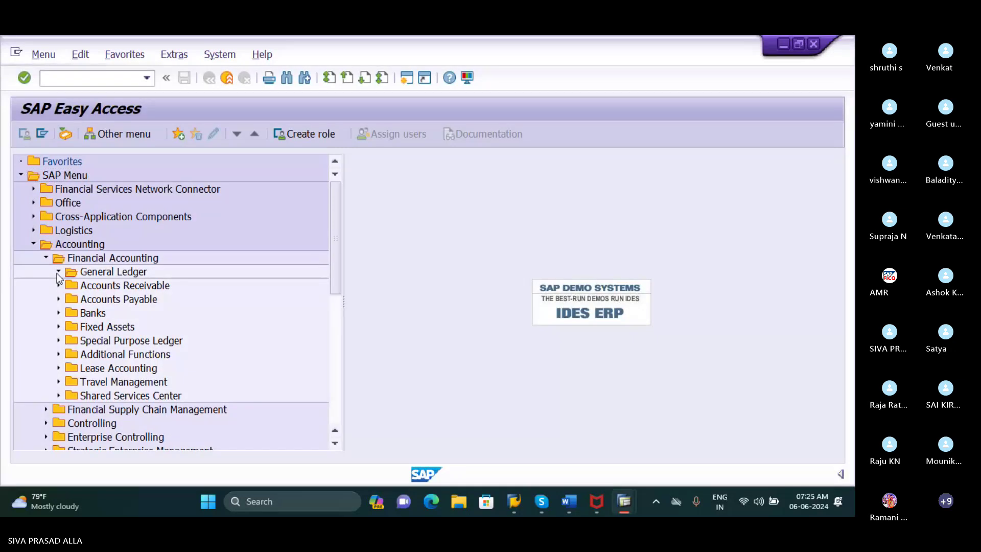
{"action": "left_click", "coordinate": [71, 287]}
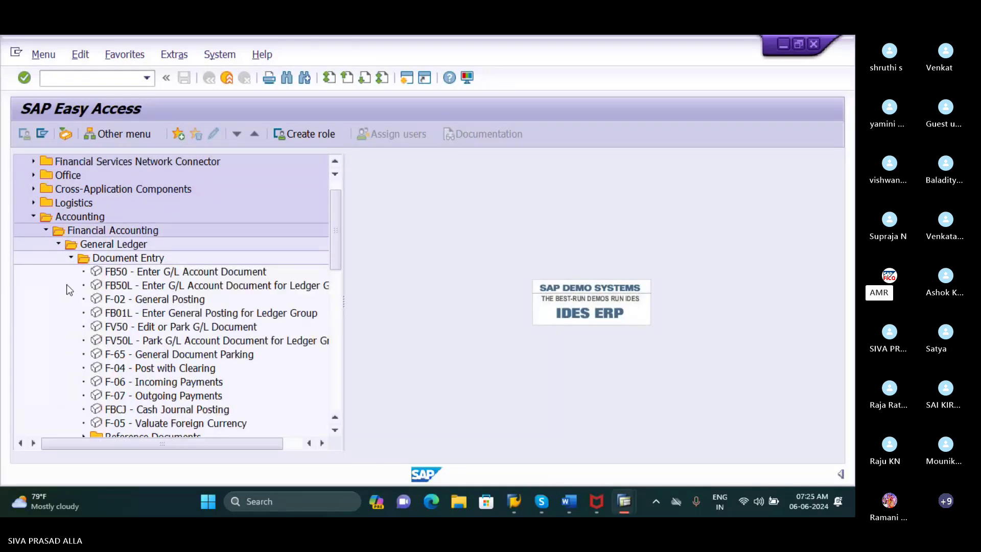
{"action": "double_click", "coordinate": [125, 273]}
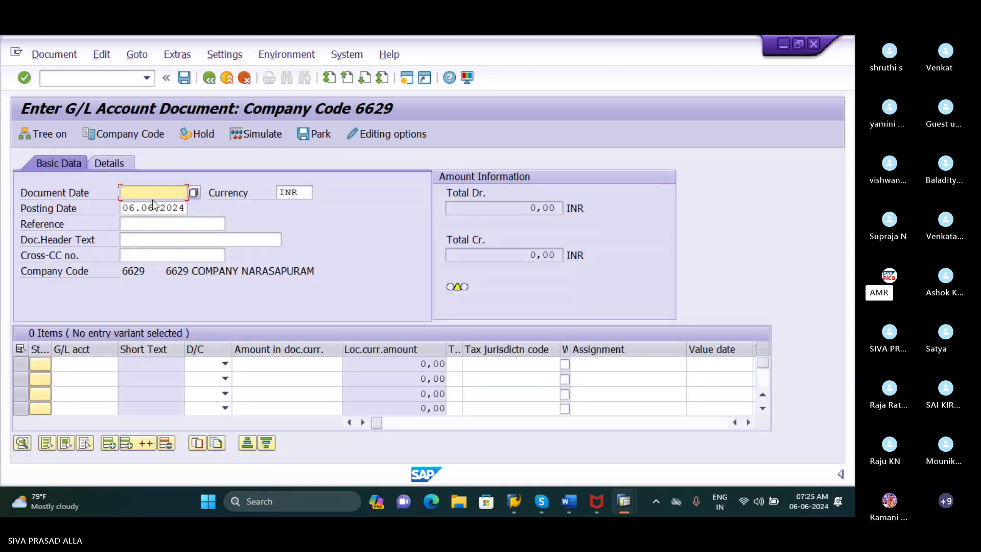
{"action": "type", "text": "06.06.2024"}
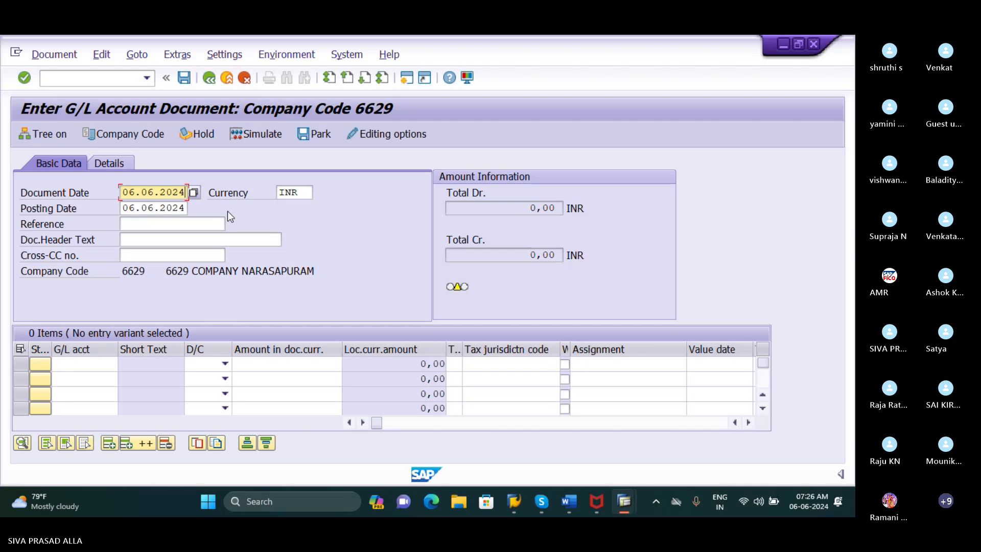
{"action": "key", "text": "Tab"}
{"action": "key", "text": "Tab"}
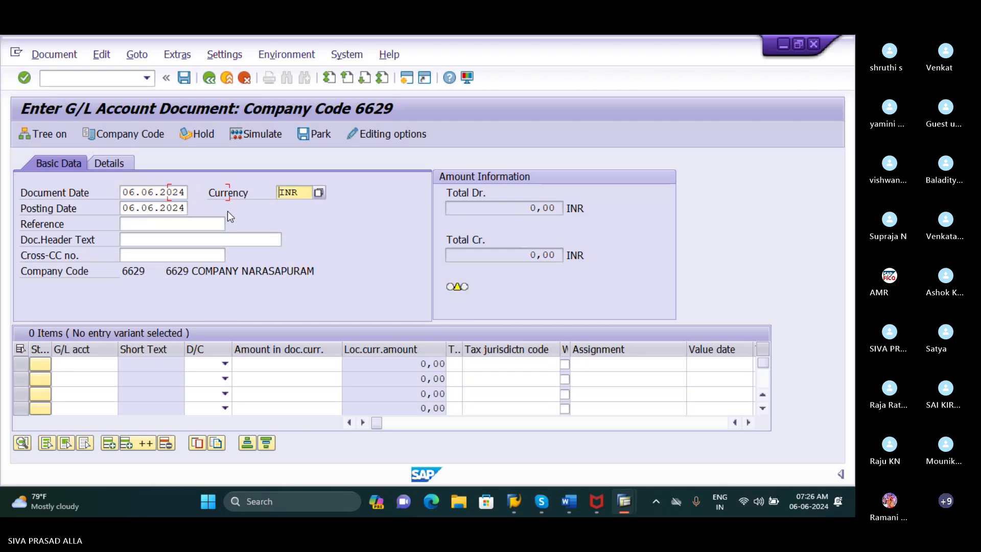
{"action": "key", "text": "Tab"}
{"action": "key", "text": "Tab"}
{"action": "key", "text": "Tab"}
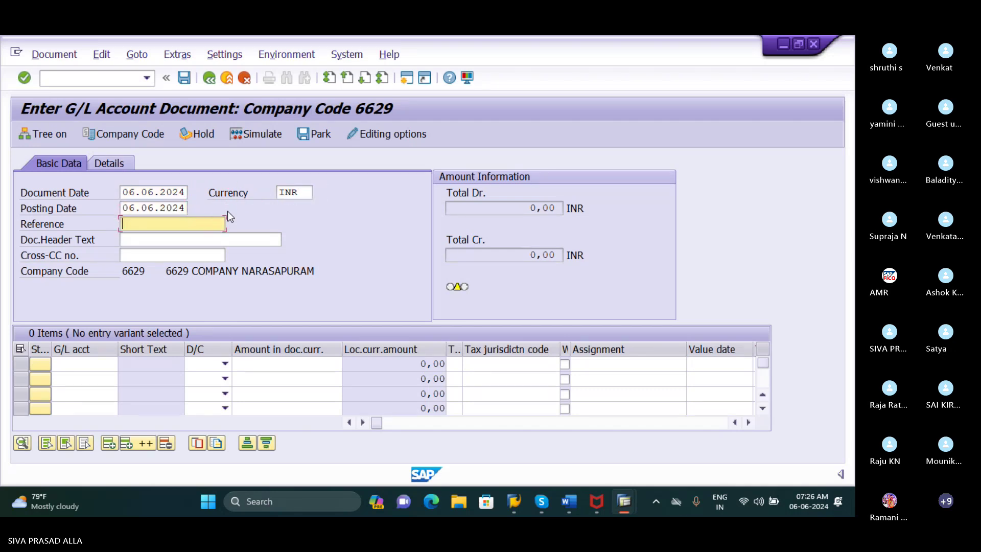
{"action": "key", "text": "Tab"}
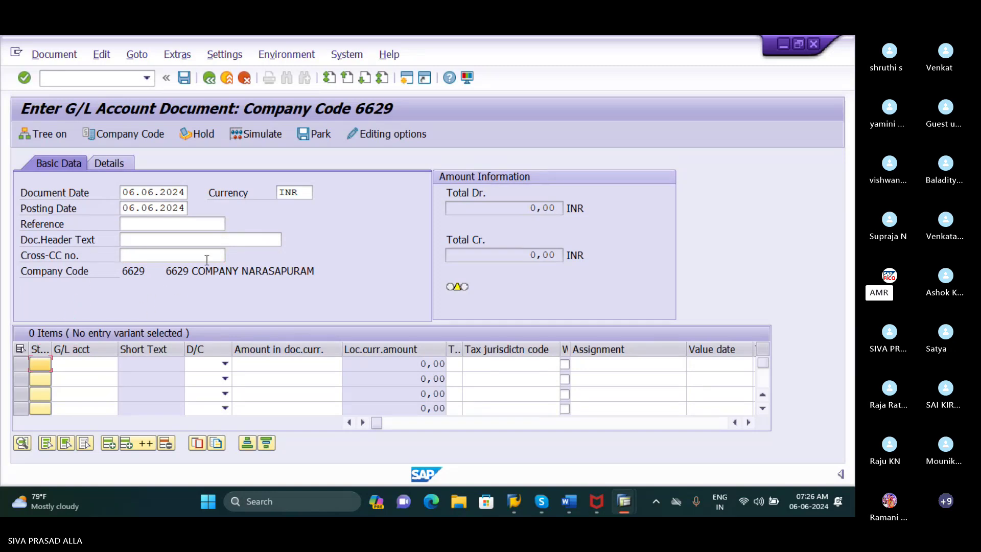
{"action": "left_click", "coordinate": [96, 362]}
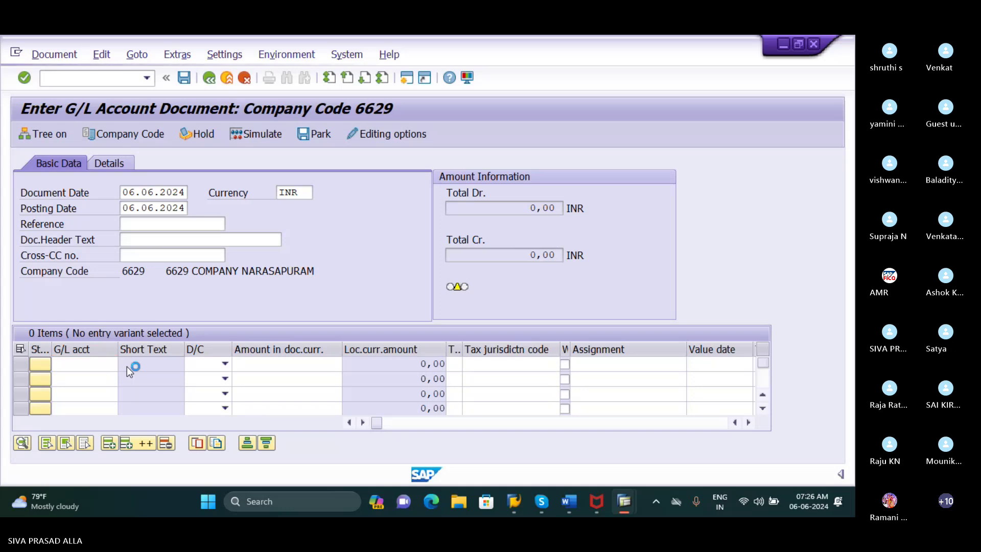
{"action": "key", "text": "Return"}
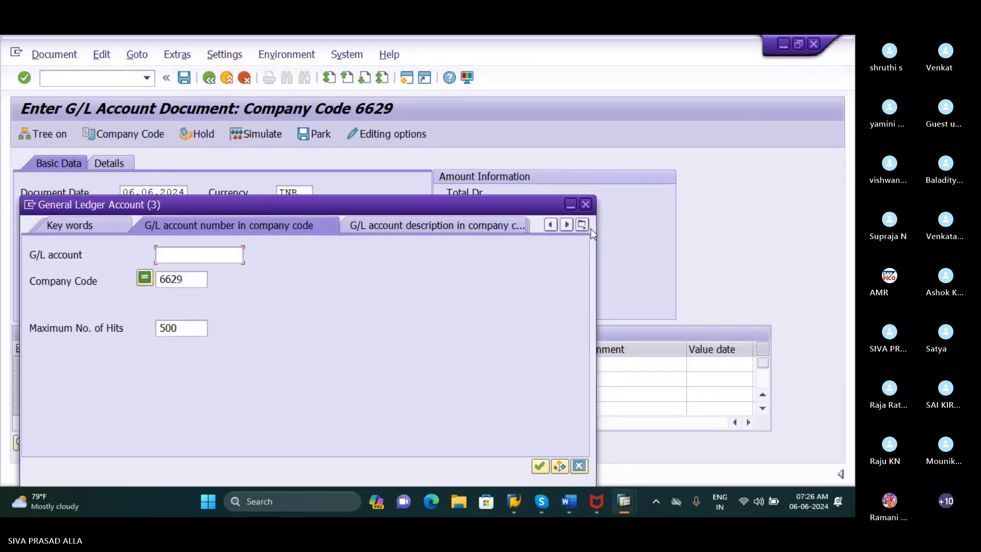
{"action": "left_click", "coordinate": [586, 205]}
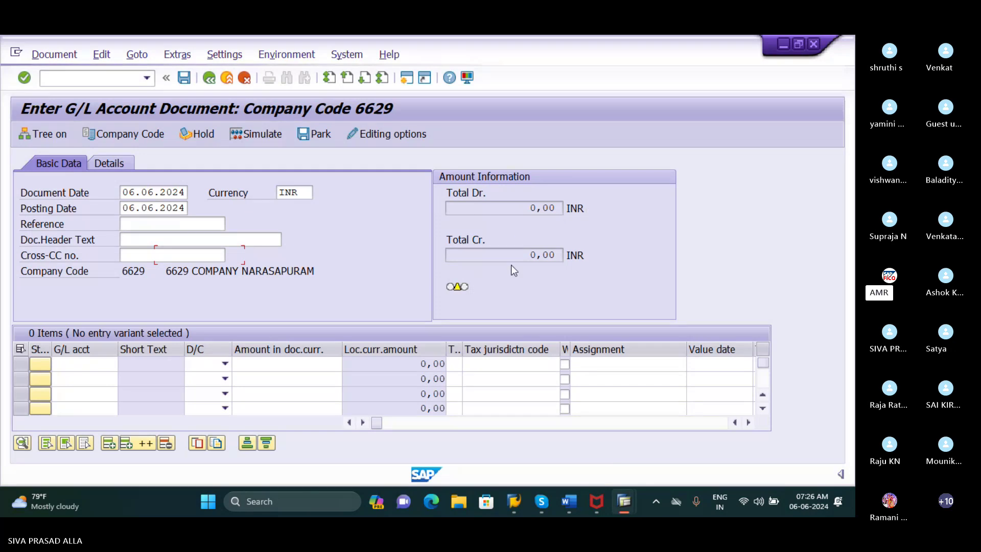
Switch the document entry to company code SIVA and set the document date to 06.06.2024
{"action": "left_click", "coordinate": [121, 134]}
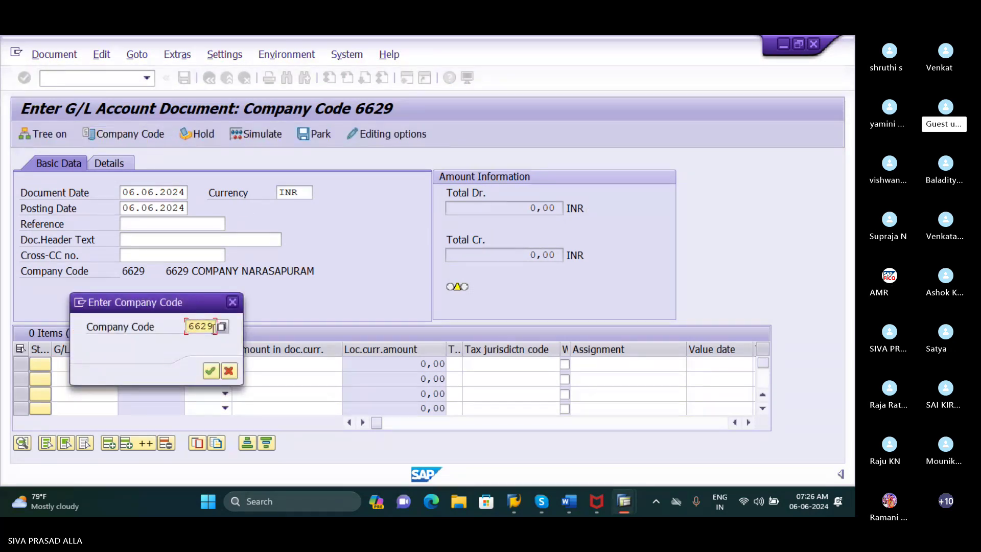
{"action": "left_click_drag", "start_coordinate": [214, 326], "coordinate": [188, 326]}
{"action": "type", "text": "SIVA"}
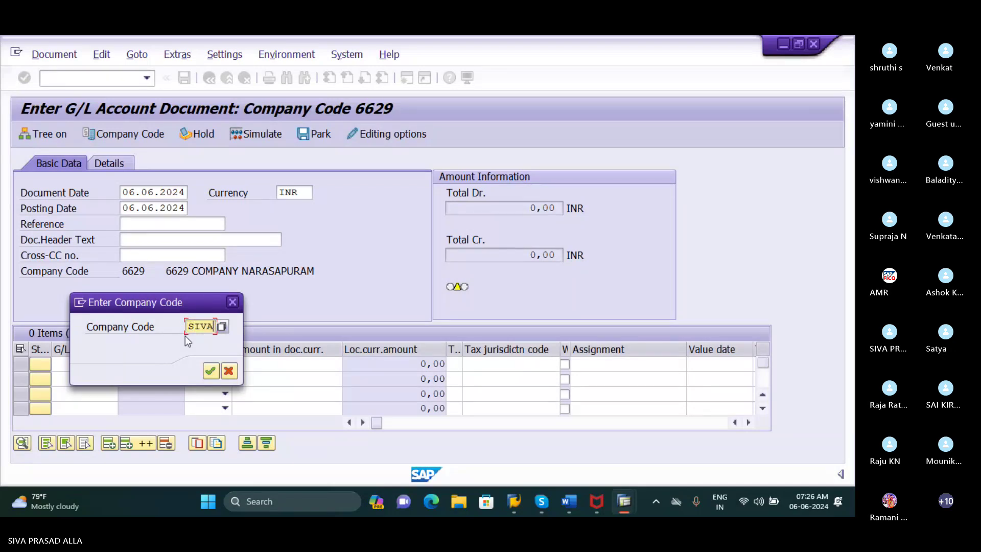
{"action": "left_click", "coordinate": [211, 372]}
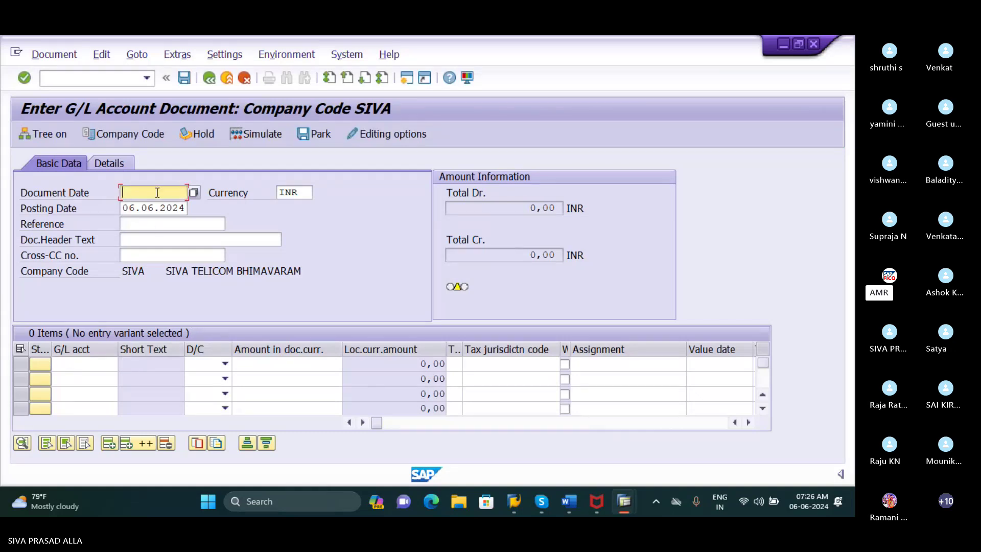
{"action": "type", "text": "06.06.2024"}
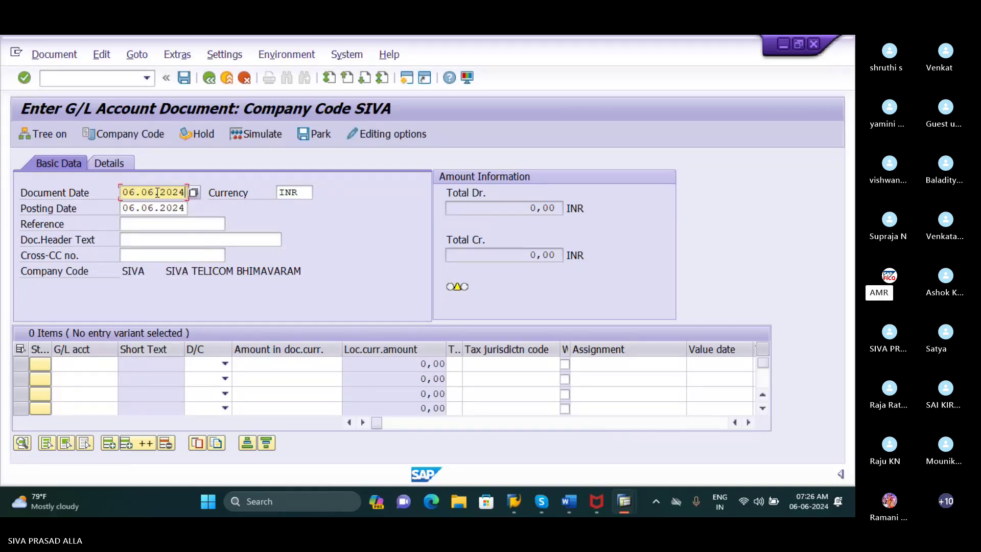
Look up company code SIVA's G/L accounts and choose OFFICE RENT ACCOUNT 400311 for the first line item
{"action": "left_click", "coordinate": [84, 368]}
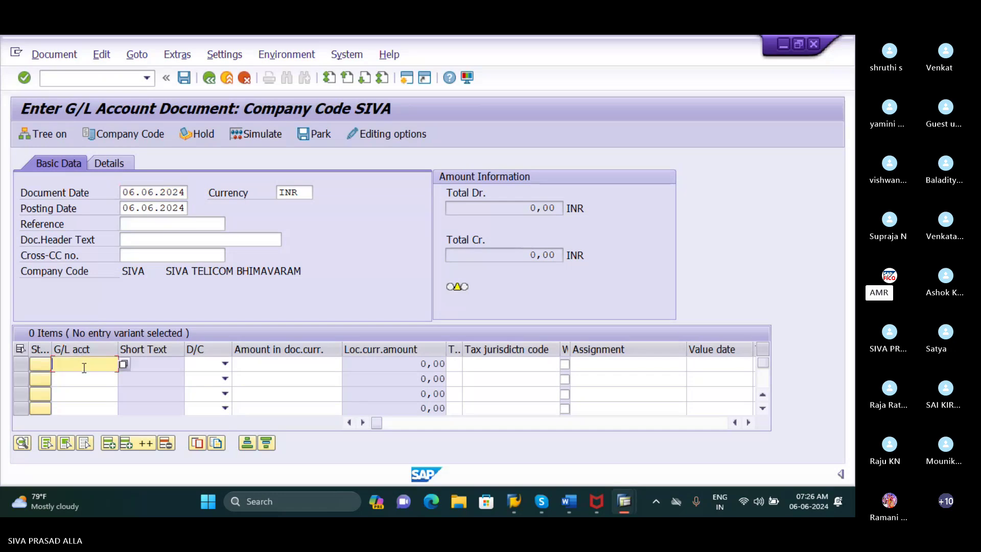
{"action": "left_click", "coordinate": [124, 365]}
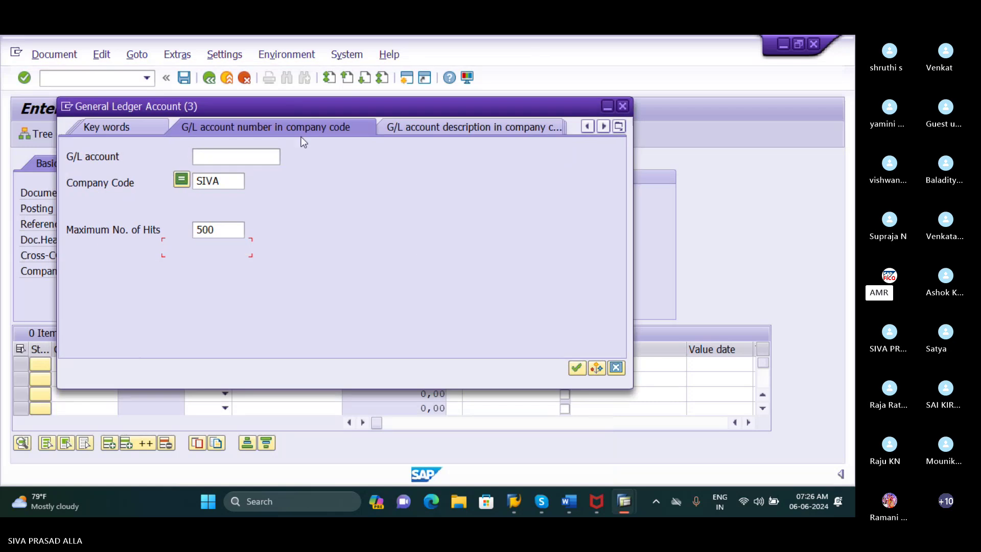
{"action": "left_click", "coordinate": [576, 368]}
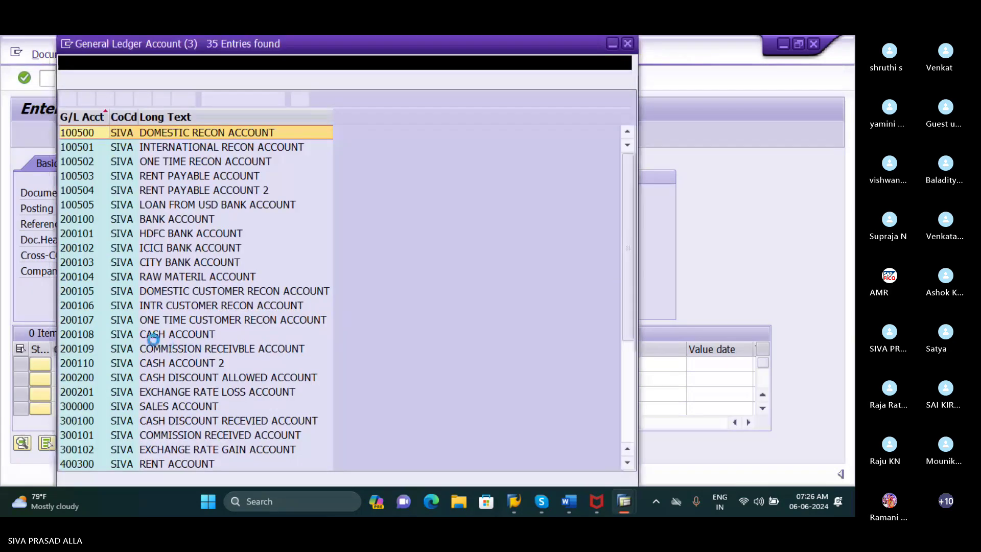
{"action": "scroll", "coordinate": [142, 352], "scroll_direction": "down", "scroll_amount": 5}
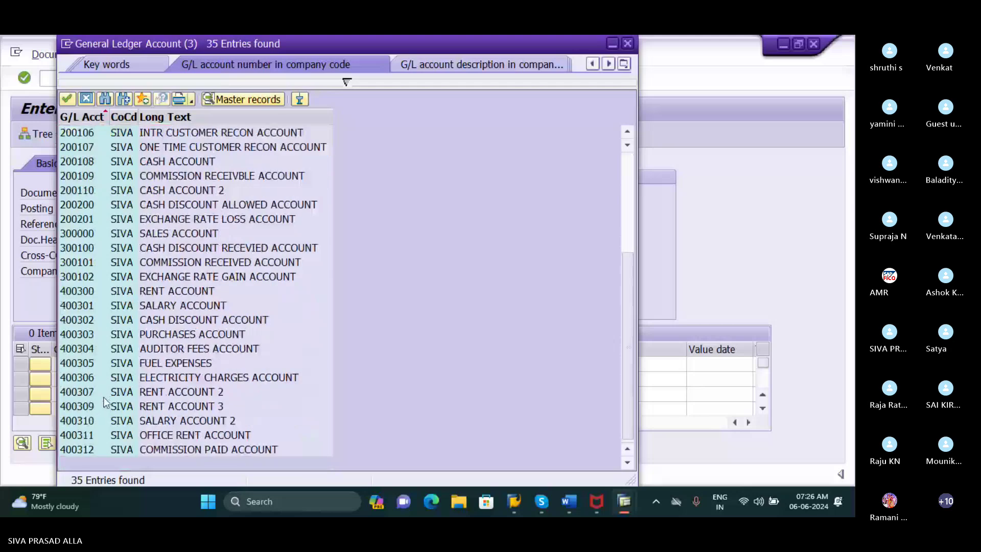
{"action": "left_click", "coordinate": [93, 433]}
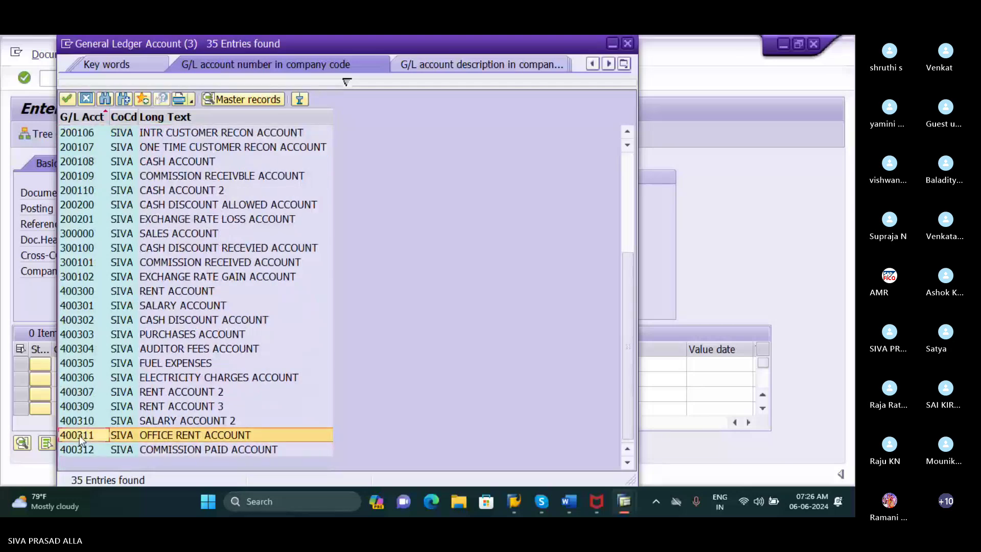
{"action": "left_click", "coordinate": [67, 99]}
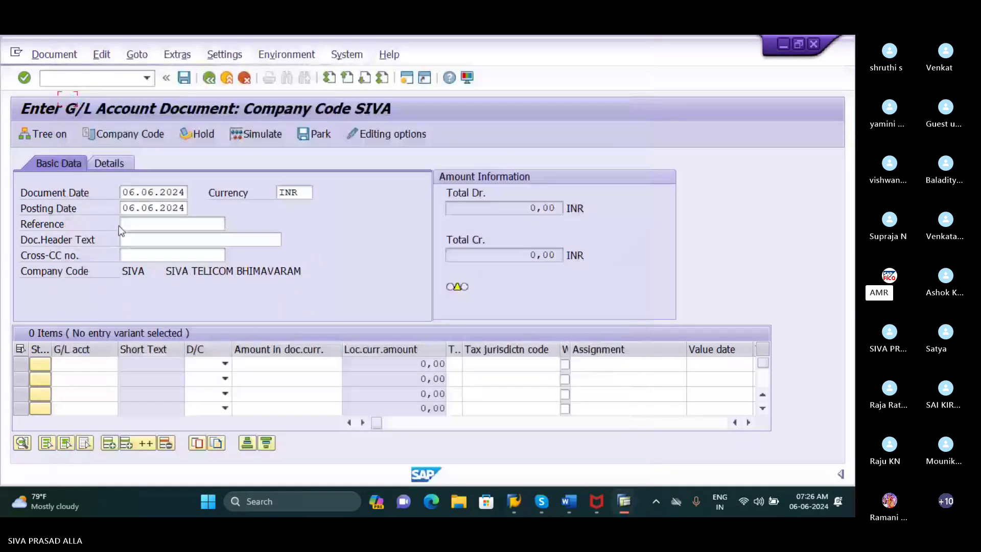
Make the office rent line item a debit with an amount of 12000
{"action": "left_click", "coordinate": [222, 369]}
{"action": "key", "text": "d"}
{"action": "key", "text": "Tab"}
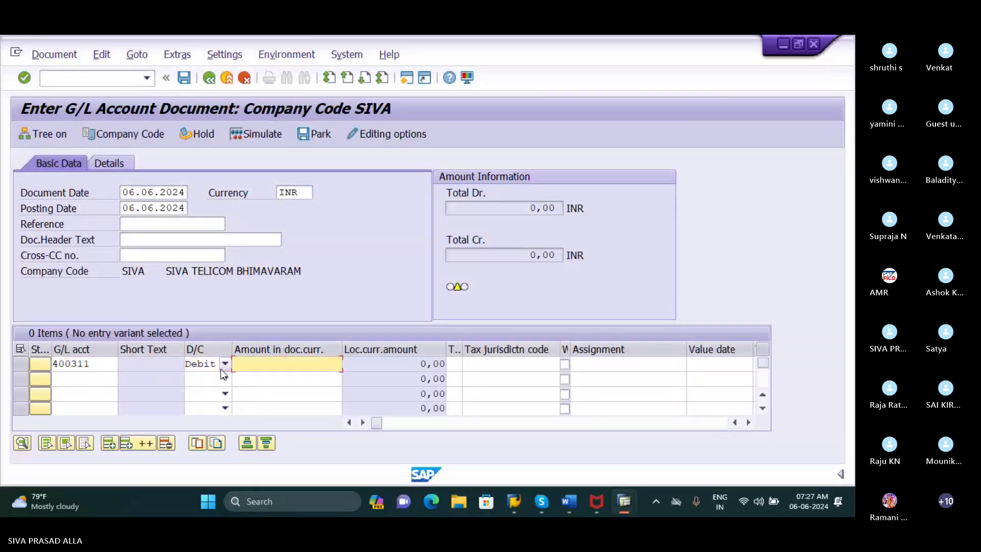
{"action": "type", "text": "12000"}
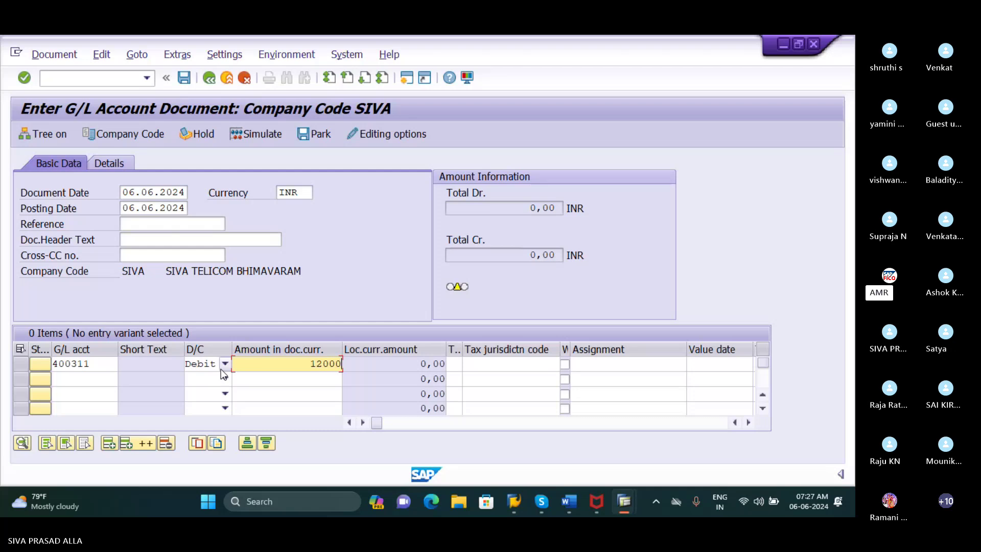
Look up company code SIVA's G/L accounts and choose HDFC BANK ACCOUNT 200101 for the second line item
{"action": "left_click", "coordinate": [82, 381]}
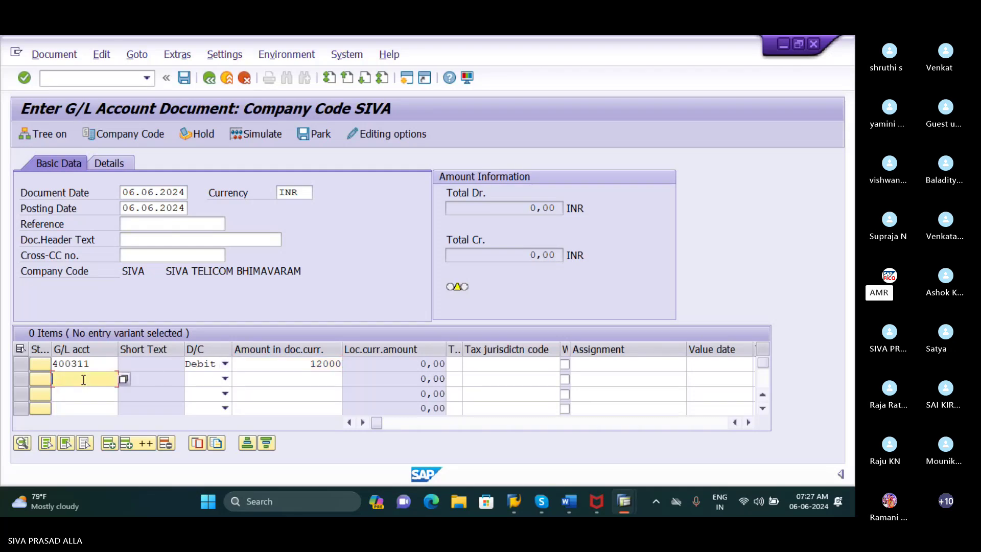
{"action": "left_click", "coordinate": [125, 382]}
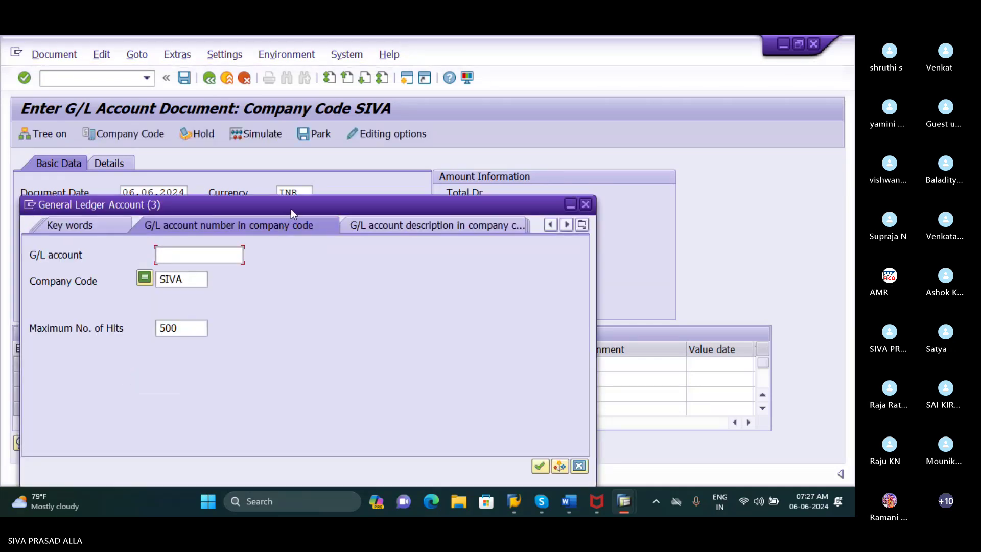
{"action": "left_click_drag", "start_coordinate": [290, 208], "coordinate": [306, 119]}
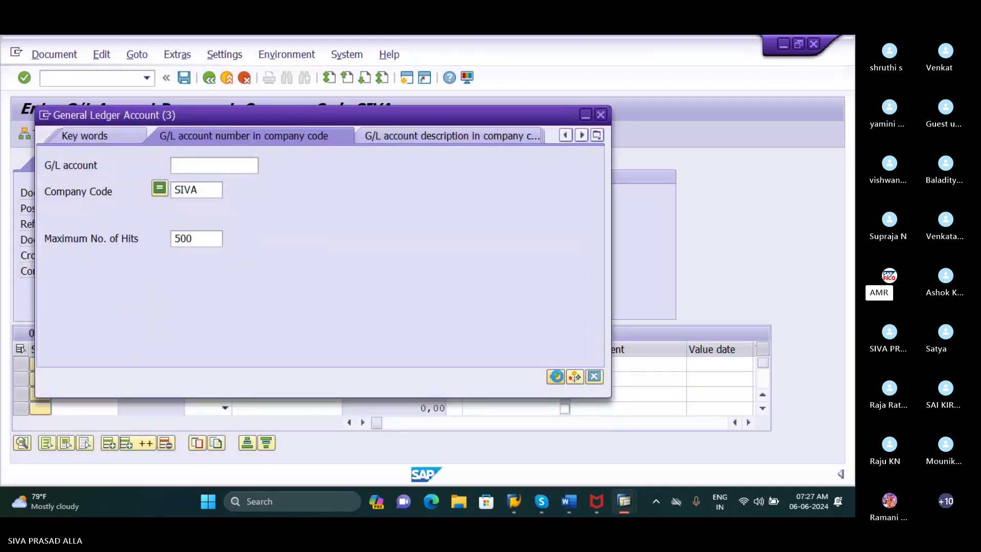
{"action": "left_click", "coordinate": [556, 376]}
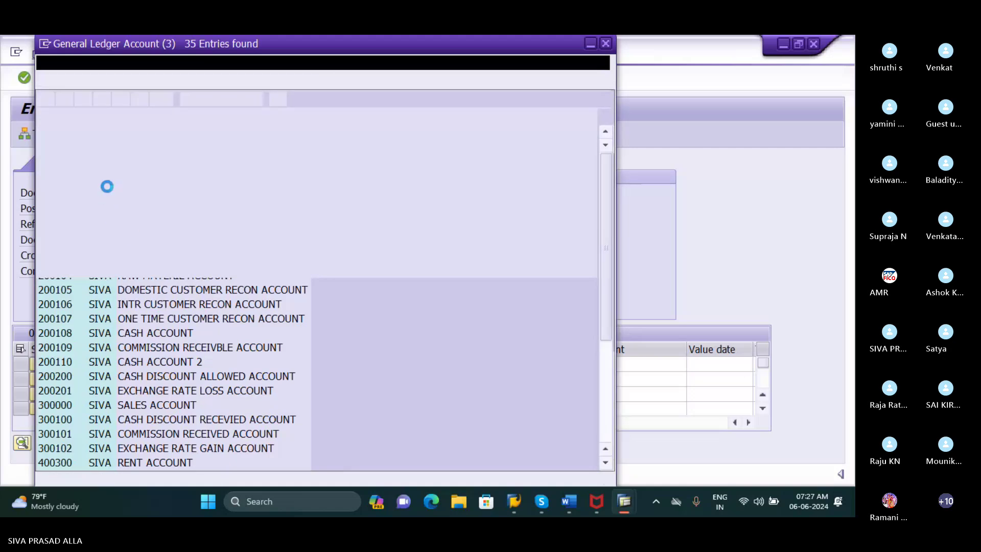
{"action": "left_click", "coordinate": [54, 236]}
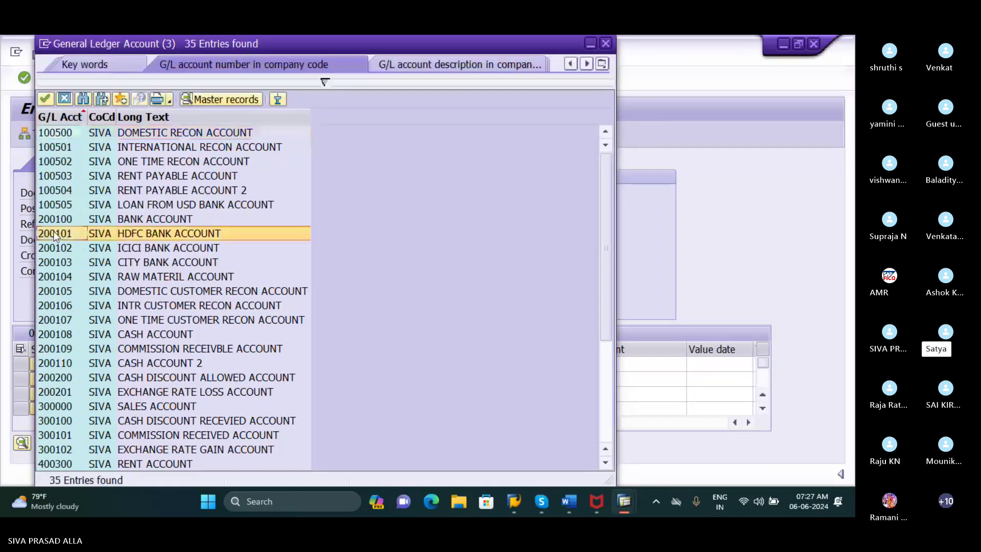
{"action": "left_click", "coordinate": [45, 99]}
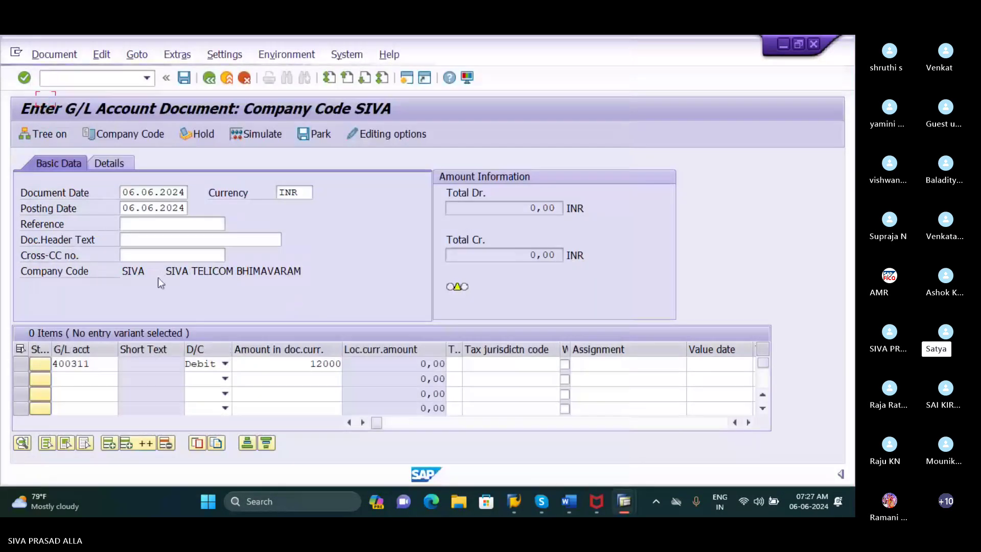
Make the HDFC bank line item a credit with an amount of 12000
{"action": "key", "text": "Tab"}
{"action": "key", "text": "c"}
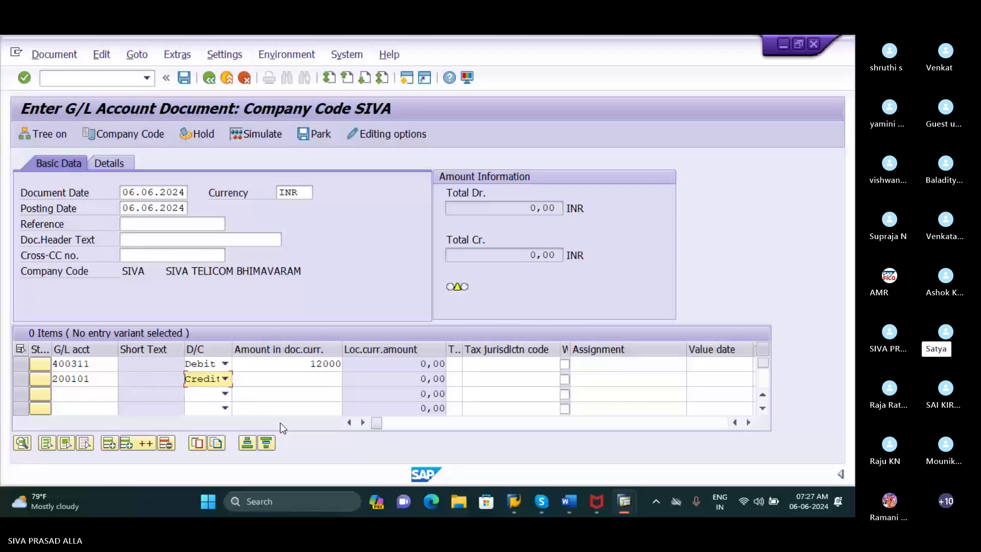
{"action": "key", "text": "Tab"}
{"action": "type", "text": "12000"}
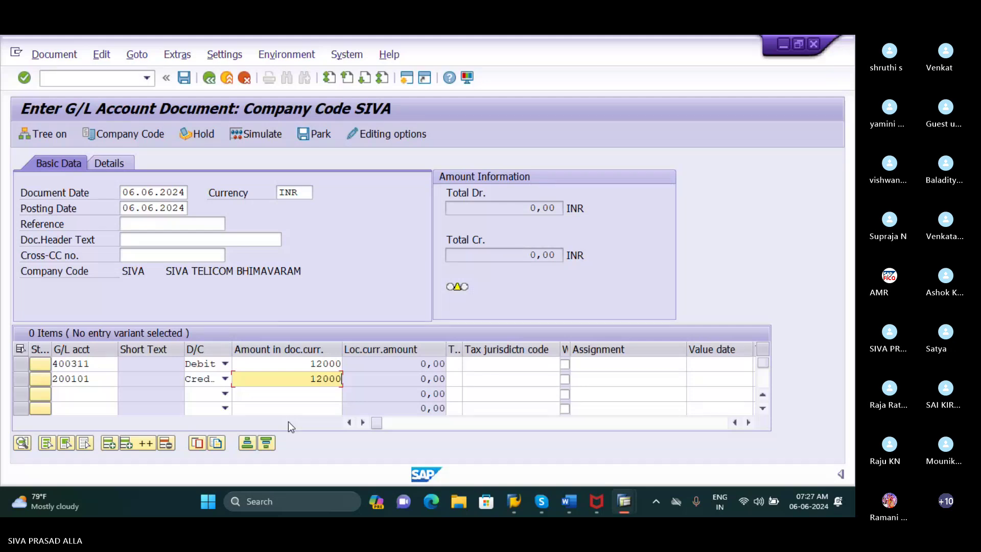
Validate the line items, simulate the office rent document and post it
{"action": "key", "text": "Return"}
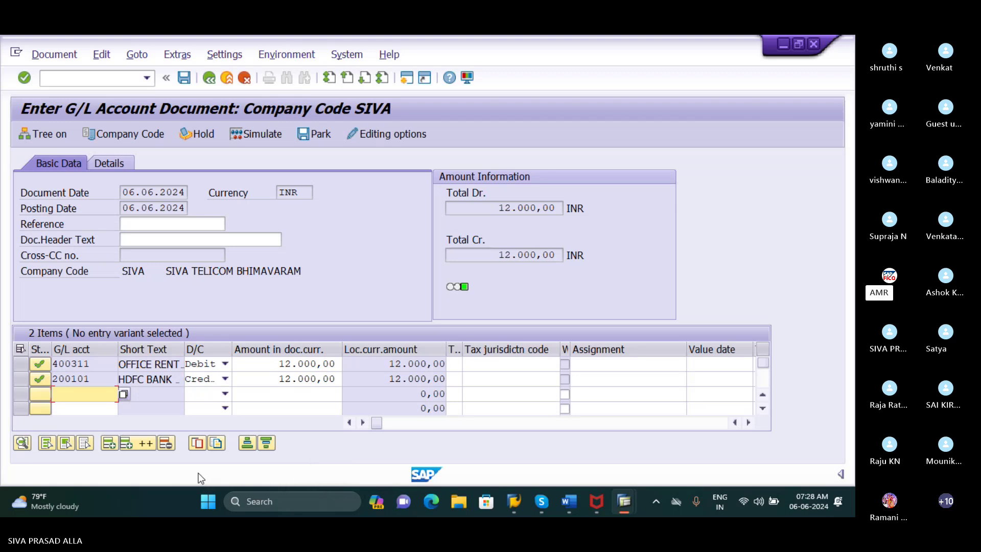
{"action": "left_click", "coordinate": [257, 135]}
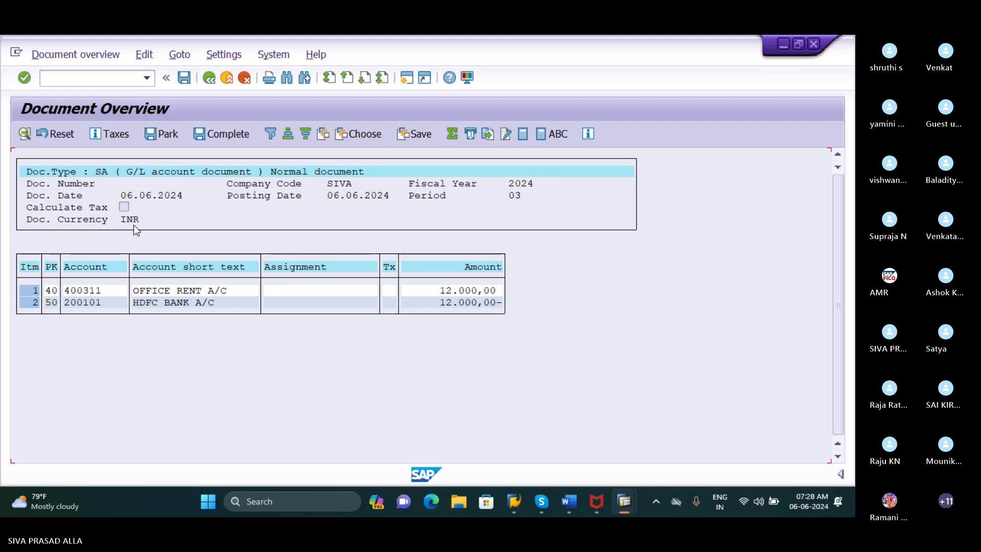
{"action": "left_click", "coordinate": [188, 82]}
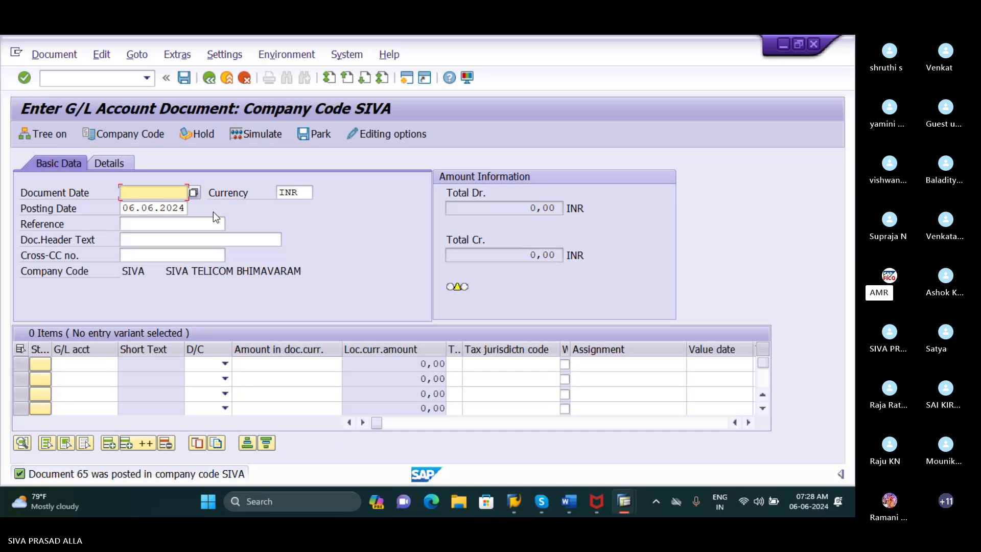
Set the document date of the new G/L document to 06.06.2024
{"action": "type", "text": "06"}
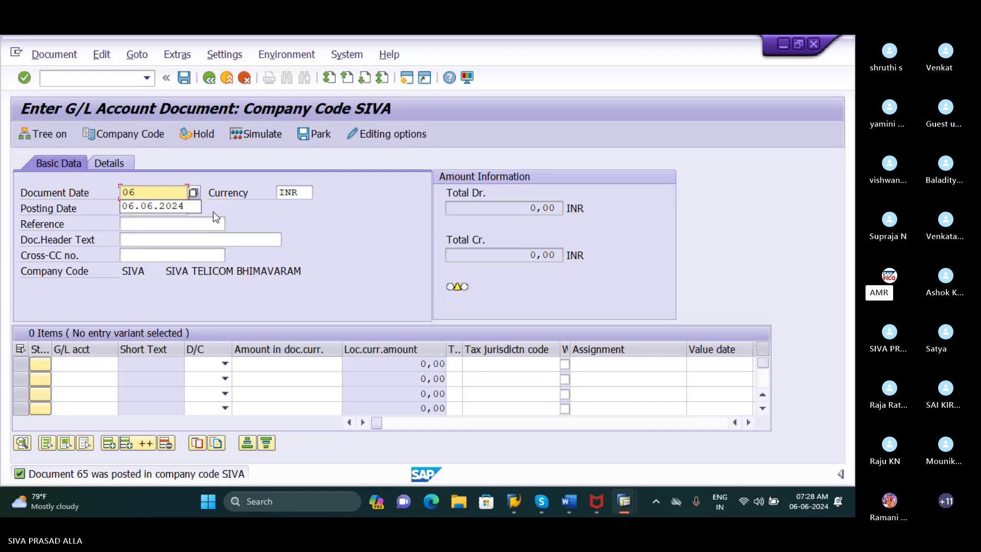
{"action": "type", "text": ".06.2024"}
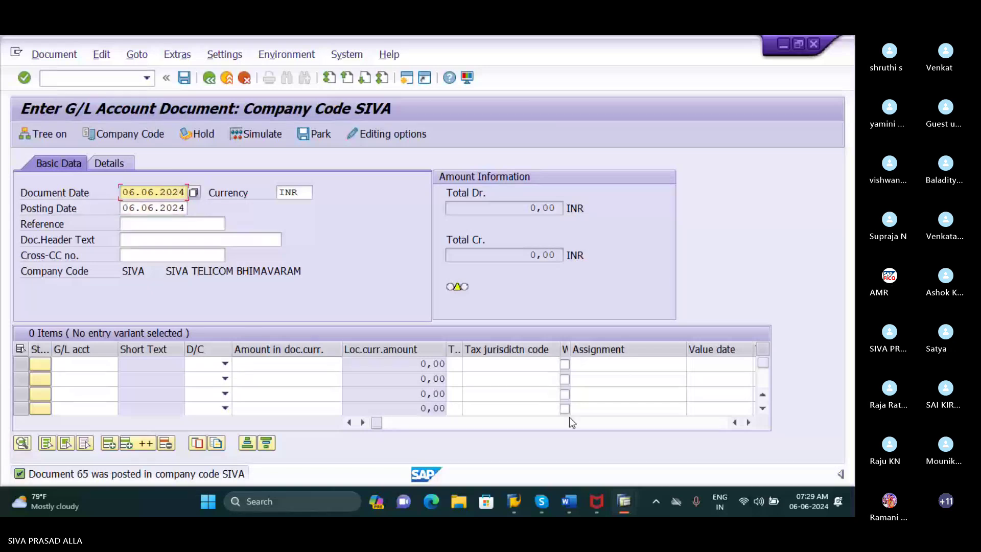
Switch to the Skype call, mute the microphone and return to the SAP document entry
{"action": "mouse_move", "coordinate": [544, 501]}
{"action": "left_click", "coordinate": [519, 470]}
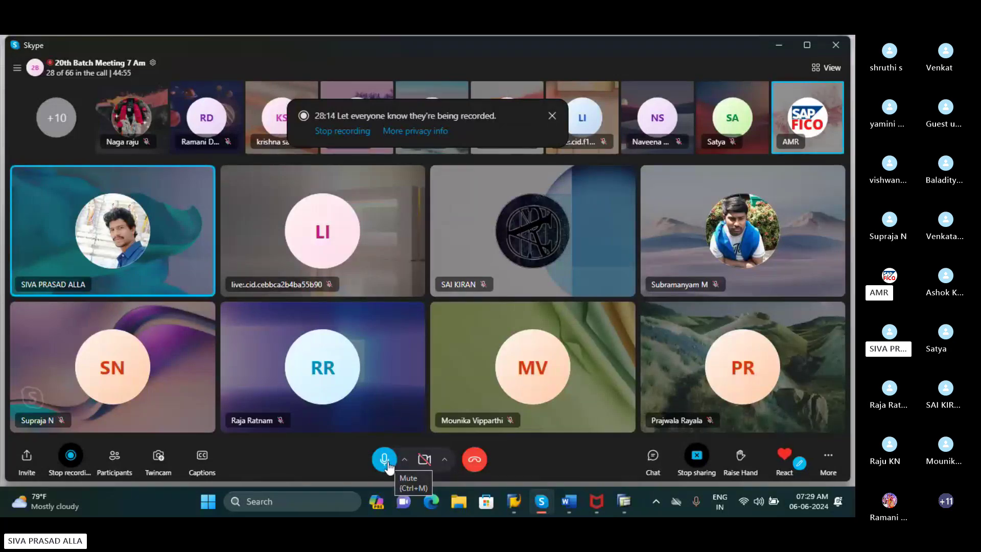
{"action": "left_click", "coordinate": [385, 463]}
{"action": "left_click", "coordinate": [382, 465]}
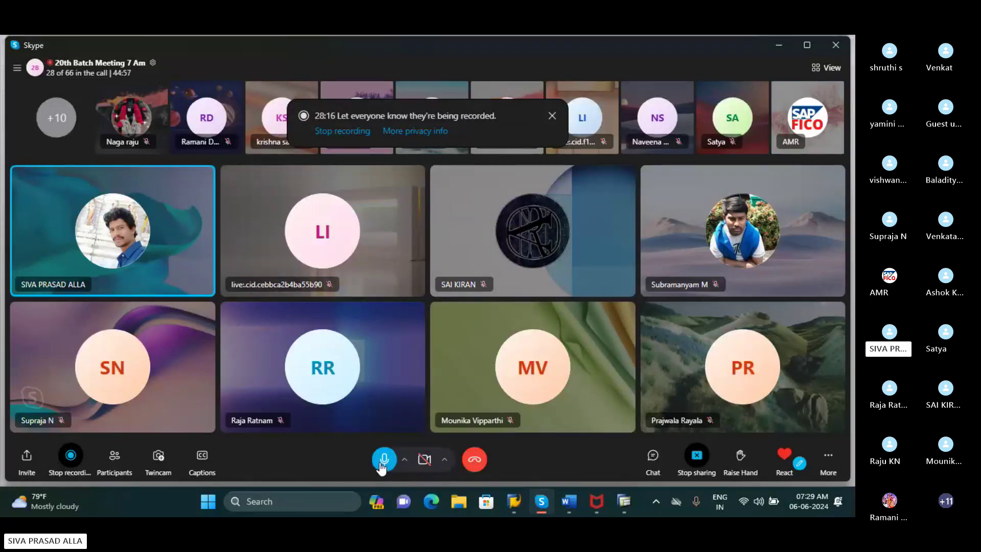
{"action": "left_click", "coordinate": [382, 465]}
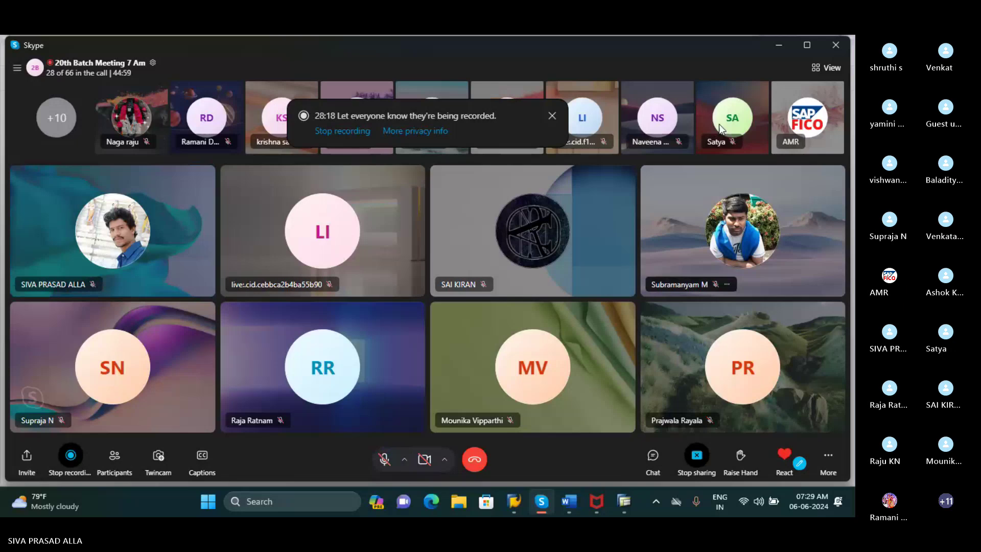
{"action": "left_click", "coordinate": [781, 47]}
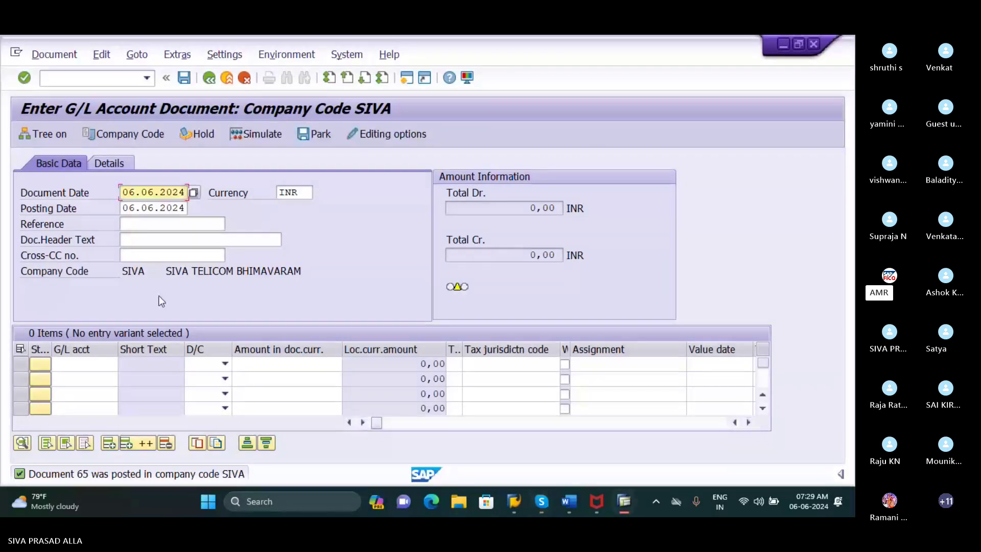
Look up company code SIVA's G/L accounts and choose COMMISSION PAID ACCOUNT 400312 for the first line item
{"action": "left_click", "coordinate": [82, 369]}
{"action": "left_click", "coordinate": [125, 367]}
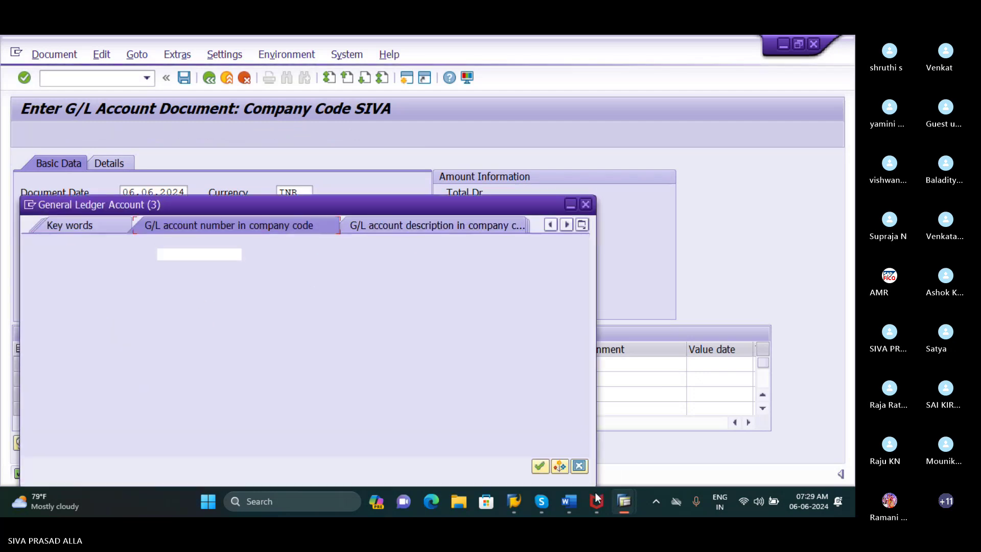
{"action": "left_click", "coordinate": [539, 466]}
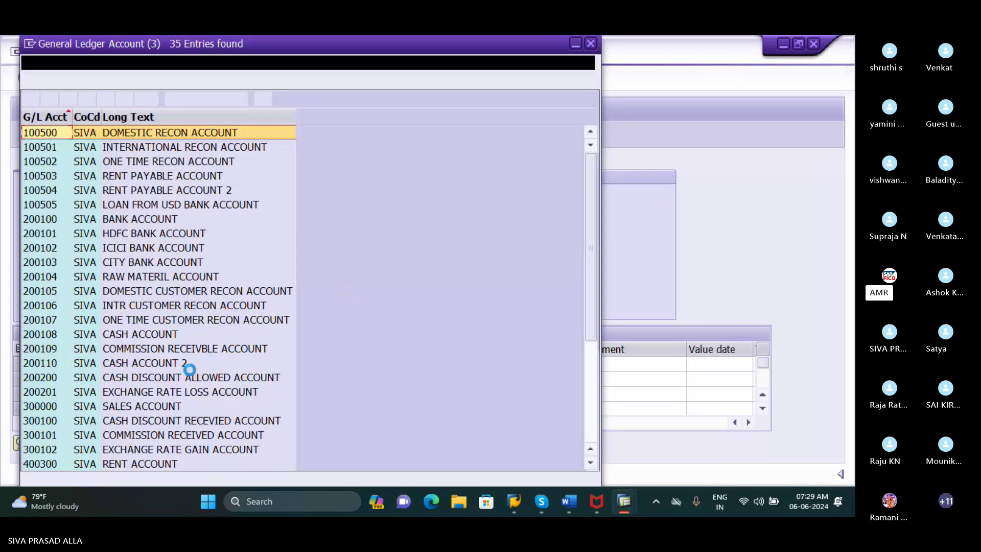
{"action": "scroll", "coordinate": [186, 366], "scroll_direction": "down", "scroll_amount": 4}
{"action": "left_click", "coordinate": [46, 450]}
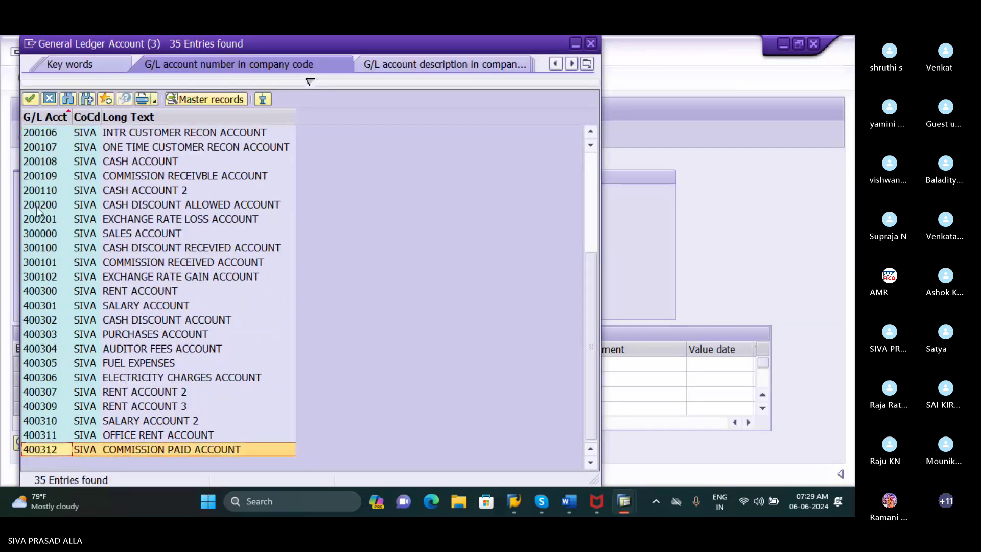
{"action": "left_click", "coordinate": [29, 100]}
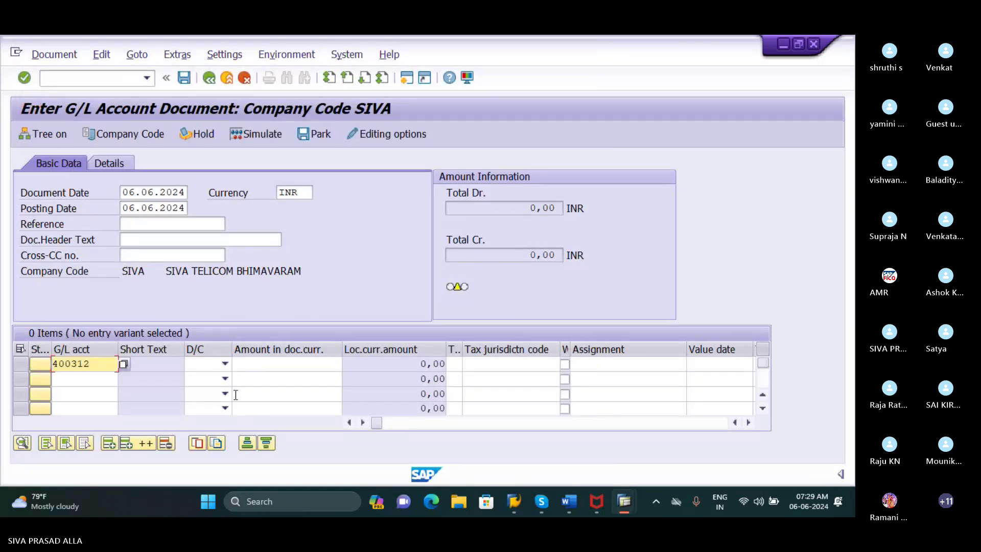
Make the commission paid line item a debit with an amount of 10000
{"action": "left_click", "coordinate": [207, 364]}
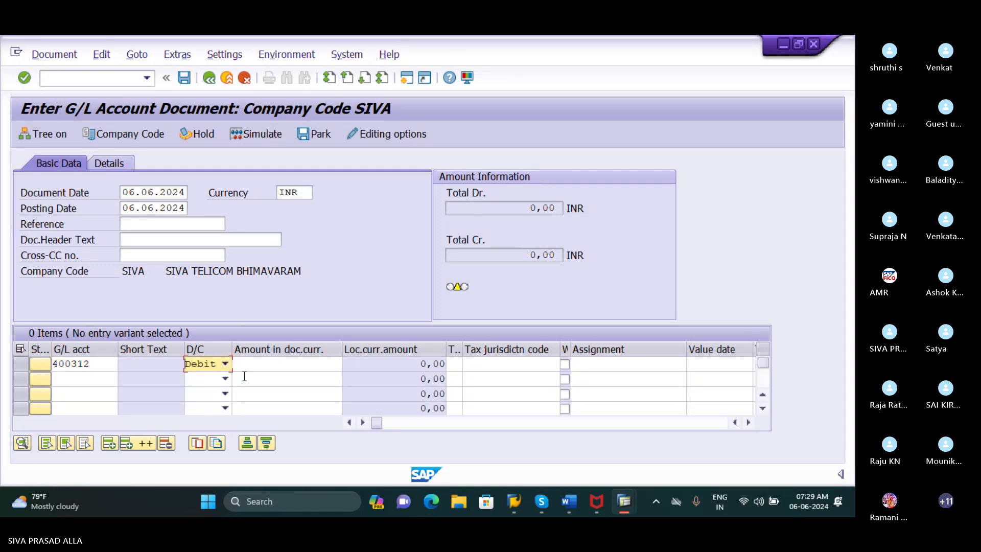
{"action": "left_click", "coordinate": [260, 366]}
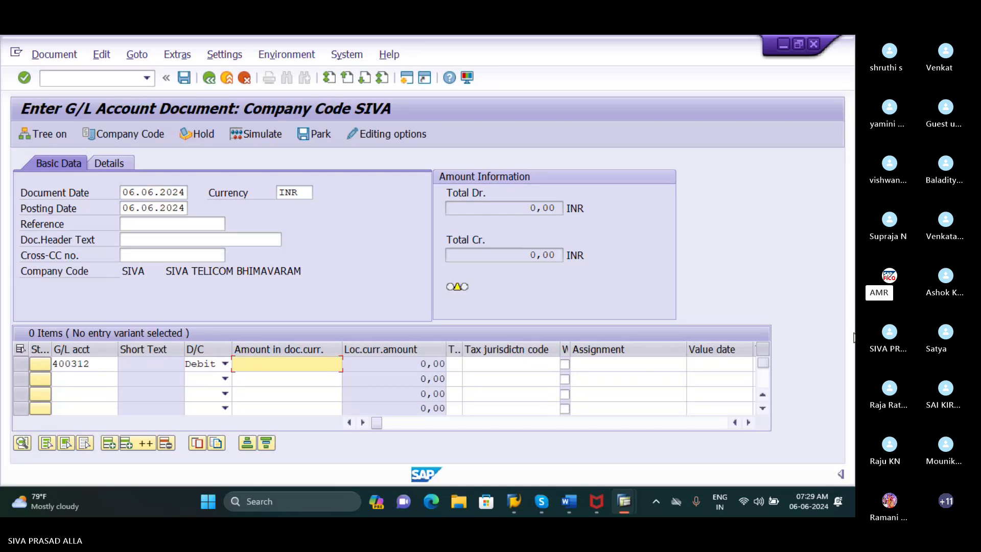
{"action": "type", "text": "0000"}
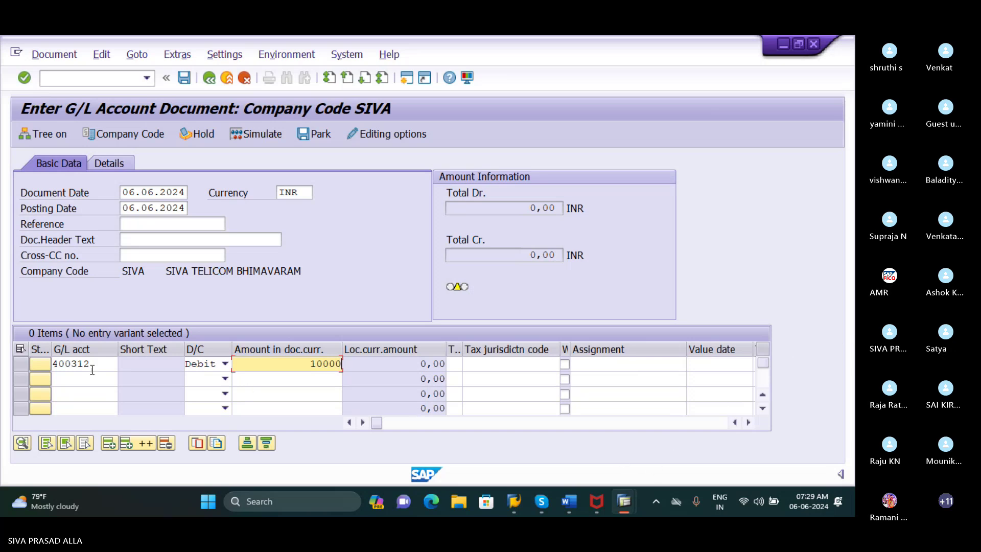
Switch to the Skype call, briefly unmute the microphone, mute it again and return to SAP
{"action": "left_click", "coordinate": [82, 383]}
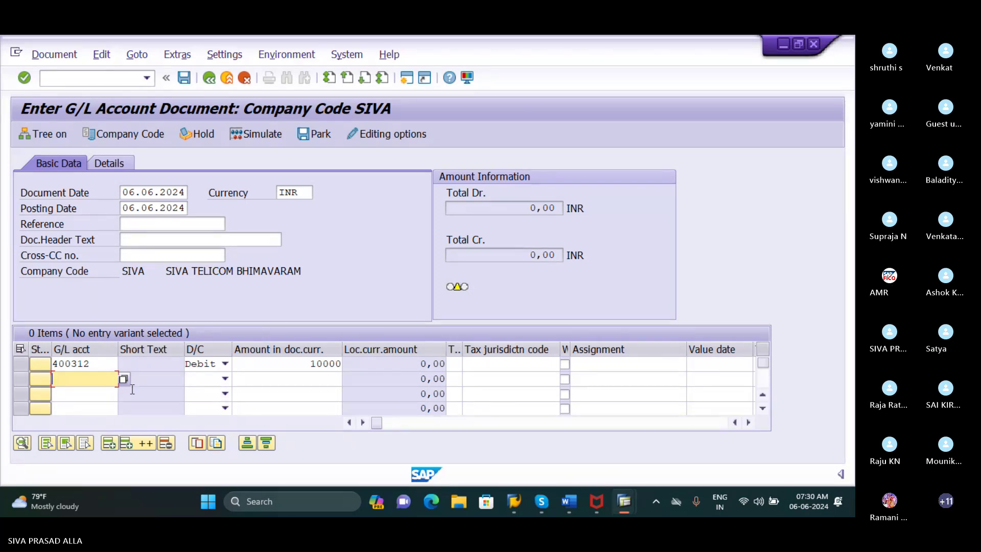
{"action": "mouse_move", "coordinate": [540, 503]}
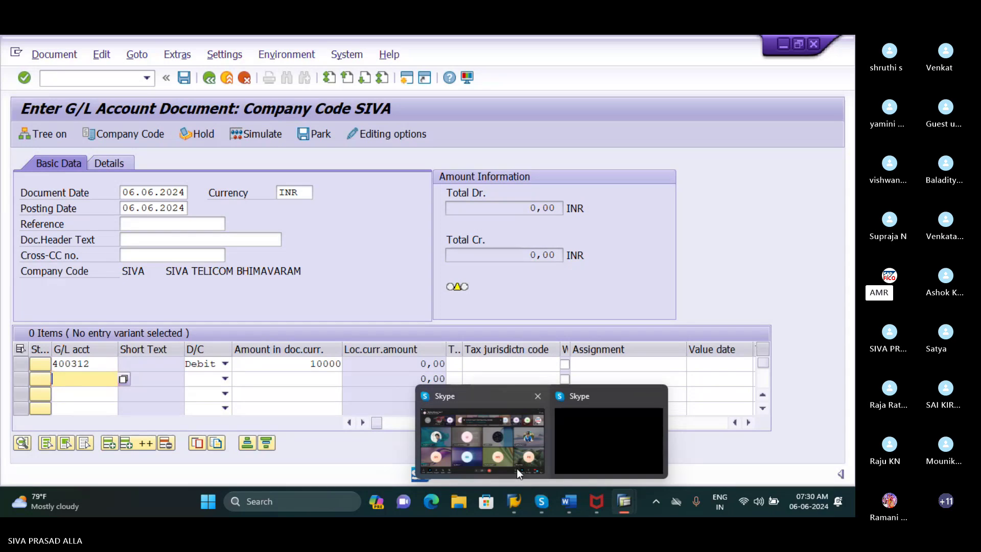
{"action": "left_click", "coordinate": [516, 468]}
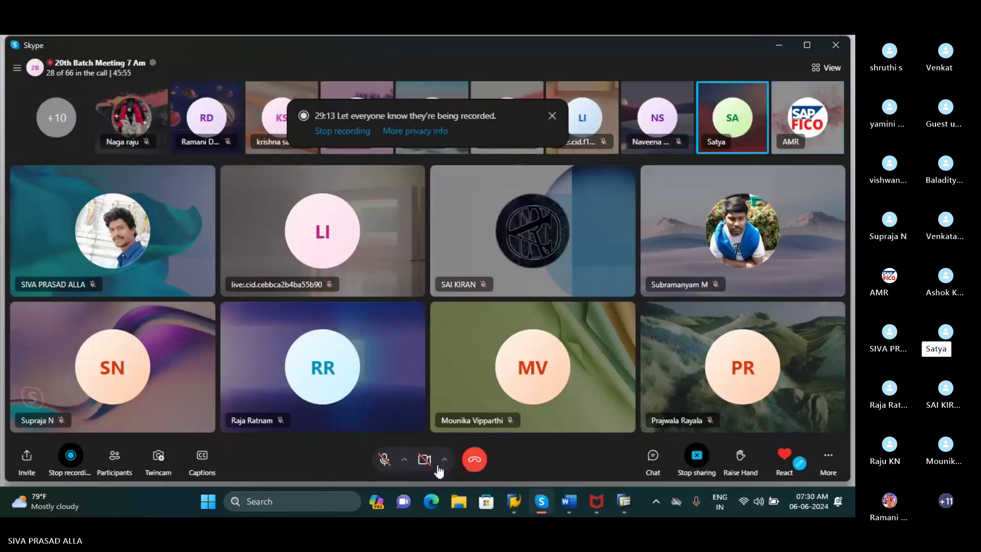
{"action": "left_click", "coordinate": [380, 460]}
{"action": "left_click", "coordinate": [381, 460]}
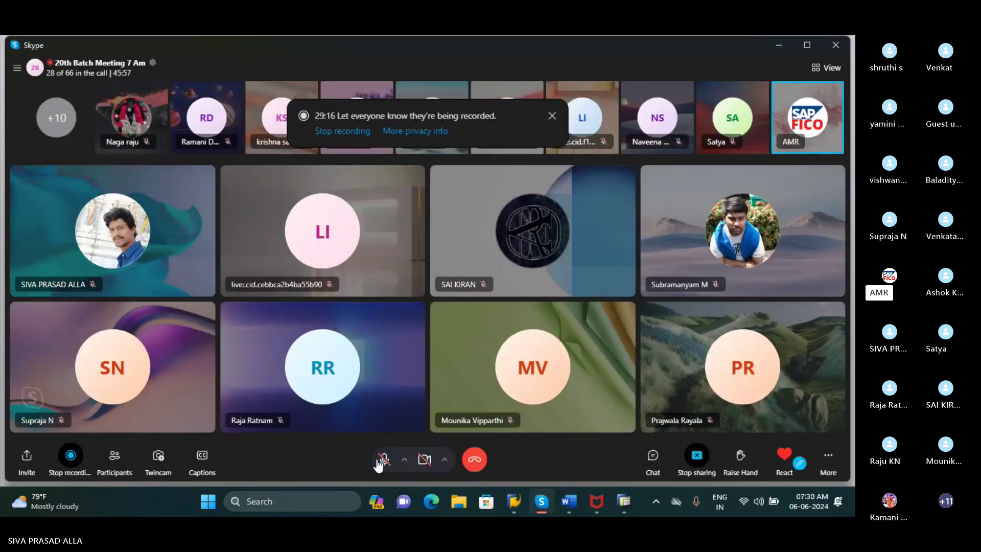
{"action": "left_click", "coordinate": [786, 45]}
Choose HDFC BANK ACCOUNT 200101 from the G/L account search as the commission document's second line item
{"action": "left_click", "coordinate": [62, 380]}
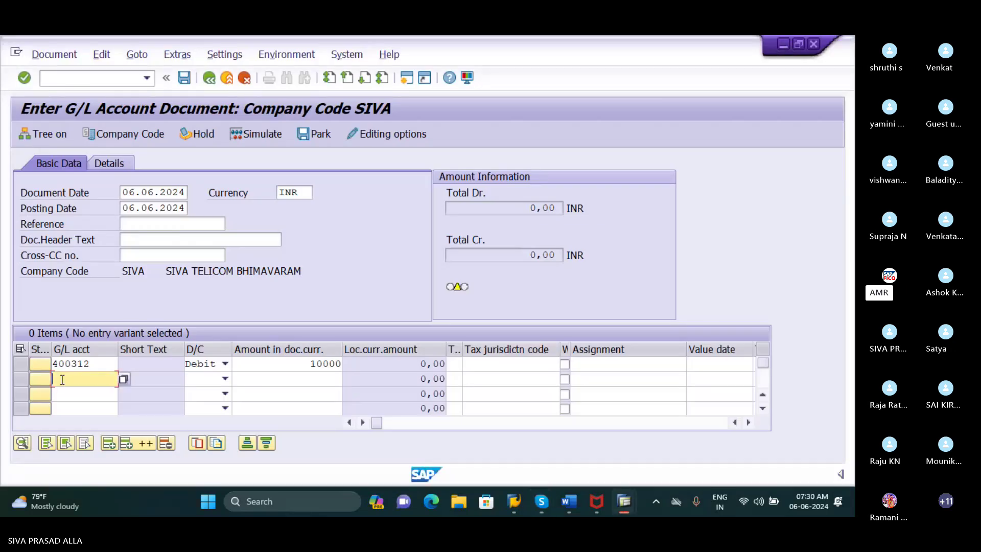
{"action": "left_click", "coordinate": [126, 378]}
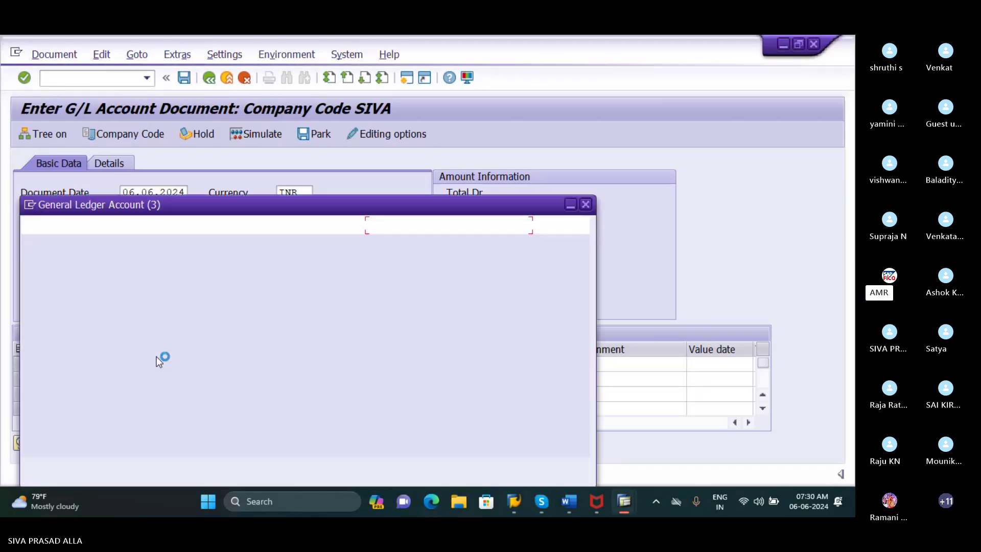
{"action": "left_click", "coordinate": [539, 466]}
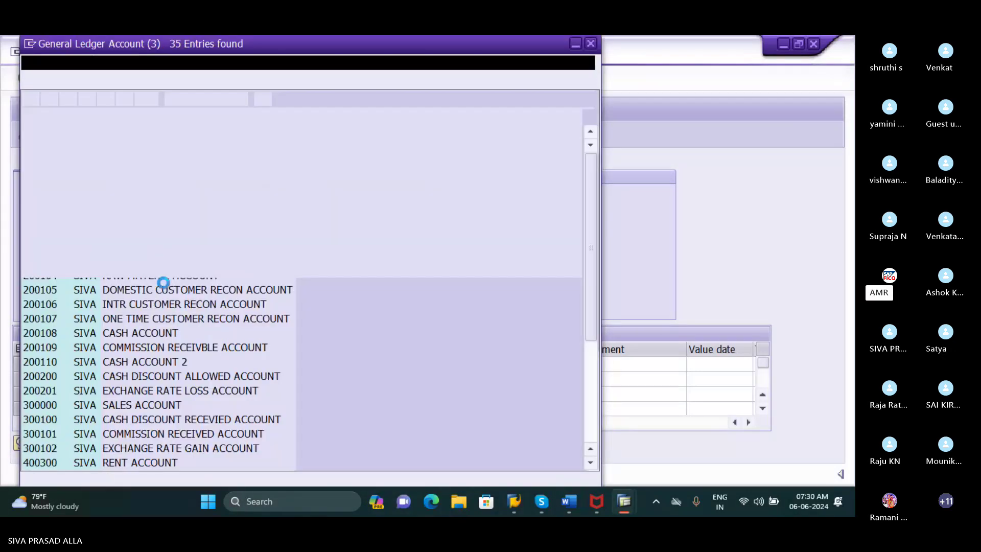
{"action": "left_click", "coordinate": [44, 233]}
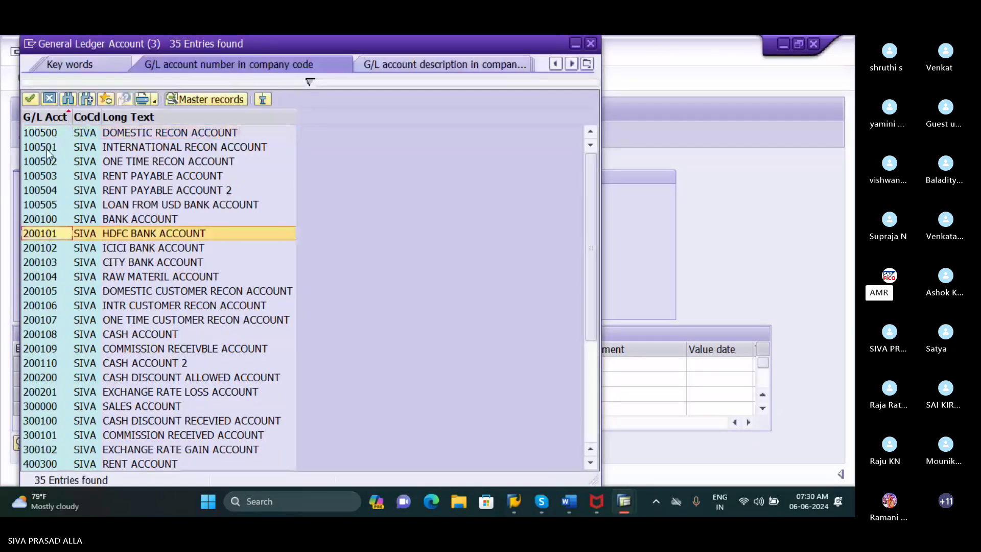
{"action": "left_click", "coordinate": [30, 99]}
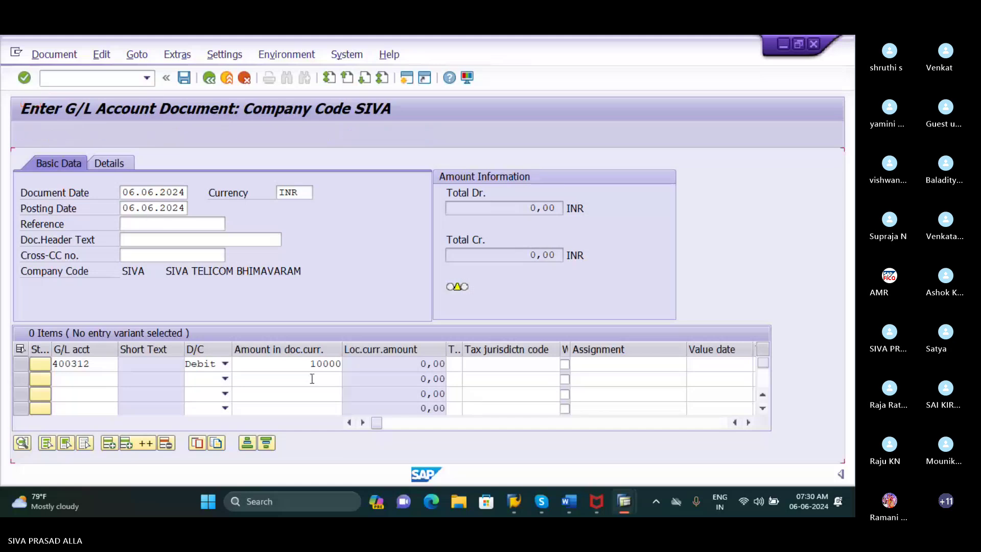
Make the HDFC bank line item a credit of 10000 and try to validate the commission document in INR
{"action": "left_click", "coordinate": [205, 379]}
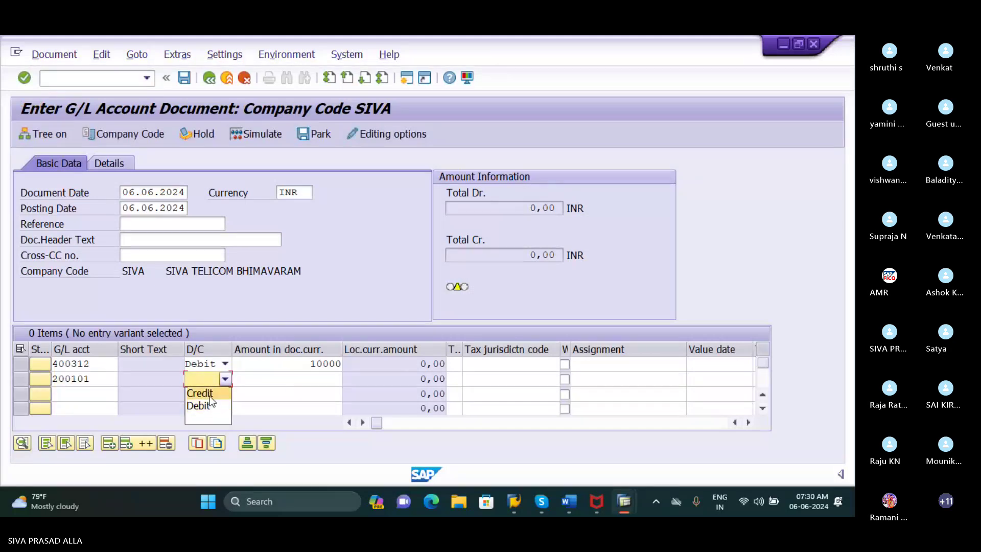
{"action": "left_click", "coordinate": [209, 395]}
{"action": "left_click", "coordinate": [283, 379]}
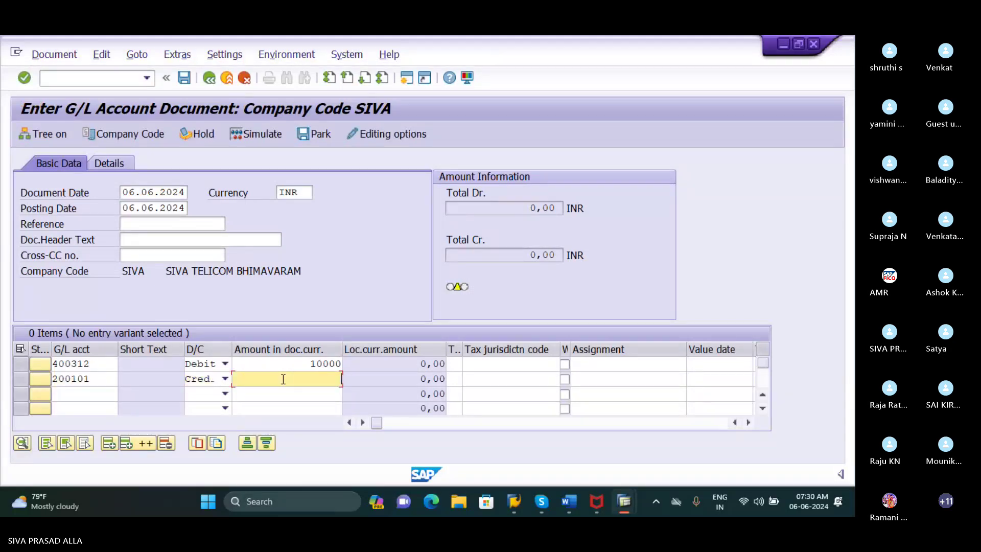
{"action": "type", "text": "10000"}
{"action": "key", "text": "Return"}
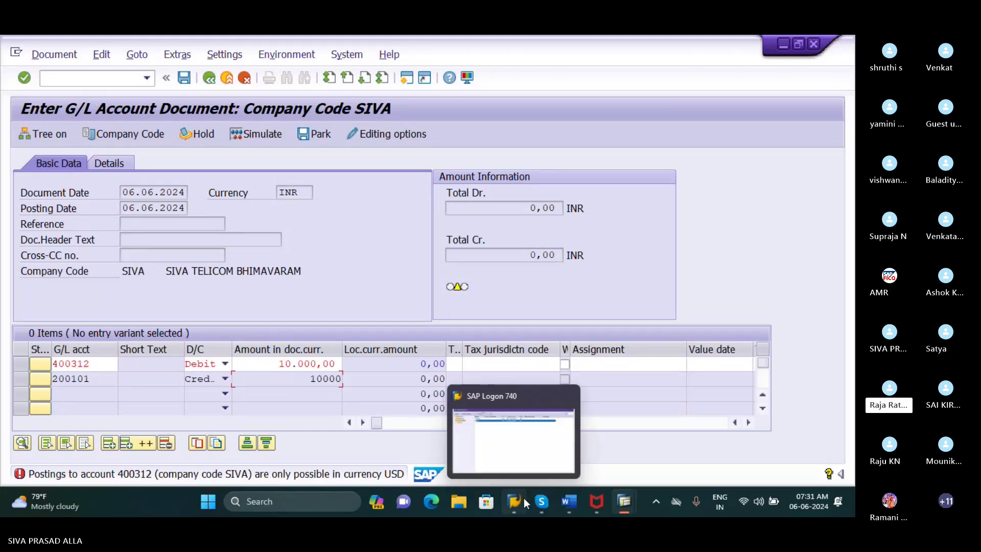
Switch to the Skype call to check the meeting, and return to the G/L document in SAP
{"action": "mouse_move", "coordinate": [542, 502]}
{"action": "left_click", "coordinate": [521, 443]}
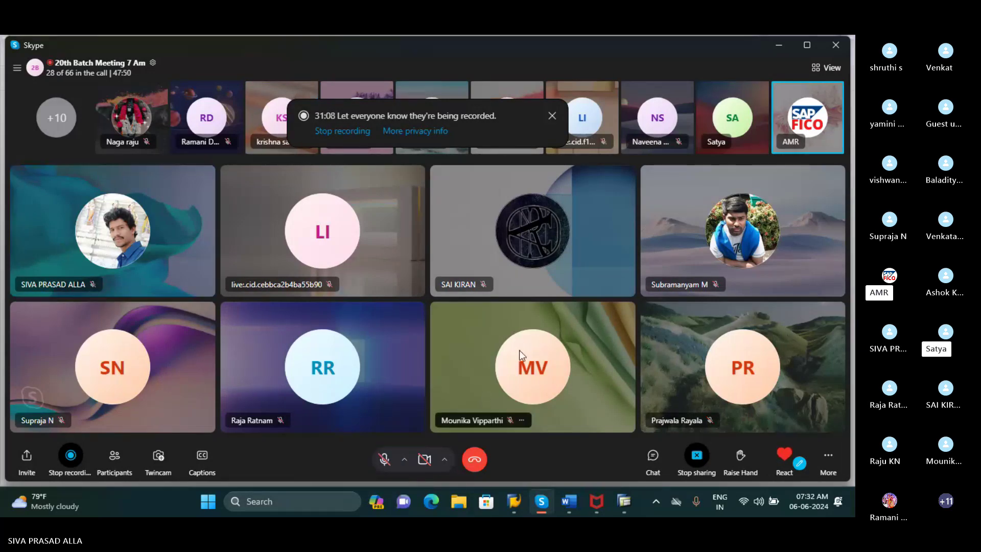
{"action": "left_click", "coordinate": [775, 47]}
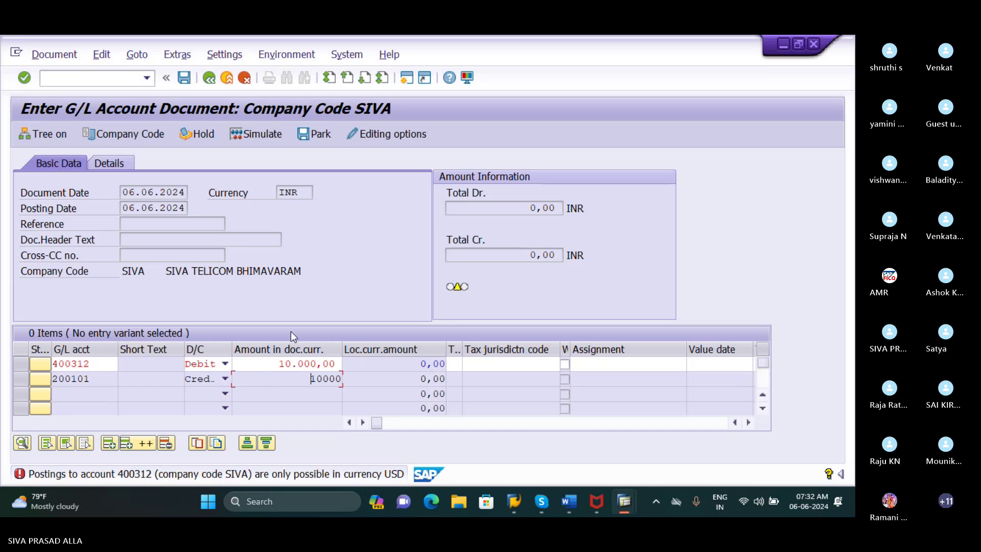
Cancel the INR commission document and confirm exiting without keeping its data
{"action": "left_click", "coordinate": [300, 192]}
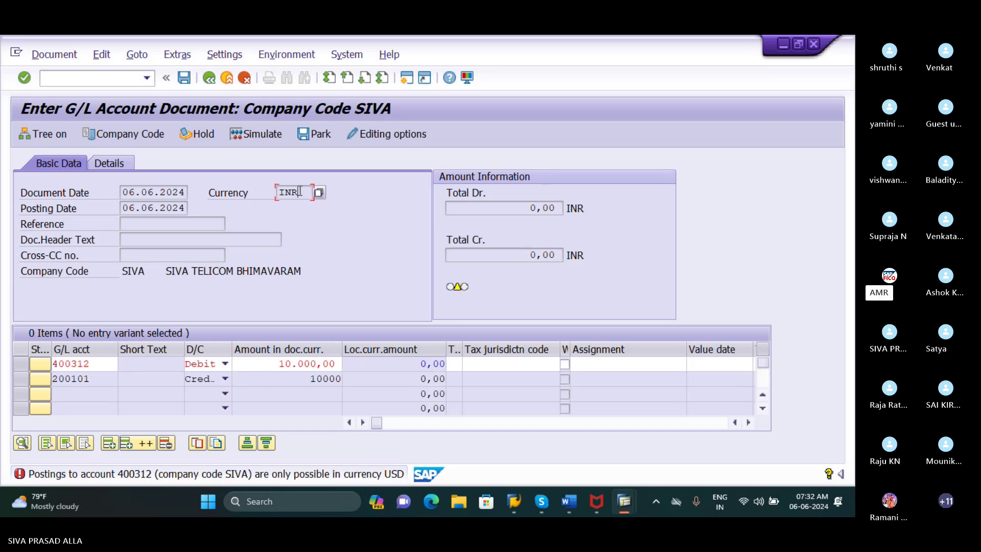
{"action": "left_click", "coordinate": [117, 80]}
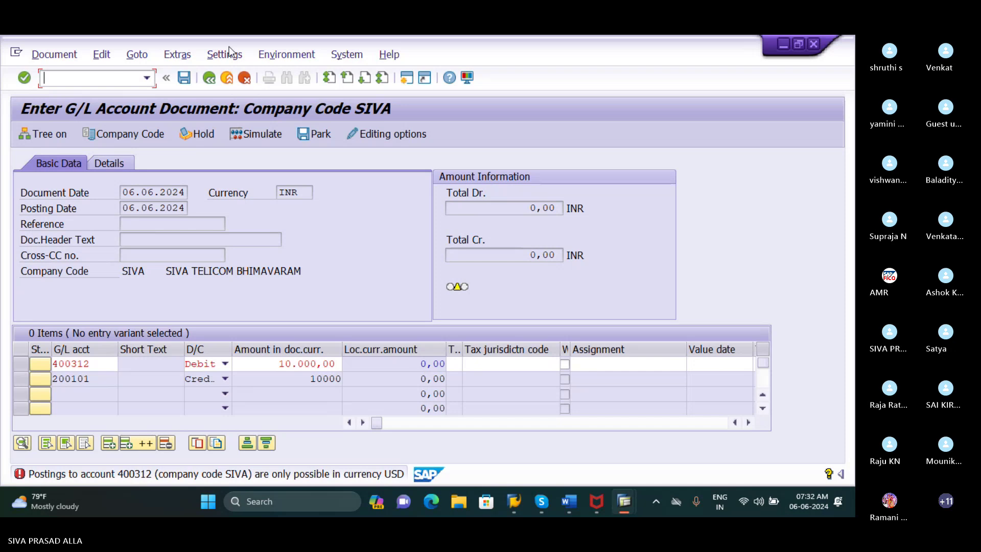
{"action": "left_click", "coordinate": [248, 81]}
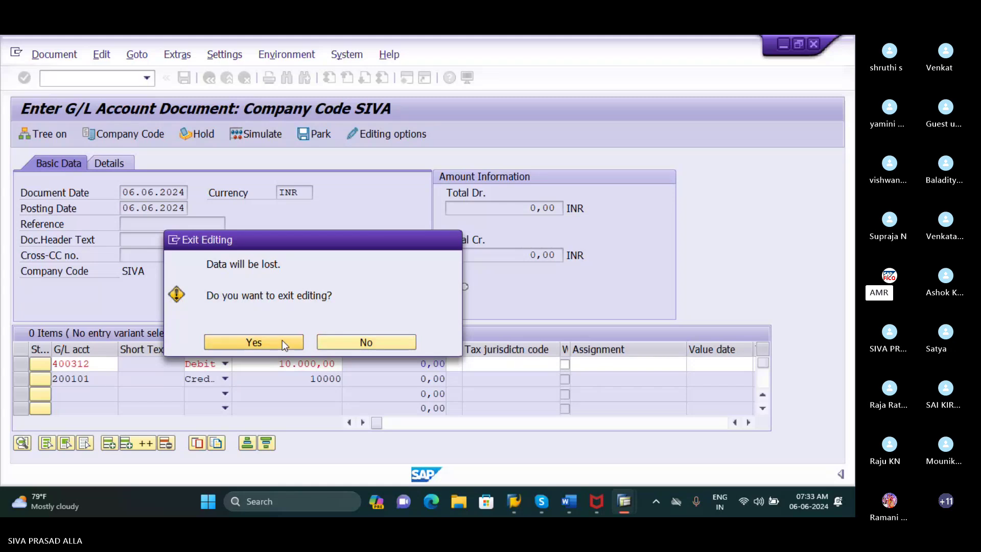
{"action": "left_click", "coordinate": [282, 339]}
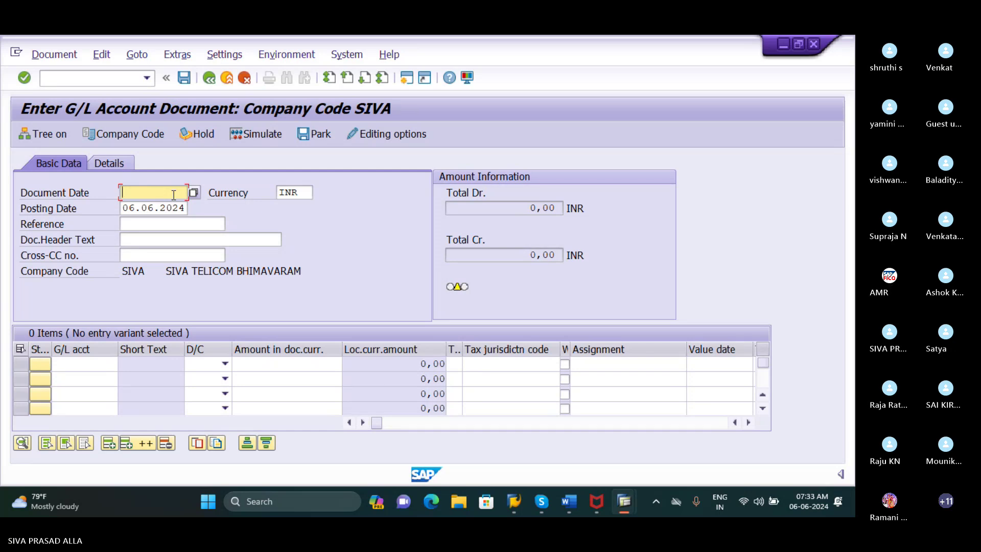
Set the new G/L document's date to 06.06.2024 and its currency to USD
{"action": "type", "text": "06.0"}
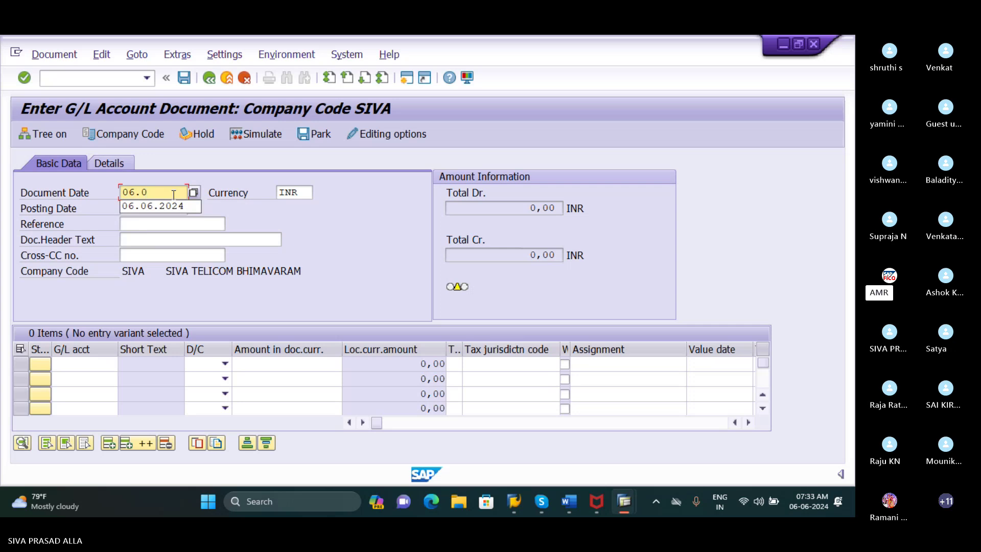
{"action": "type", "text": "6.2024"}
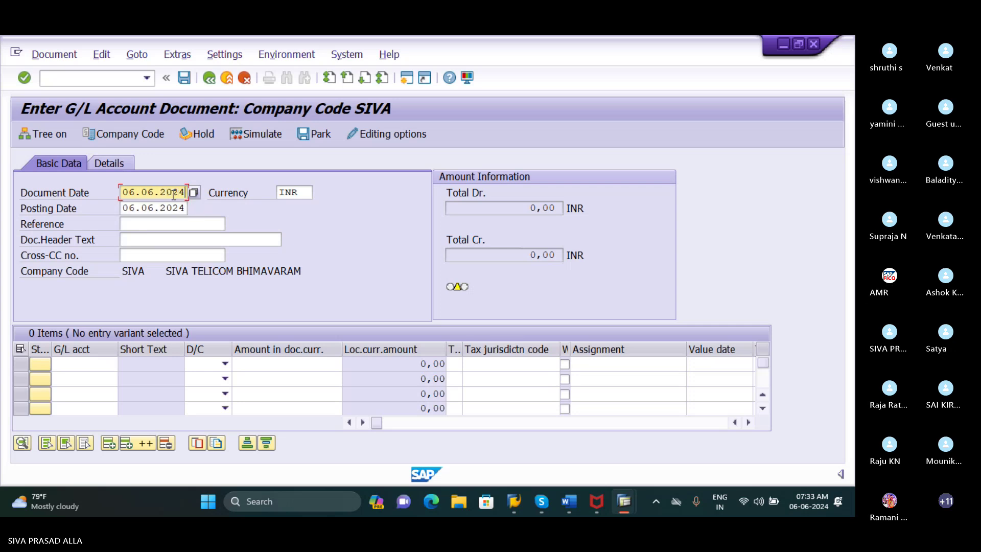
{"action": "left_click", "coordinate": [301, 194]}
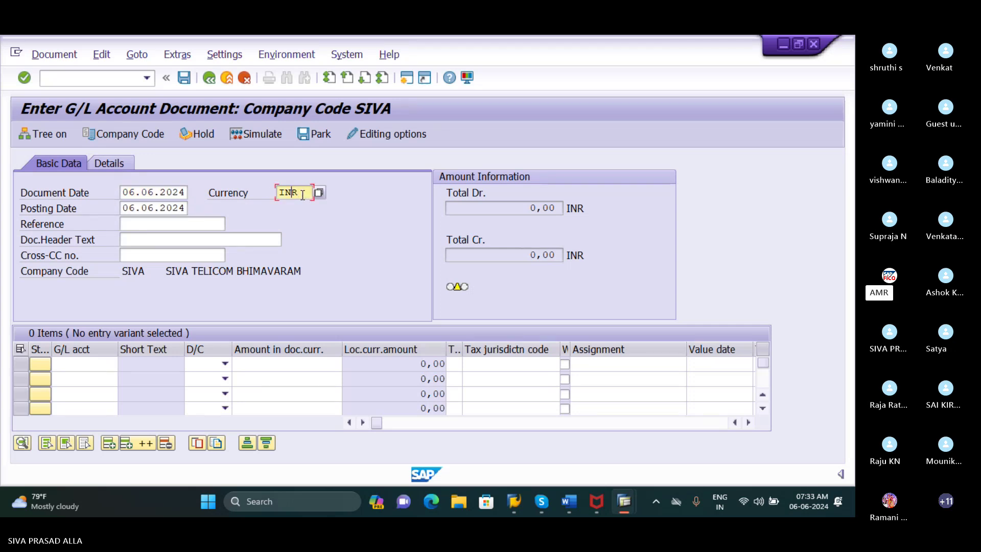
{"action": "key", "text": "BackSpace"}
{"action": "key", "text": "BackSpace"}
{"action": "key", "text": "BackSpace"}
{"action": "type", "text": "USD"}
Look up company code SIVA's accounts and assign COMMISSION PAID ACCOUNT 400312 to the USD document's first line item
{"action": "left_click", "coordinate": [97, 366]}
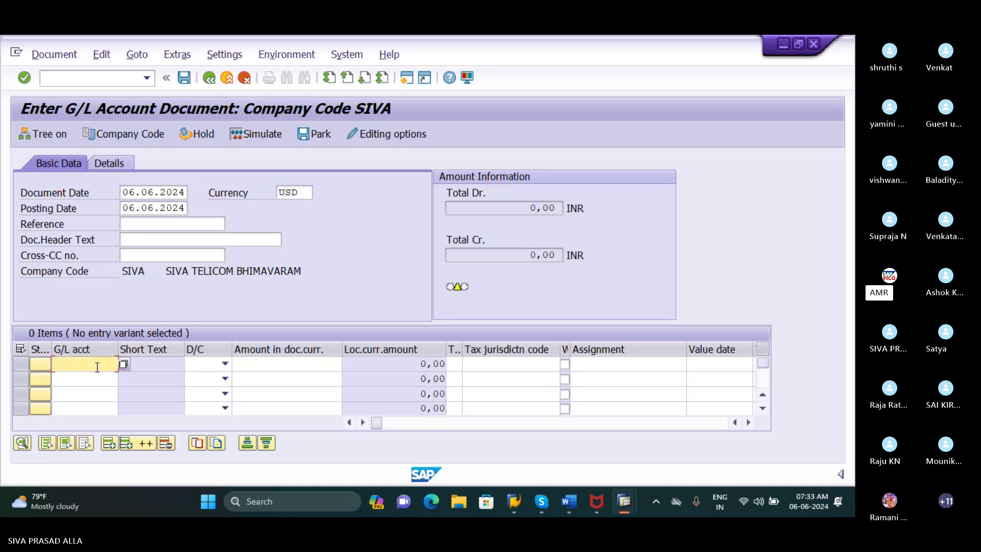
{"action": "left_click", "coordinate": [124, 364]}
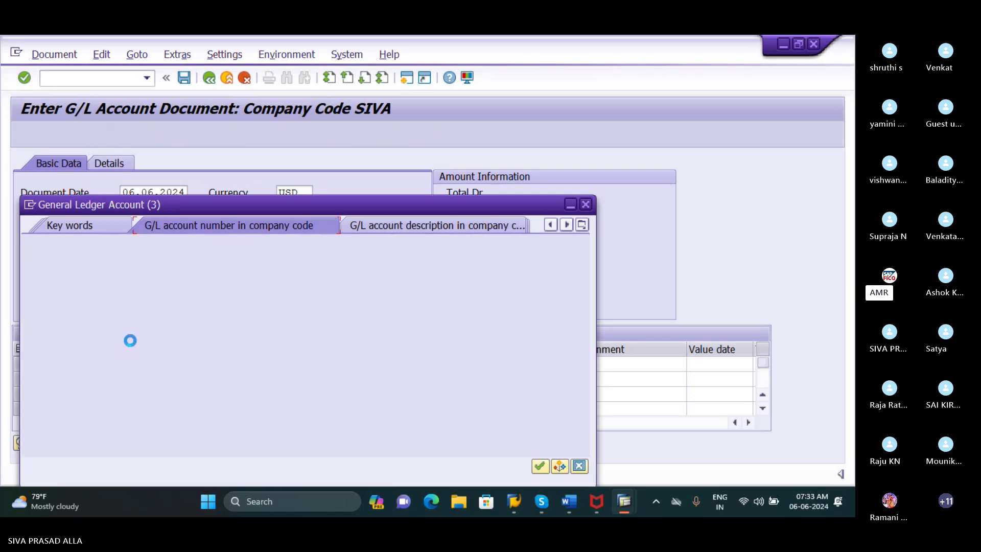
{"action": "left_click_drag", "start_coordinate": [188, 210], "coordinate": [407, 169]}
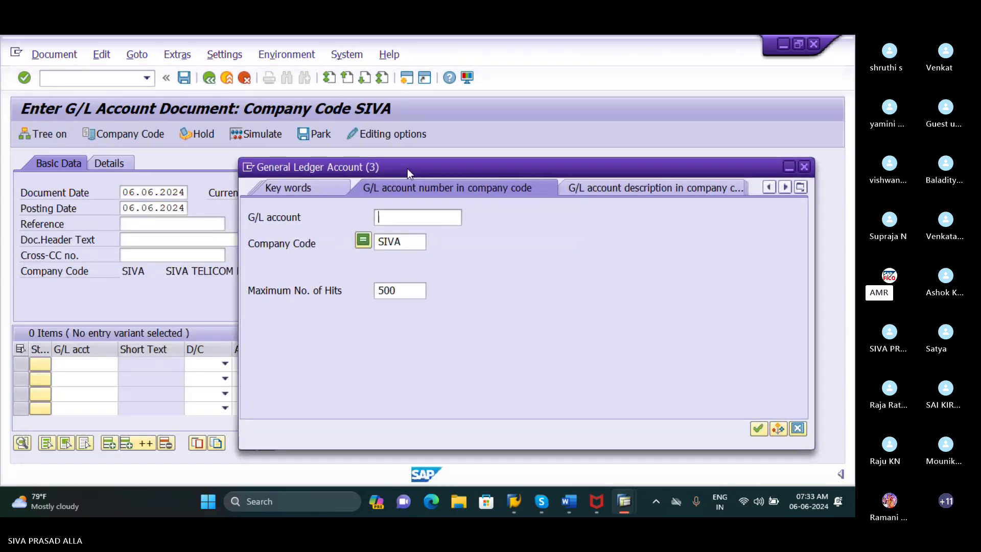
{"action": "left_click", "coordinate": [590, 394]}
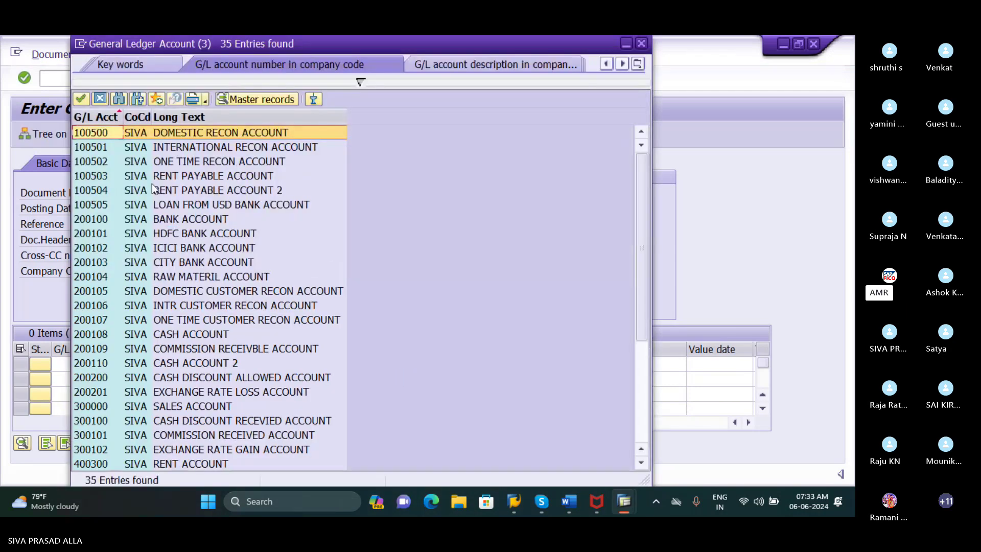
{"action": "scroll", "coordinate": [176, 247], "scroll_direction": "down", "scroll_amount": 5}
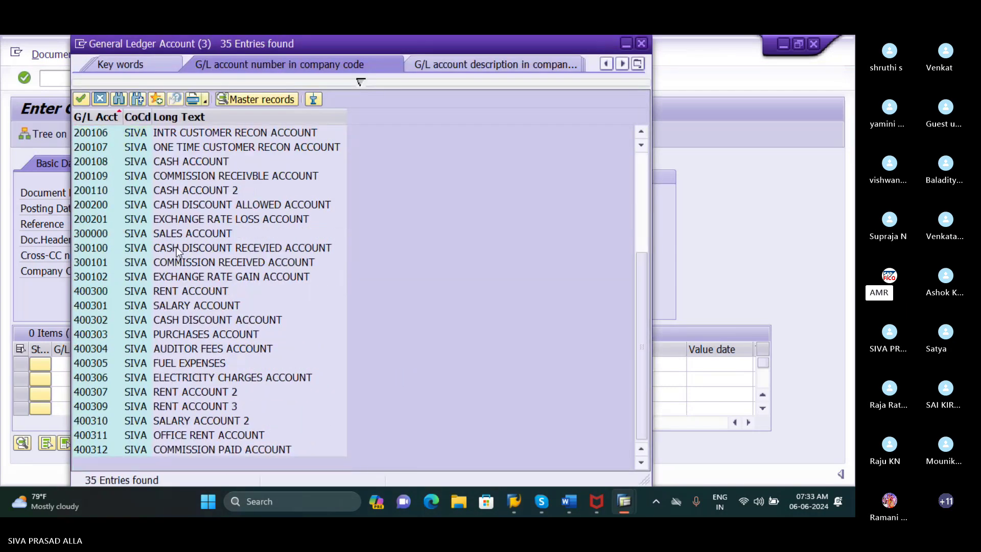
{"action": "left_click", "coordinate": [106, 449]}
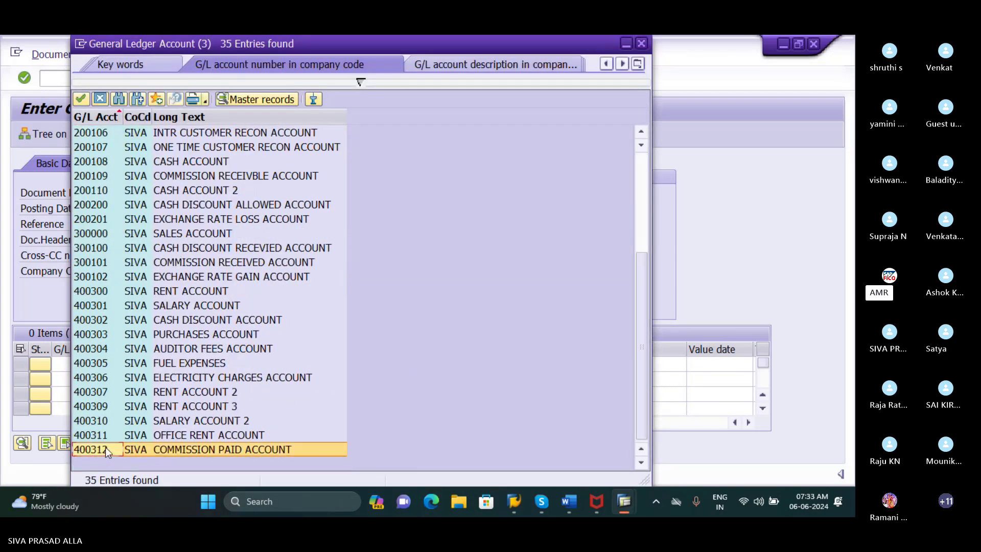
{"action": "left_click", "coordinate": [82, 99]}
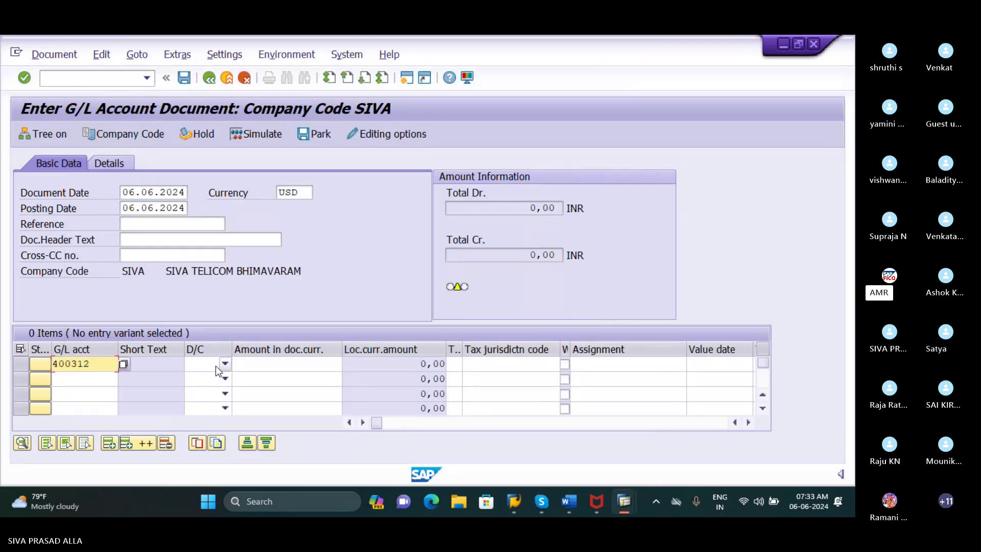
Make the commission paid line item of the USD document a debit of 10000
{"action": "left_click", "coordinate": [216, 364]}
{"action": "left_click", "coordinate": [210, 391]}
{"action": "left_click", "coordinate": [267, 364]}
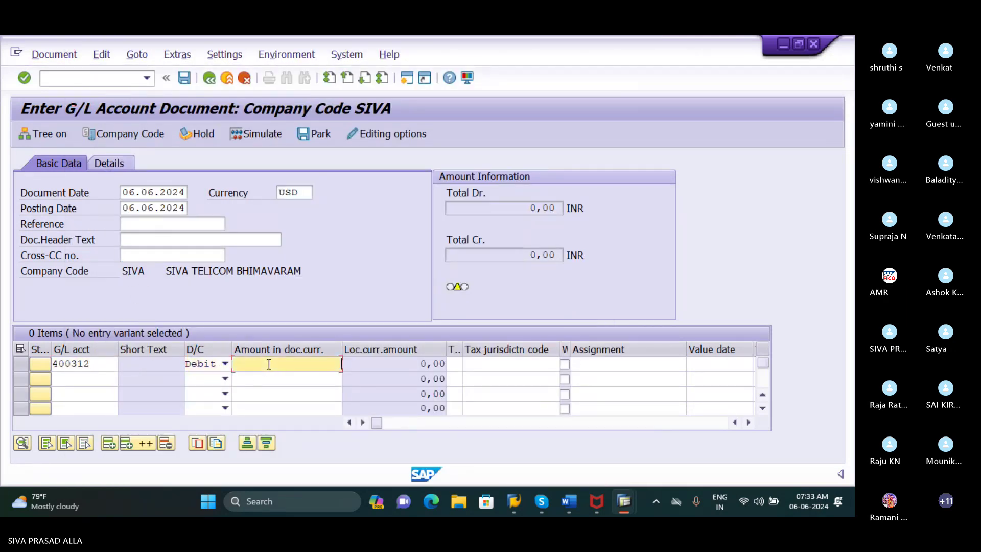
{"action": "type", "text": "10000"}
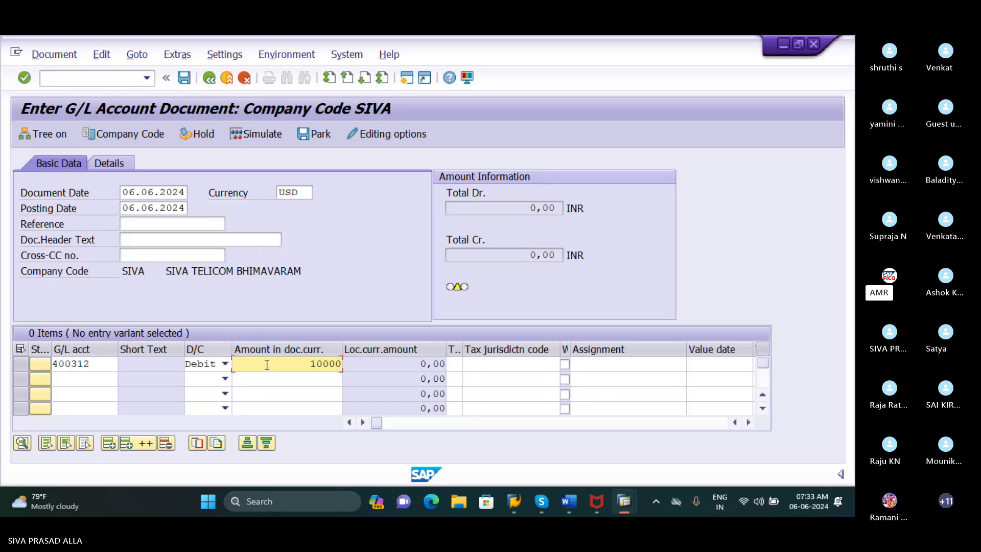
Look up company code SIVA's accounts and assign HDFC BANK ACCOUNT 200101 to the USD document's second line item
{"action": "left_click", "coordinate": [92, 383]}
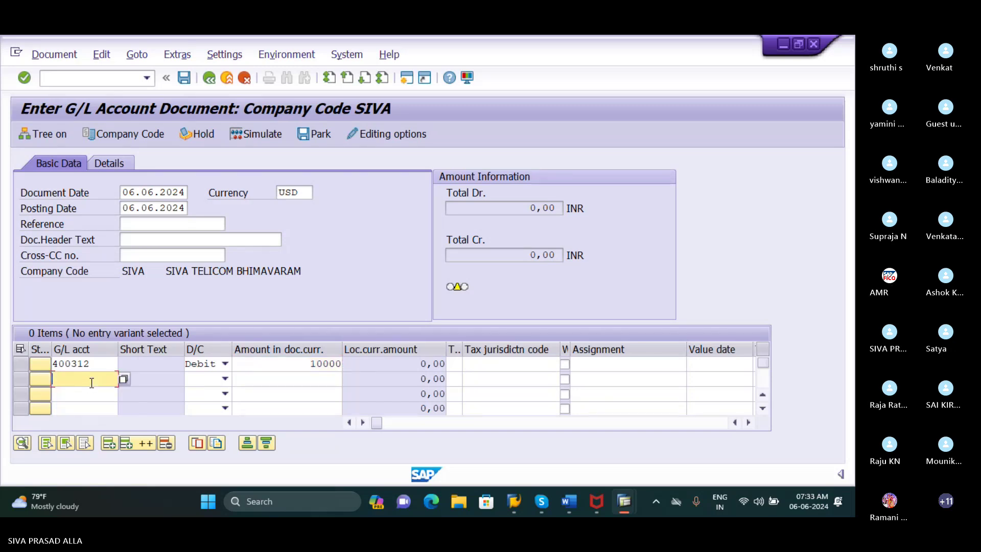
{"action": "left_click", "coordinate": [124, 379]}
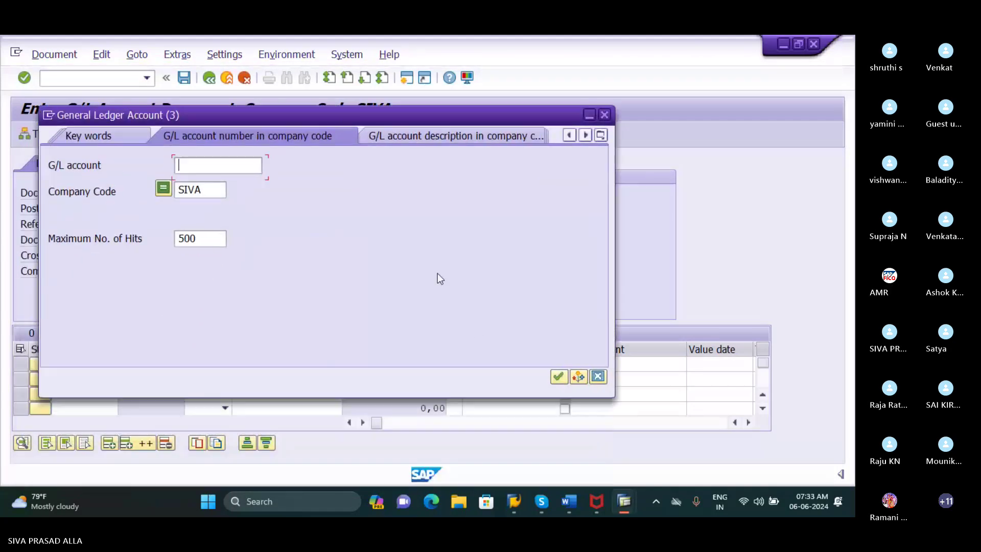
{"action": "left_click", "coordinate": [559, 377]}
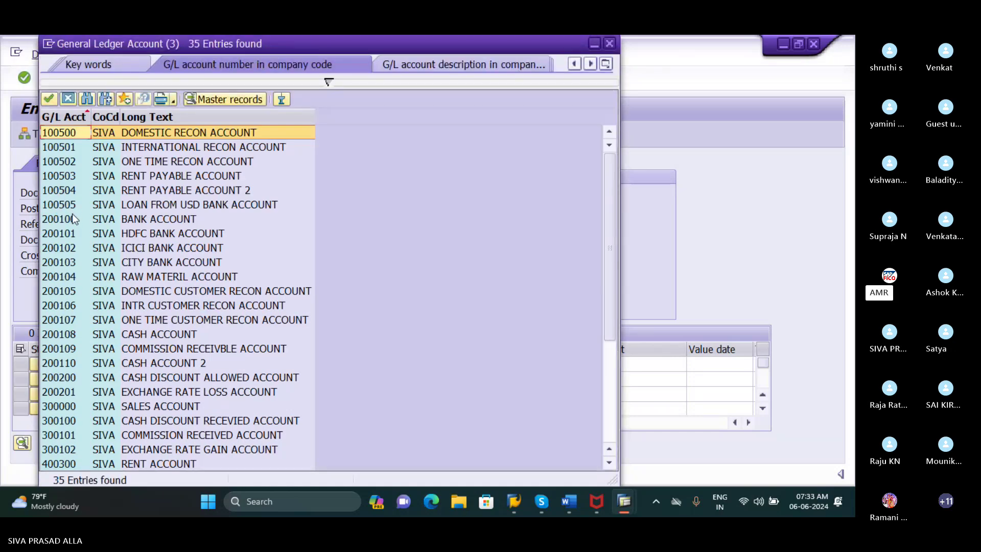
{"action": "left_click", "coordinate": [67, 234]}
{"action": "left_click", "coordinate": [52, 101]}
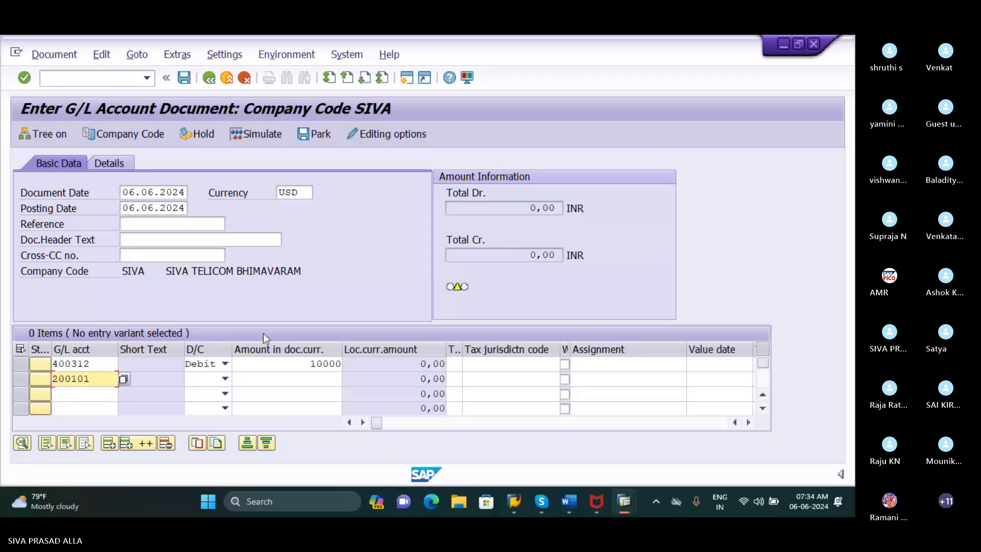
Make the HDFC bank line item of the USD document a credit of 10000
{"action": "left_click", "coordinate": [225, 379]}
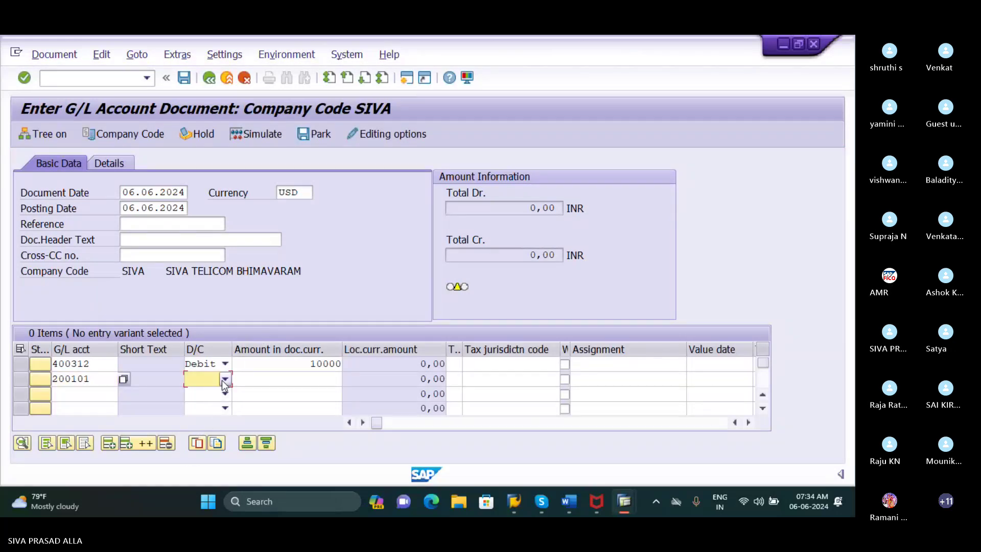
{"action": "left_click", "coordinate": [211, 396]}
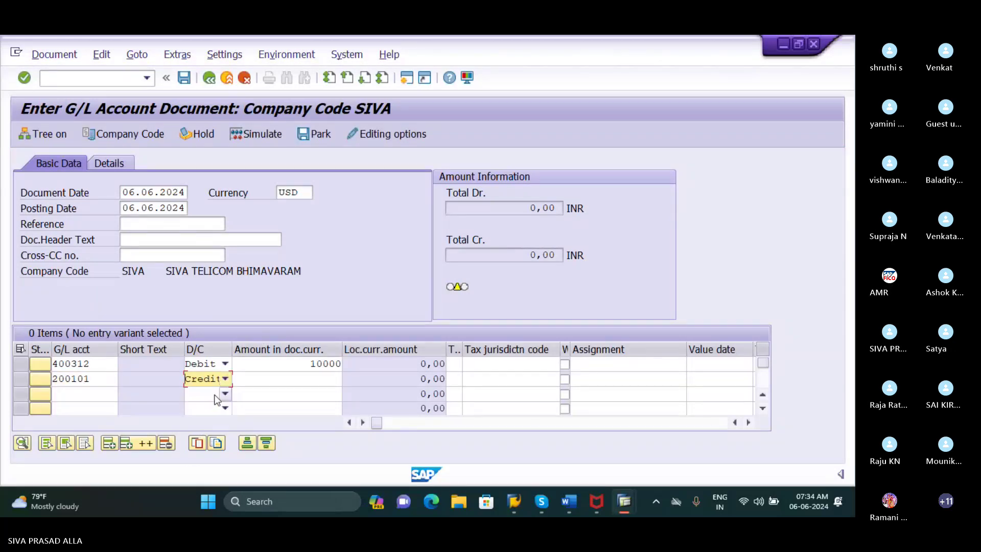
{"action": "left_click", "coordinate": [306, 383]}
{"action": "type", "text": "10000"}
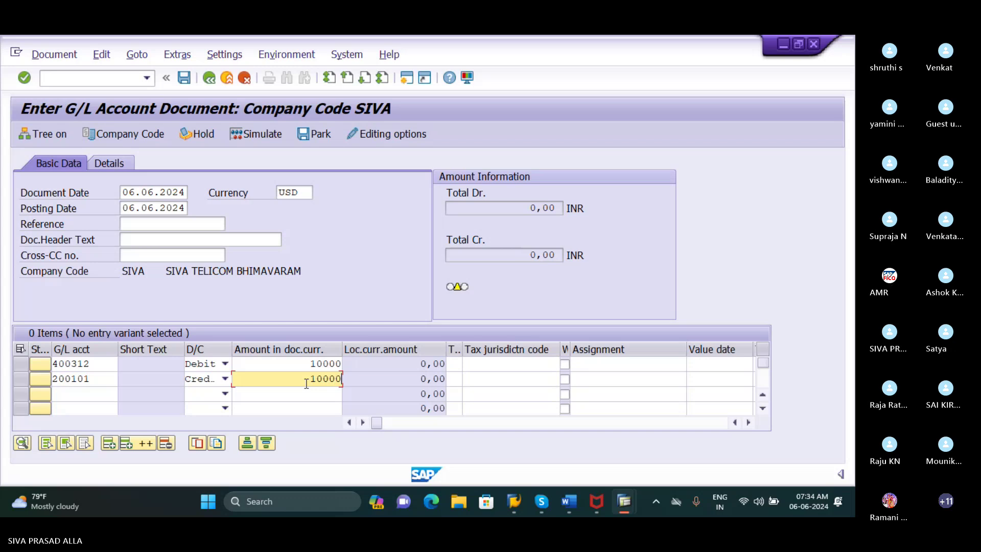
Validate and simulate the USD commission paid document, and post it
{"action": "key", "text": "Return"}
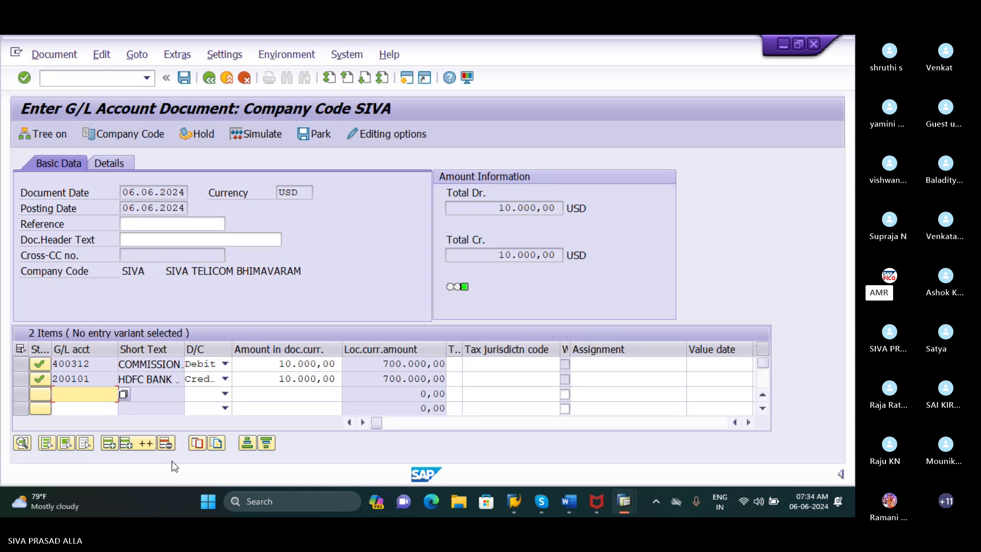
{"action": "left_click", "coordinate": [255, 134]}
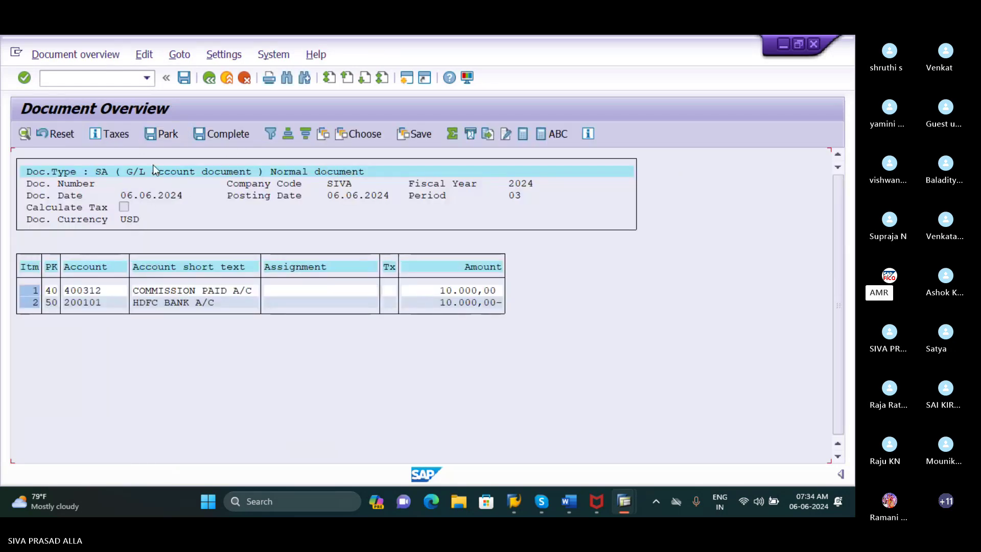
{"action": "left_click", "coordinate": [185, 78]}
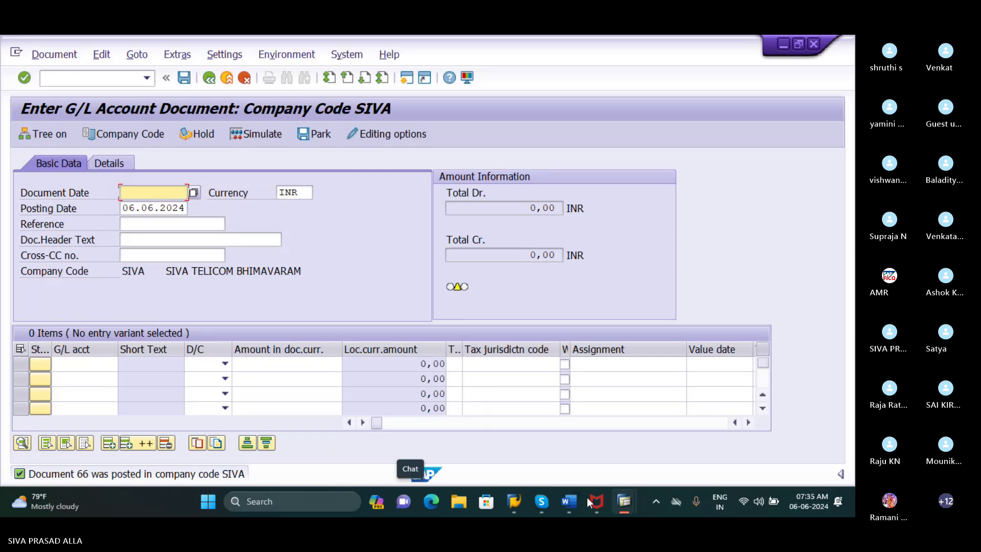
Close the McAfee Security Scan Plus window and minimize SAP to bring up the 06.06.24 Word notes
{"action": "mouse_move", "coordinate": [597, 503]}
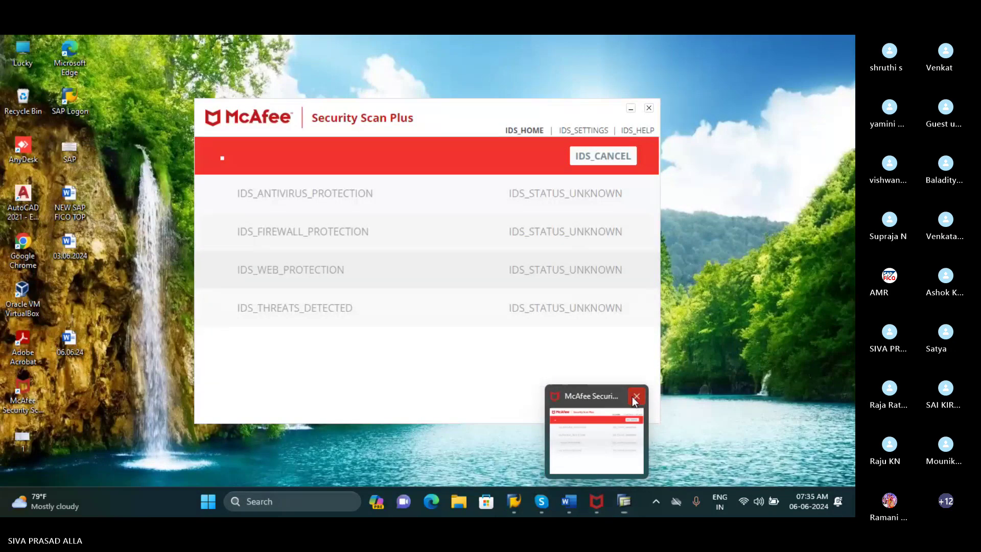
{"action": "left_click", "coordinate": [637, 396]}
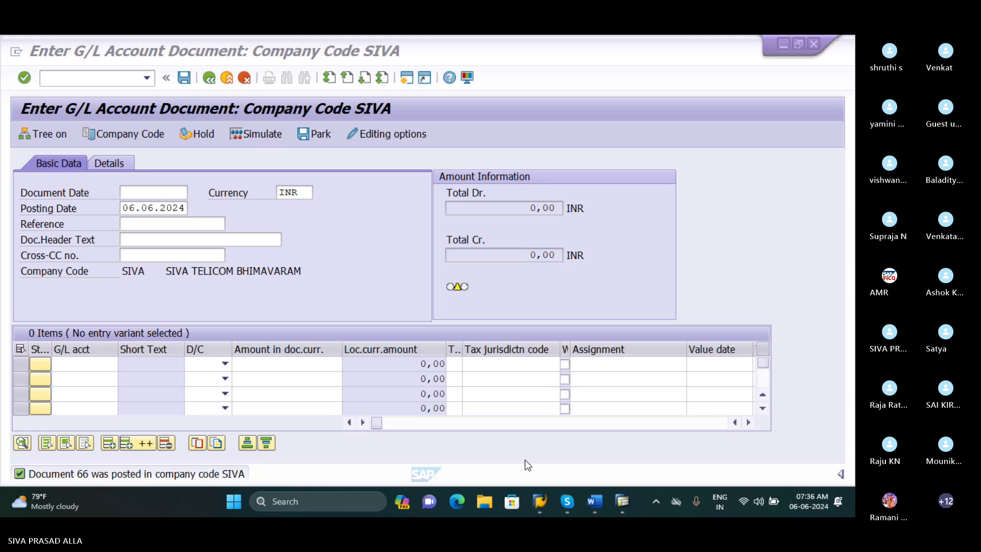
{"action": "left_click", "coordinate": [786, 44]}
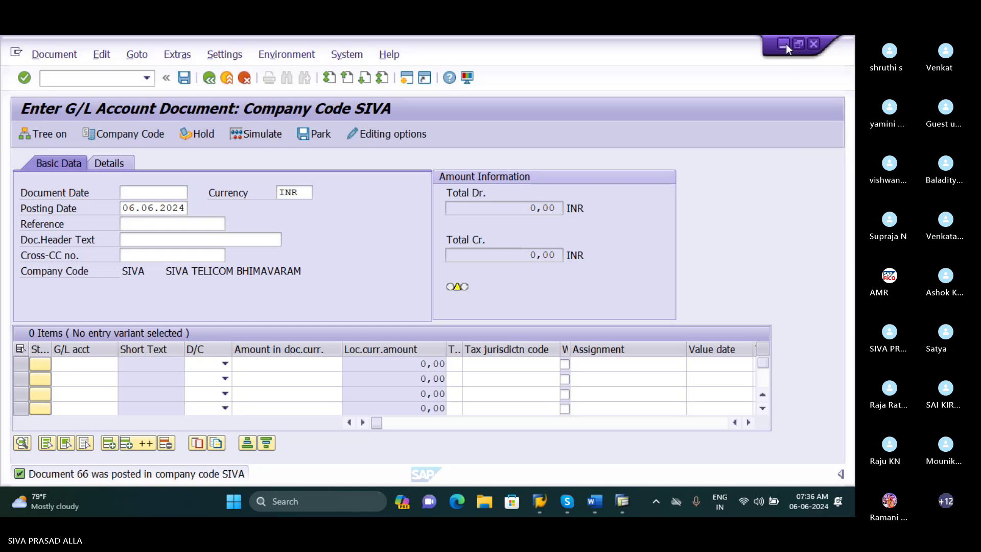
{"action": "left_click", "coordinate": [786, 44]}
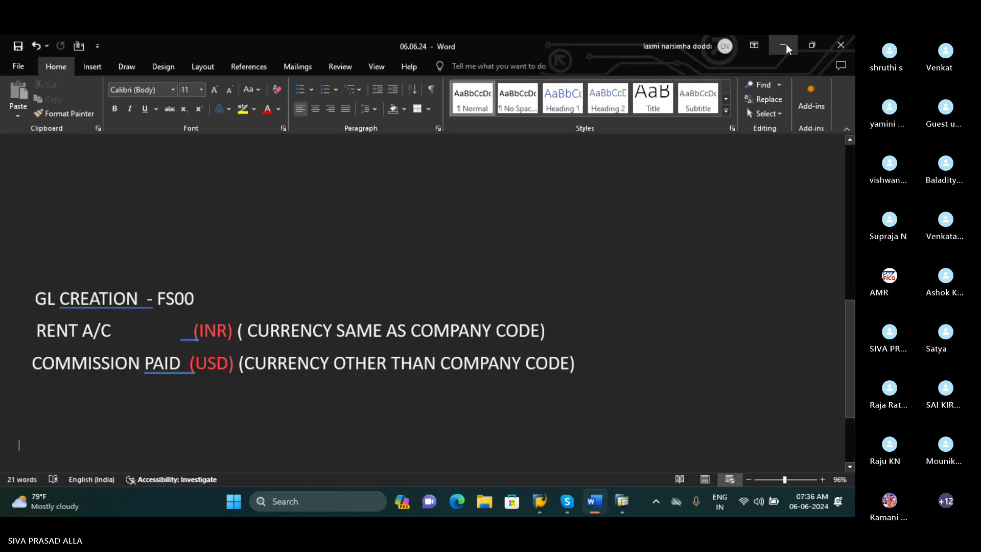
Minimize the 06.06.24 notes and the remaining SAP windows, and open the NEW SAP FICO TOP document from the desktop
{"action": "left_click", "coordinate": [786, 44]}
{"action": "left_click", "coordinate": [786, 44]}
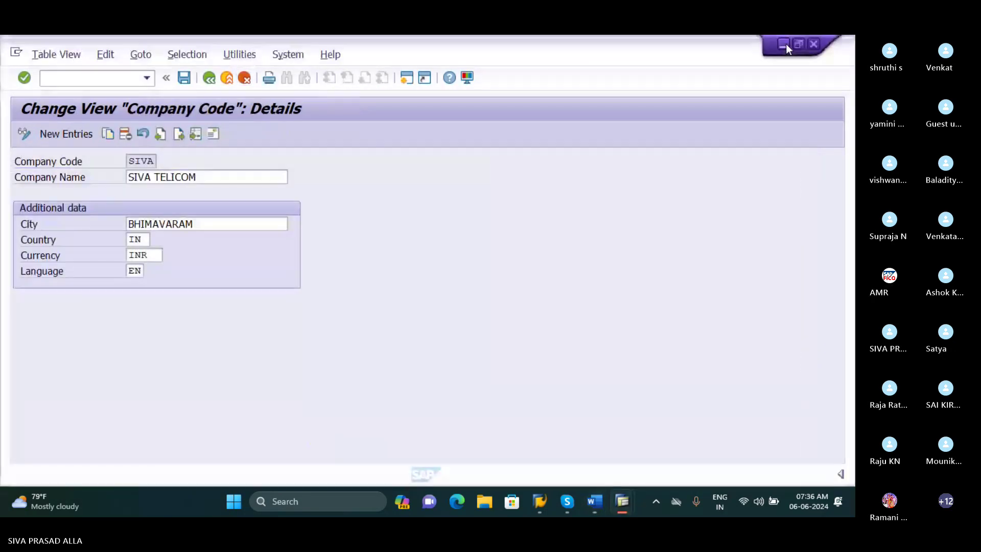
{"action": "left_click", "coordinate": [786, 44]}
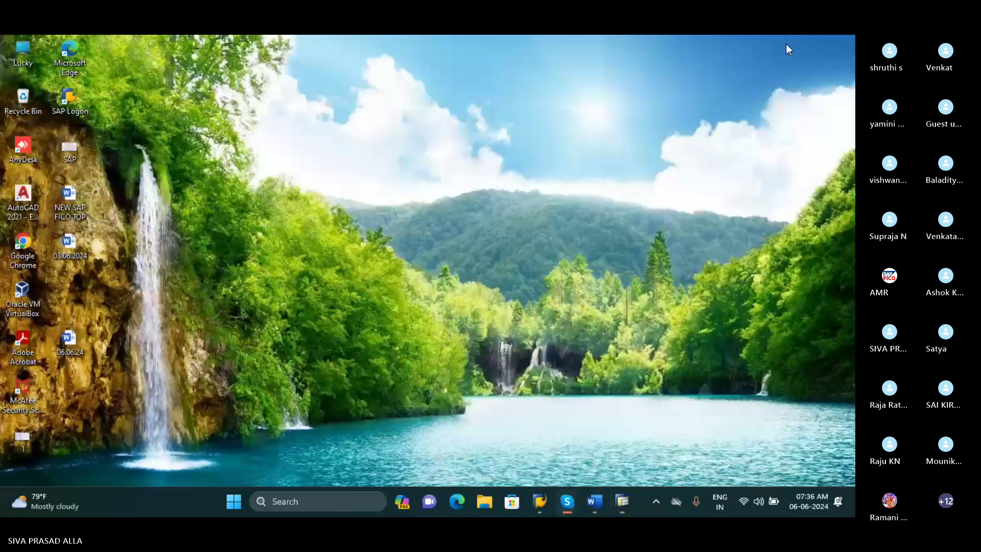
{"action": "right_click", "coordinate": [475, 159]}
{"action": "left_click", "coordinate": [510, 207]}
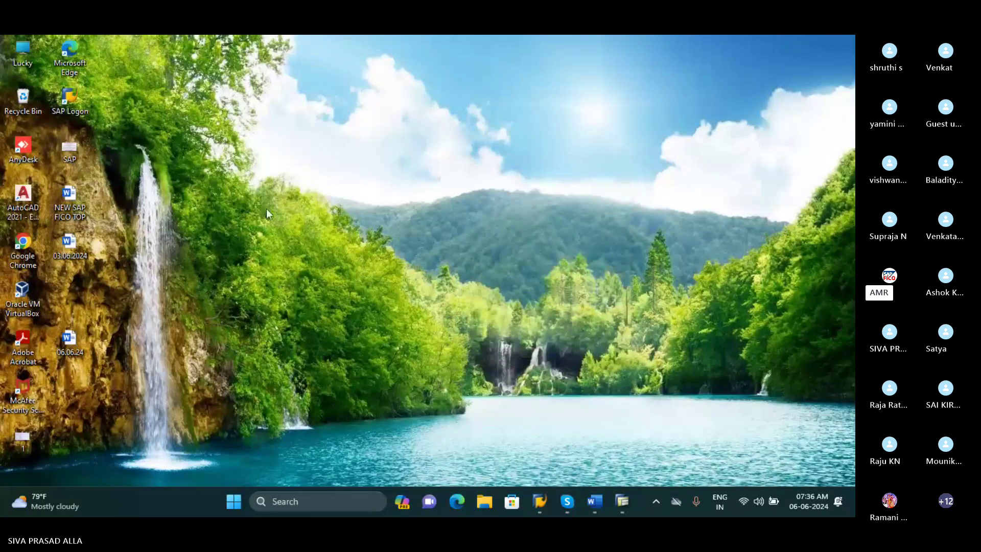
{"action": "double_click", "coordinate": [77, 199]}
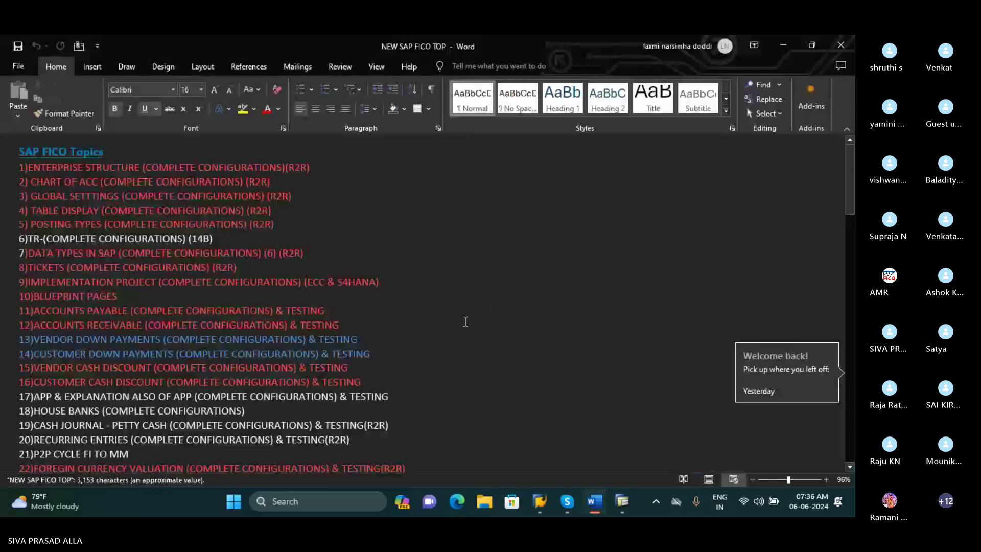
Colour topic 66, Account Currency (GL), red in the SAP FICO topics list and save the document
{"action": "scroll", "coordinate": [387, 372], "scroll_direction": "down", "scroll_amount": 7}
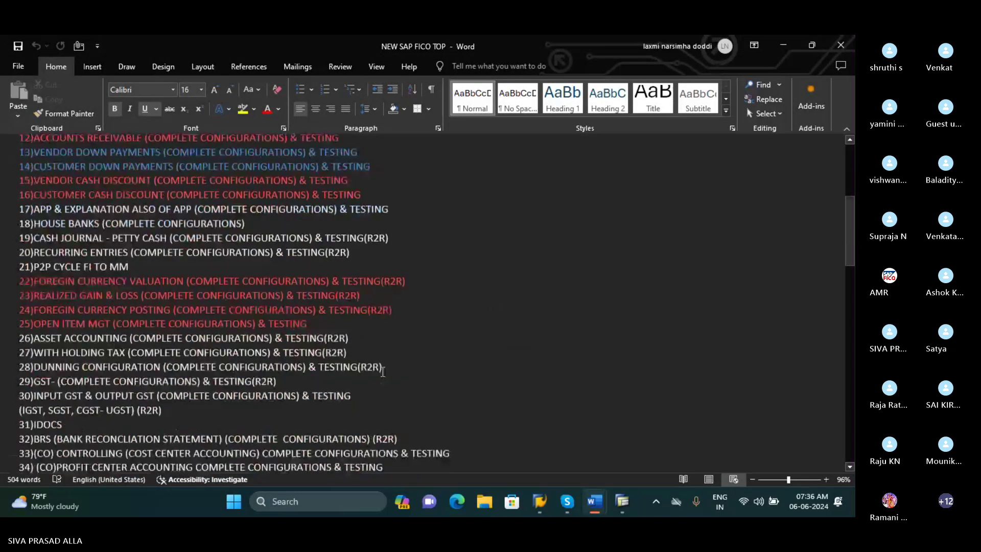
{"action": "scroll", "coordinate": [382, 371], "scroll_direction": "up", "scroll_amount": 2}
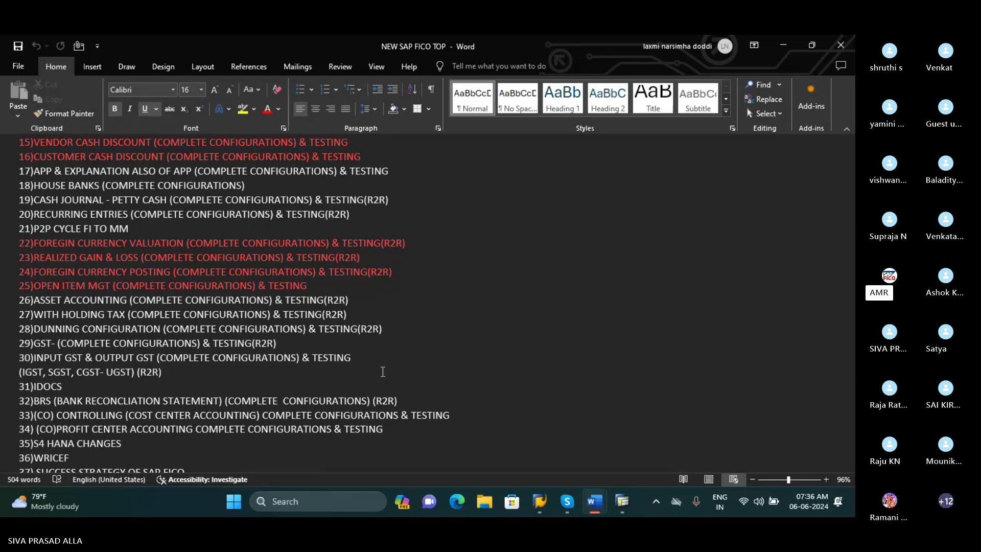
{"action": "scroll", "coordinate": [383, 371], "scroll_direction": "down", "scroll_amount": 10}
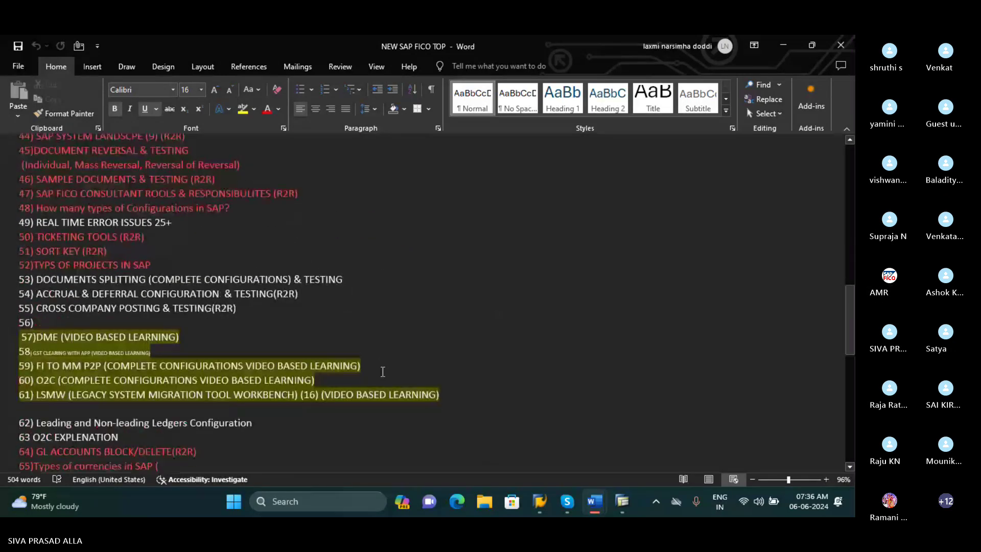
{"action": "scroll", "coordinate": [382, 372], "scroll_direction": "down", "scroll_amount": 3}
{"action": "scroll", "coordinate": [383, 371], "scroll_direction": "down", "scroll_amount": 10}
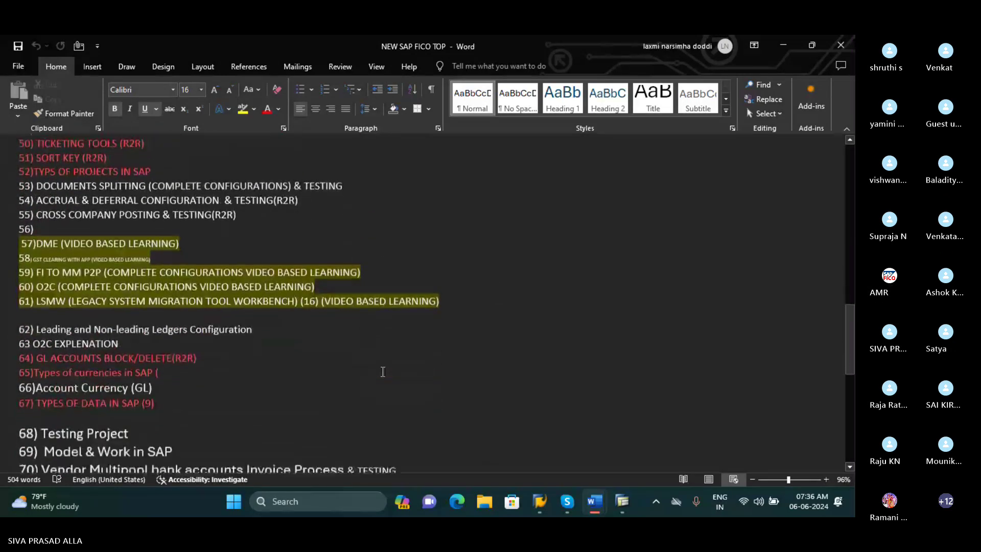
{"action": "scroll", "coordinate": [382, 371], "scroll_direction": "down", "scroll_amount": 6}
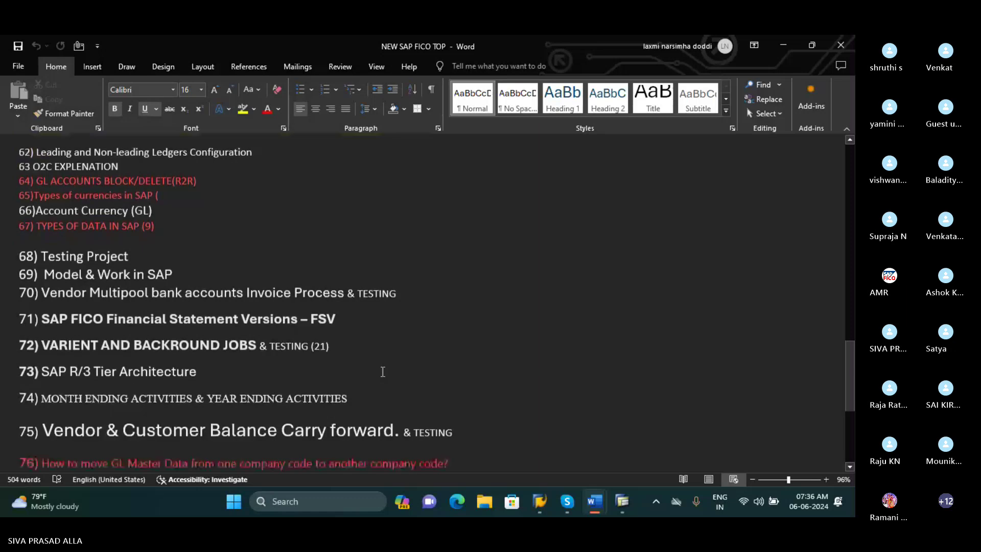
{"action": "scroll", "coordinate": [382, 372], "scroll_direction": "down", "scroll_amount": 6}
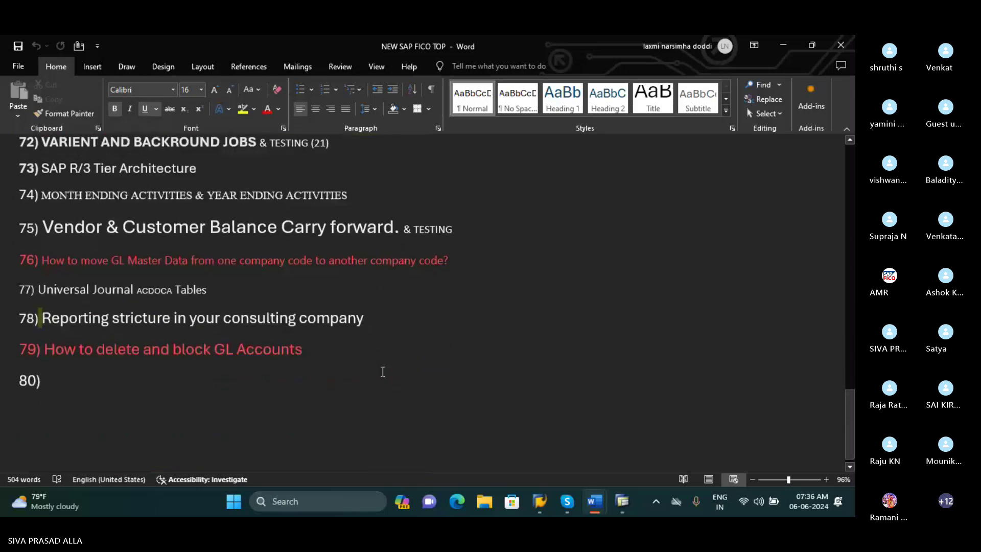
{"action": "scroll", "coordinate": [381, 372], "scroll_direction": "up", "scroll_amount": 15}
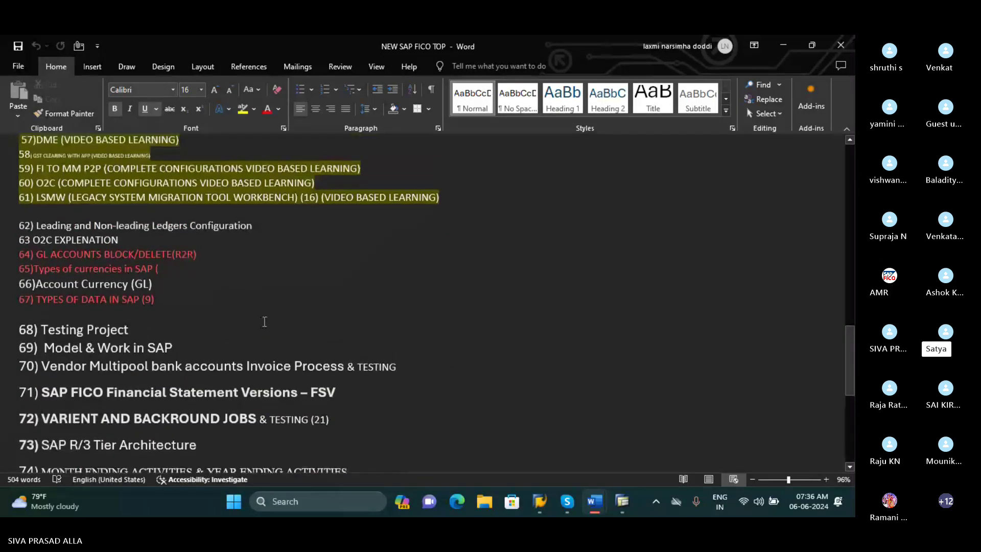
{"action": "scroll", "coordinate": [154, 290], "scroll_direction": "up", "scroll_amount": 2}
{"action": "left_click", "coordinate": [152, 282]}
{"action": "left_click_drag", "start_coordinate": [161, 313], "coordinate": [17, 312]}
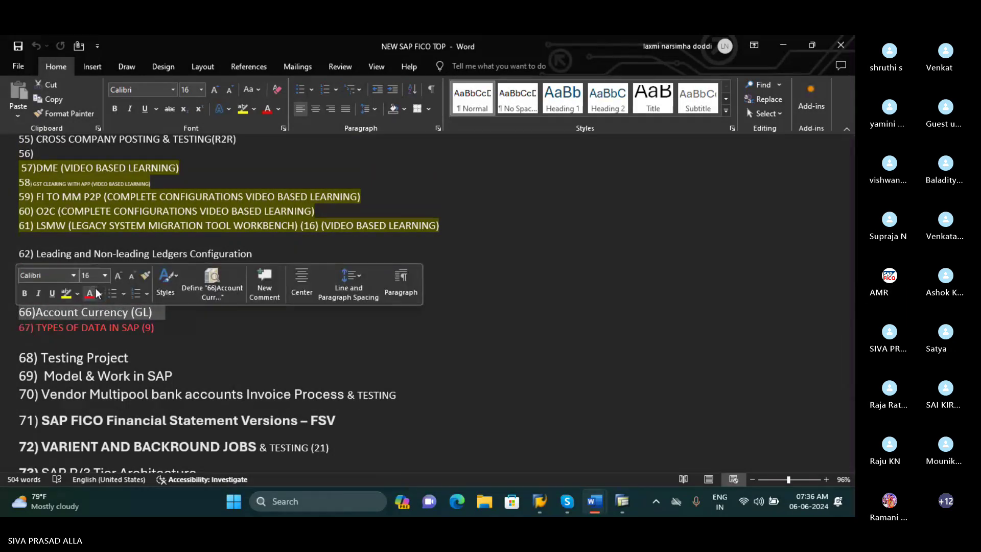
{"action": "left_click", "coordinate": [90, 293]}
{"action": "left_click", "coordinate": [611, 288]}
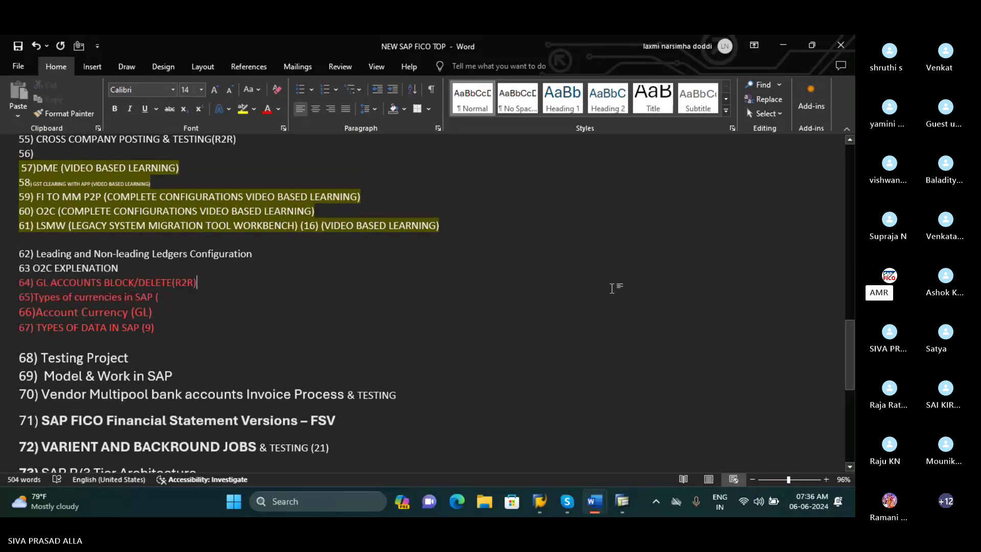
{"action": "key", "text": "ctrl+s"}
Review the uncoloured topics from item 67 back to item 17, and select topic 20, Recurring Entries, to point it out
{"action": "scroll", "coordinate": [534, 355], "scroll_direction": "up", "scroll_amount": 3}
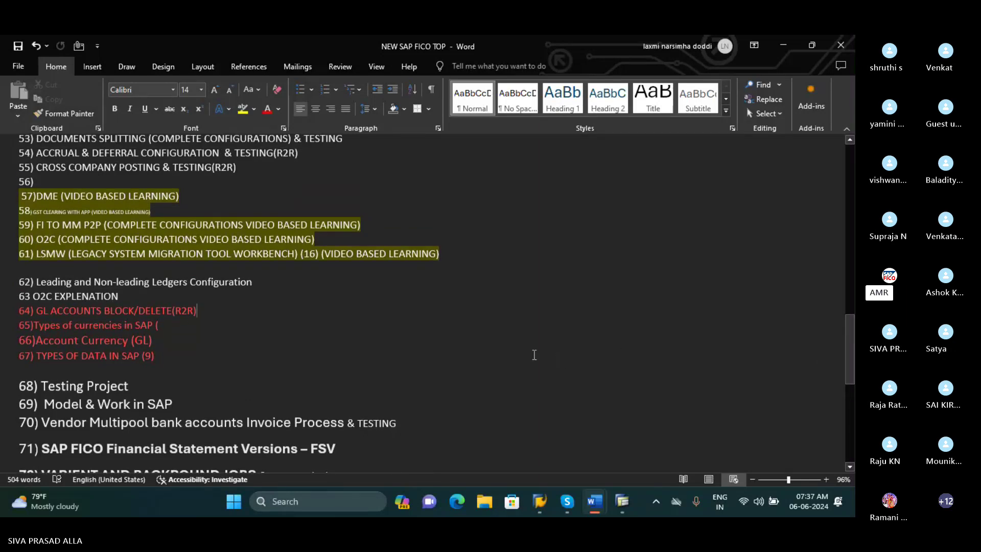
{"action": "scroll", "coordinate": [116, 249], "scroll_direction": "up", "scroll_amount": 2}
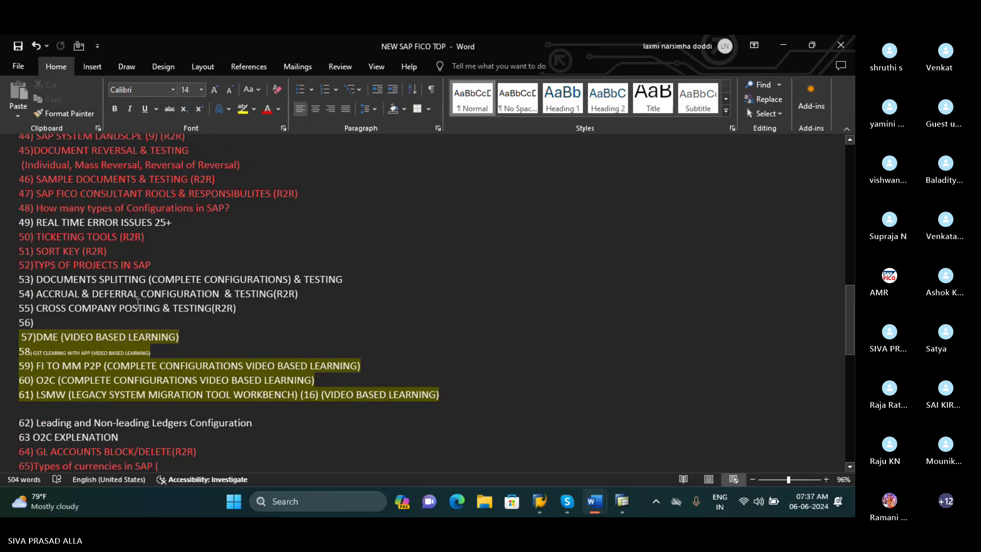
{"action": "scroll", "coordinate": [134, 302], "scroll_direction": "up", "scroll_amount": 1}
{"action": "scroll", "coordinate": [133, 302], "scroll_direction": "up", "scroll_amount": 2}
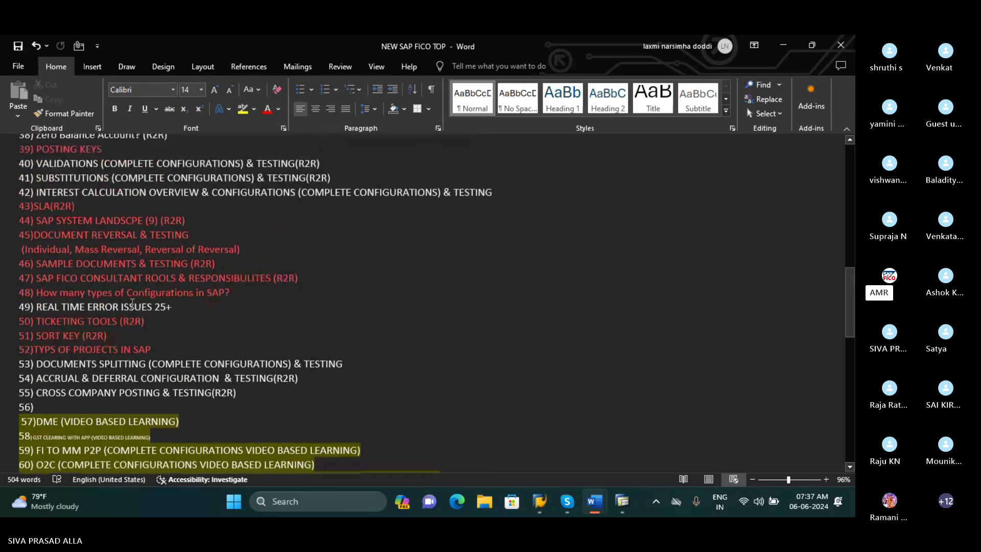
{"action": "scroll", "coordinate": [83, 305], "scroll_direction": "up", "scroll_amount": 2}
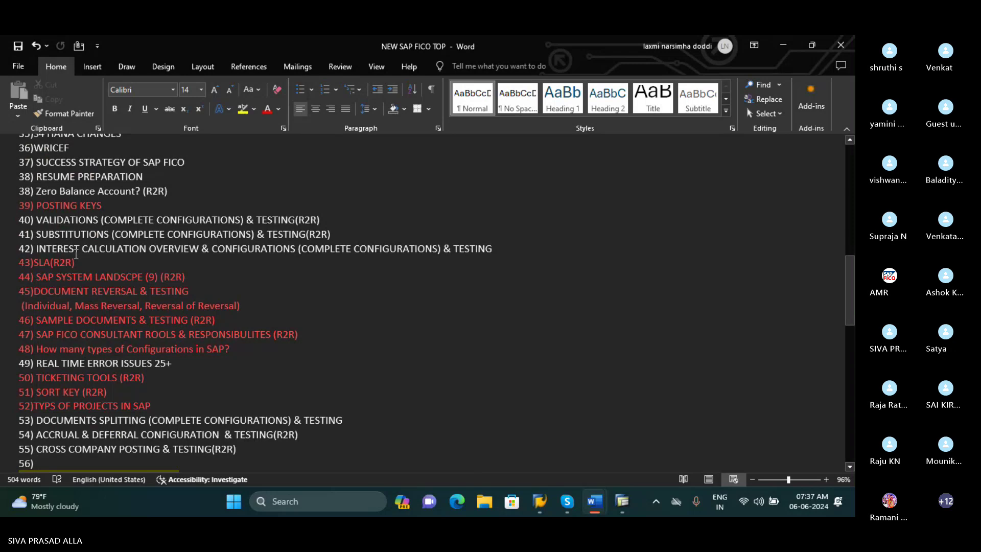
{"action": "scroll", "coordinate": [76, 254], "scroll_direction": "up", "scroll_amount": 1}
{"action": "scroll", "coordinate": [75, 230], "scroll_direction": "up", "scroll_amount": 1}
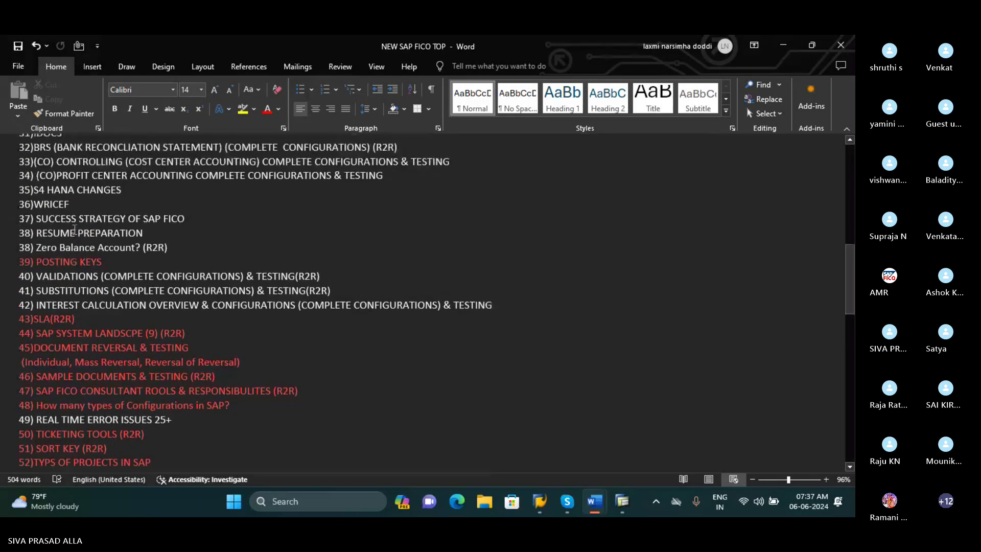
{"action": "scroll", "coordinate": [86, 228], "scroll_direction": "up", "scroll_amount": 1}
{"action": "scroll", "coordinate": [85, 233], "scroll_direction": "up", "scroll_amount": 1}
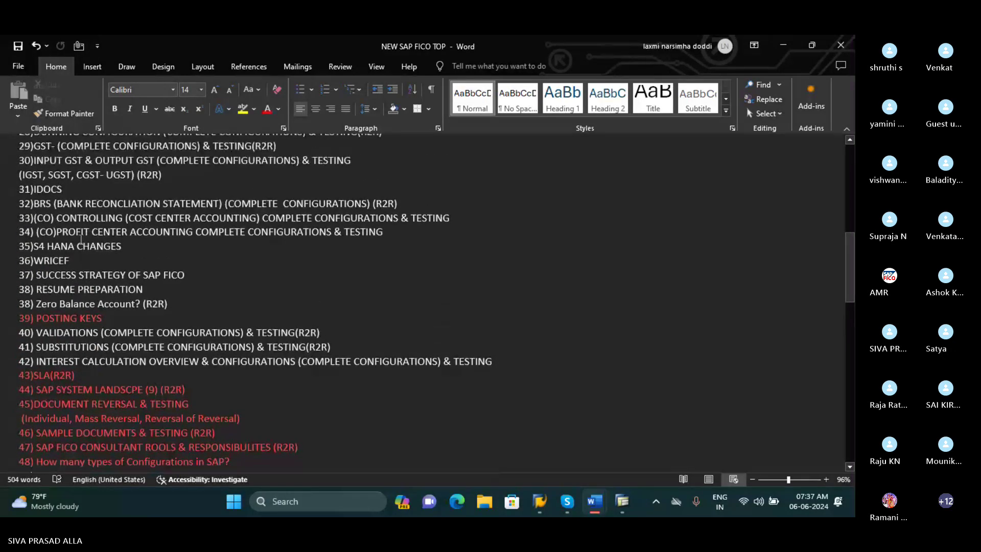
{"action": "scroll", "coordinate": [82, 262], "scroll_direction": "up", "scroll_amount": 1}
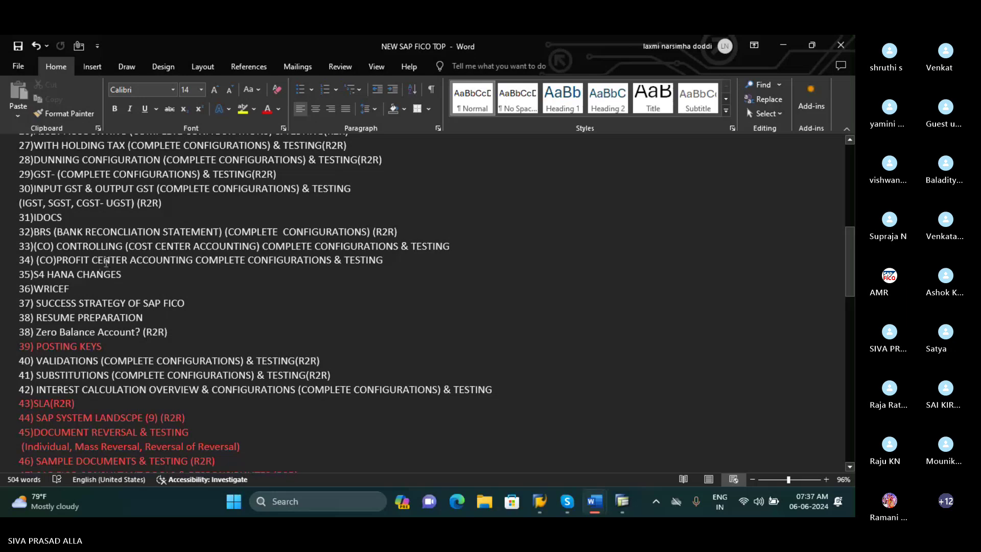
{"action": "scroll", "coordinate": [105, 262], "scroll_direction": "up", "scroll_amount": 1}
{"action": "scroll", "coordinate": [106, 262], "scroll_direction": "up", "scroll_amount": 1}
{"action": "scroll", "coordinate": [106, 261], "scroll_direction": "up", "scroll_amount": 1}
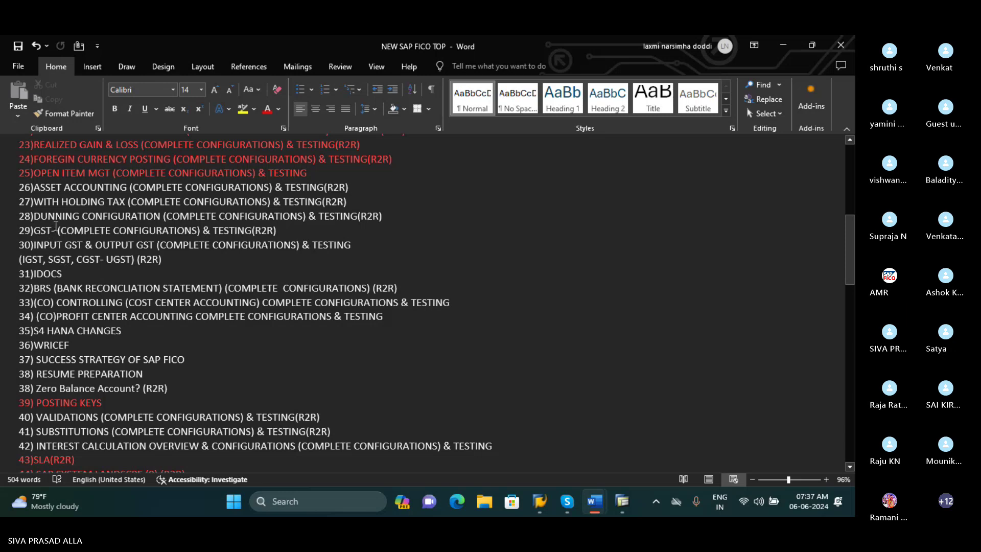
{"action": "scroll", "coordinate": [56, 227], "scroll_direction": "up", "scroll_amount": 1}
{"action": "scroll", "coordinate": [83, 239], "scroll_direction": "up", "scroll_amount": 1}
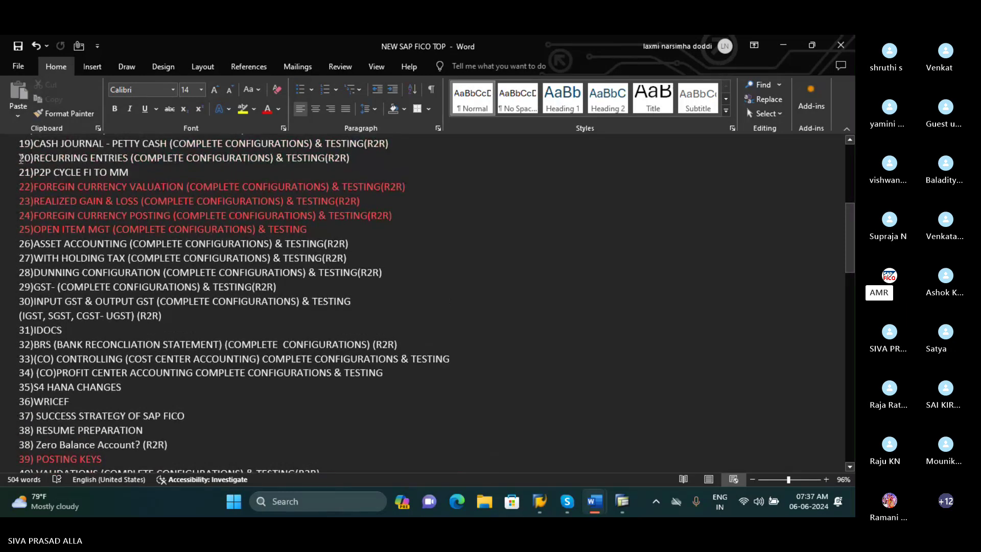
{"action": "left_click_drag", "start_coordinate": [20, 158], "coordinate": [356, 157]}
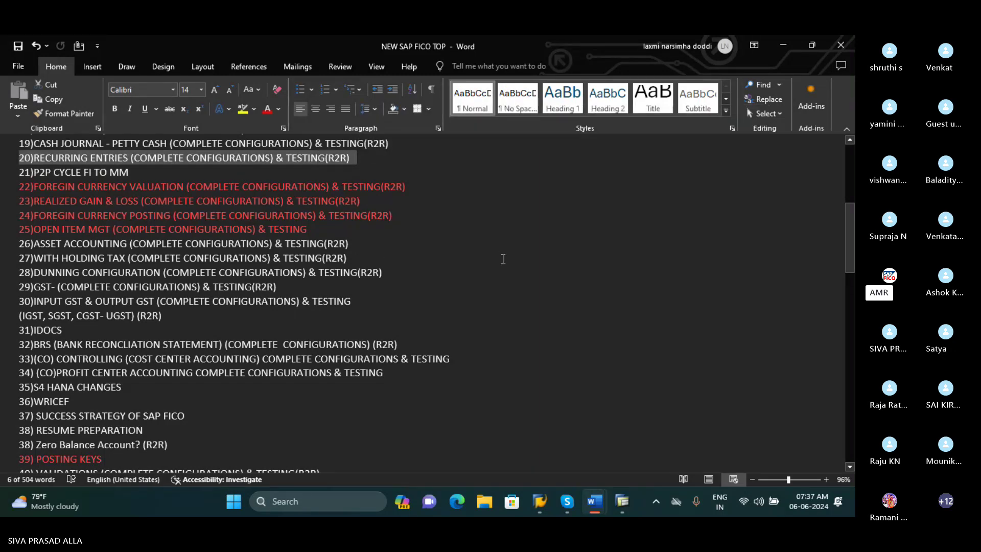
{"action": "scroll", "coordinate": [502, 259], "scroll_direction": "up", "scroll_amount": 1}
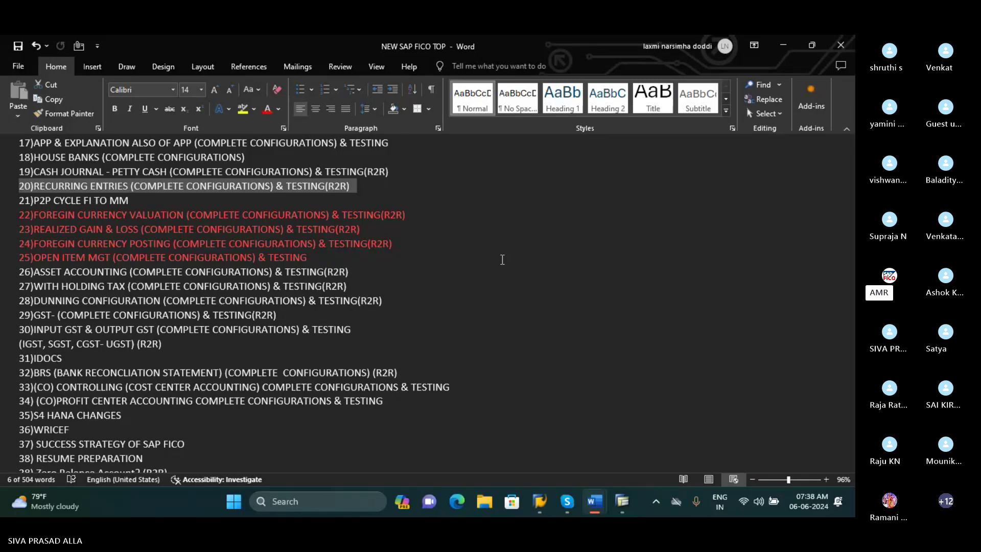
Minimize the topics list and the 06.06.24 notes, and switch to the Skype meeting window
{"action": "left_click", "coordinate": [782, 47]}
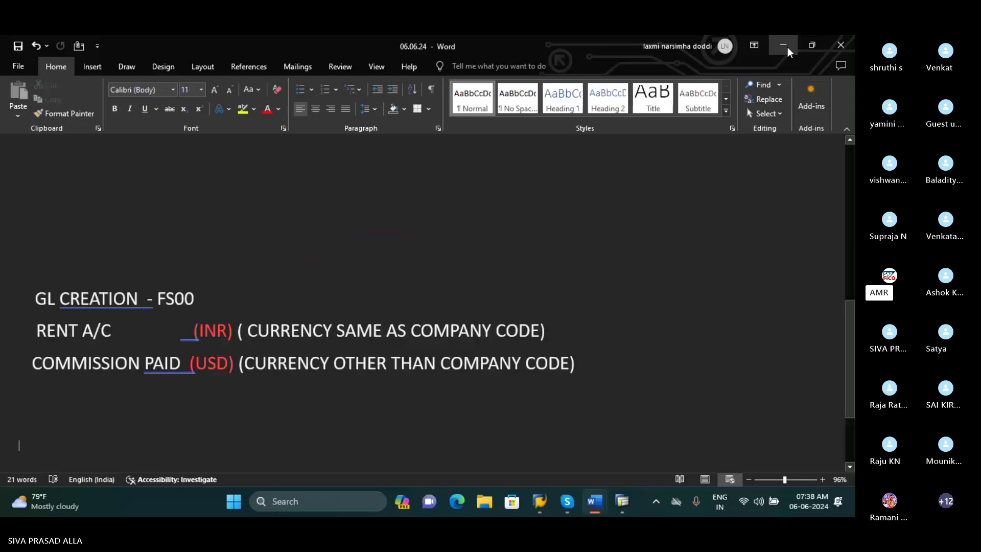
{"action": "left_click", "coordinate": [789, 47]}
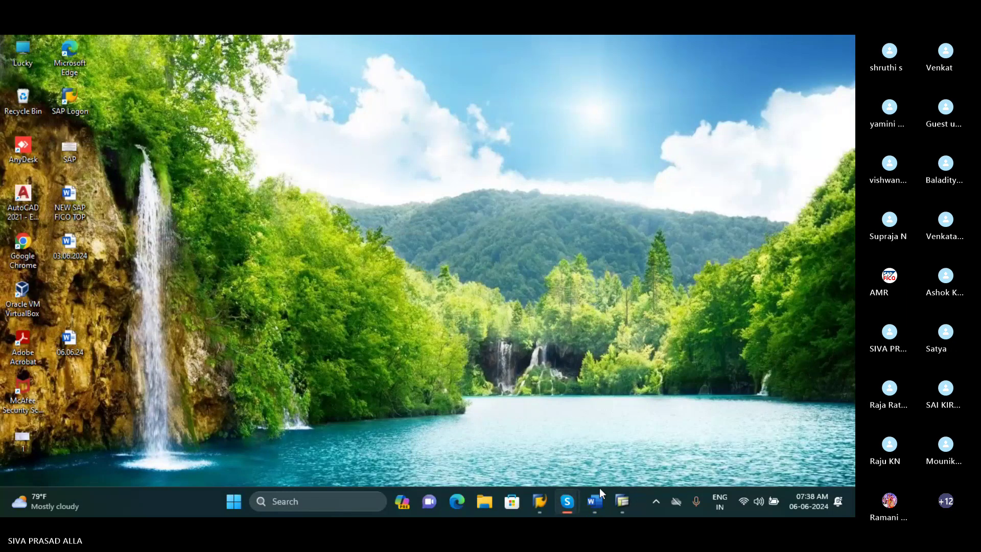
{"action": "left_click", "coordinate": [568, 502]}
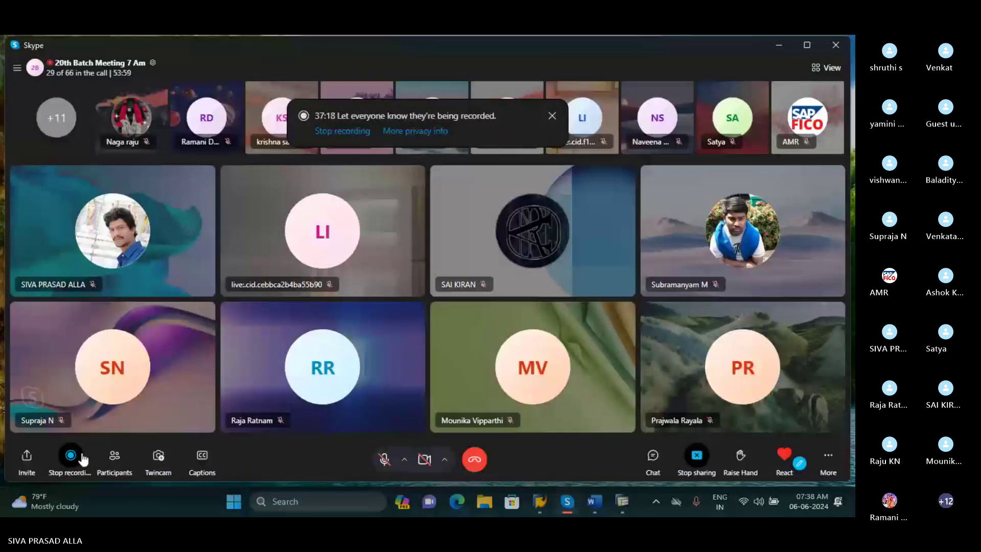